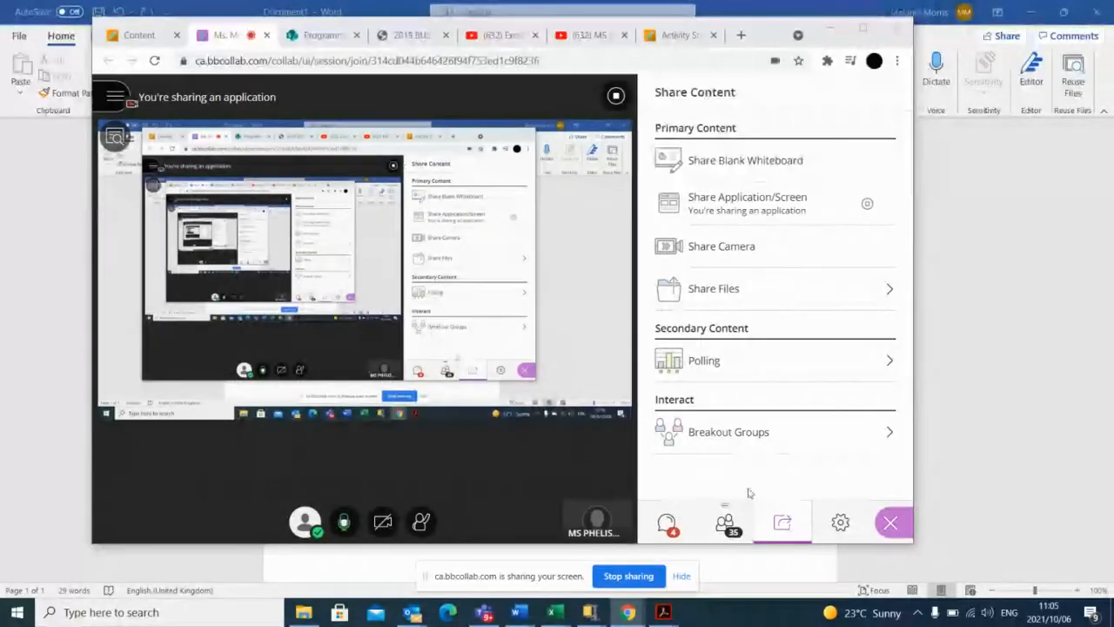
# Check the online session's chat and scroll through its attendee list, returning to the Word document.
pyautogui.click(667, 523)
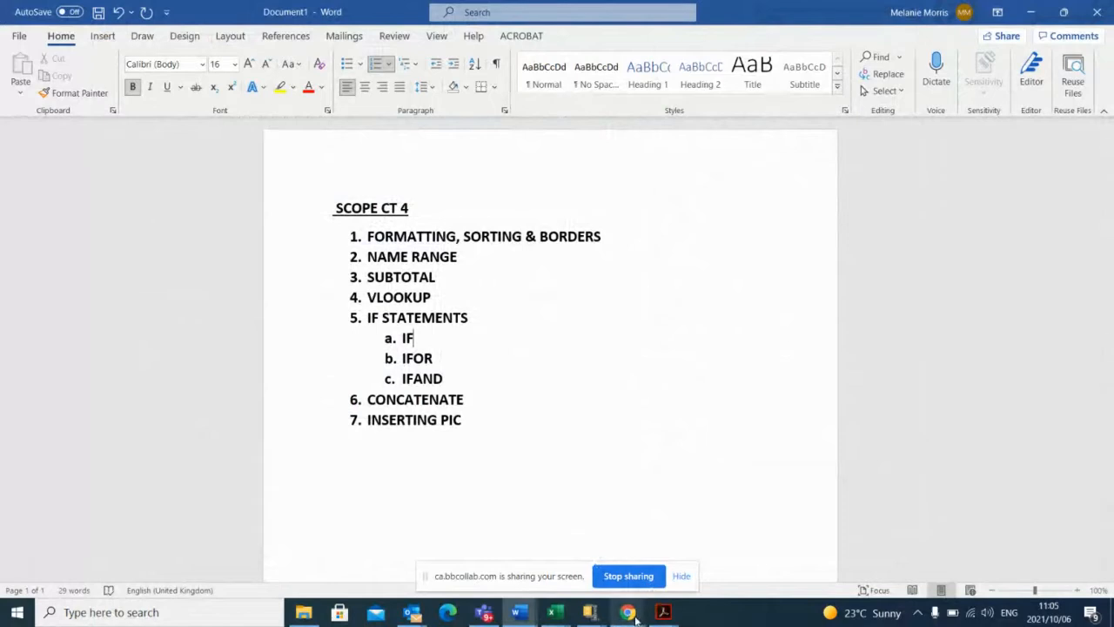
pyautogui.moveTo(634, 618)
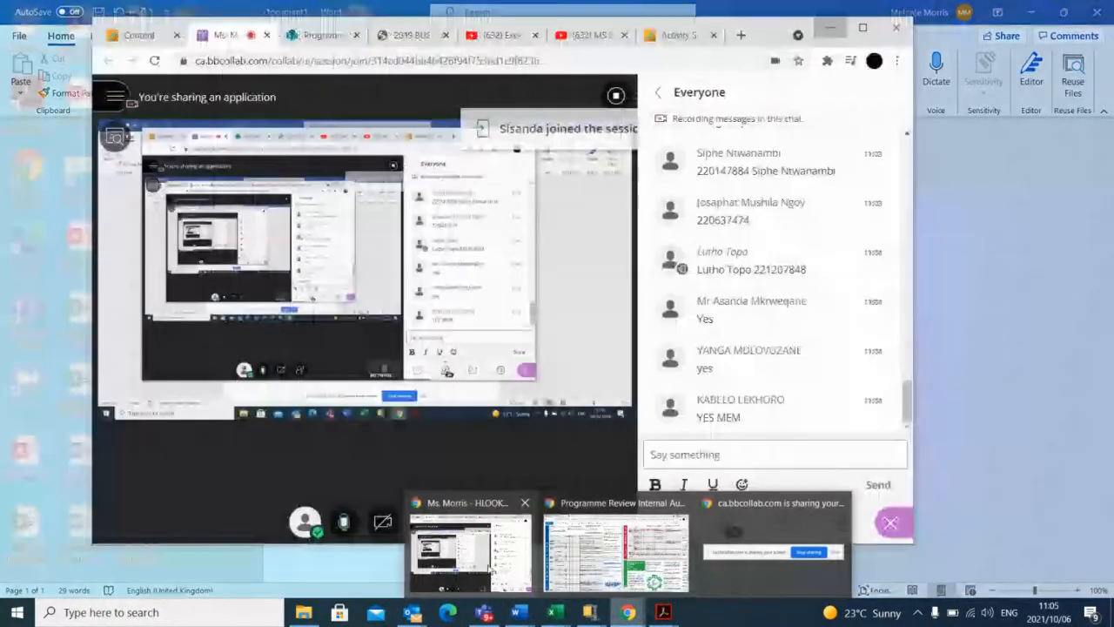
pyautogui.click(516, 555)
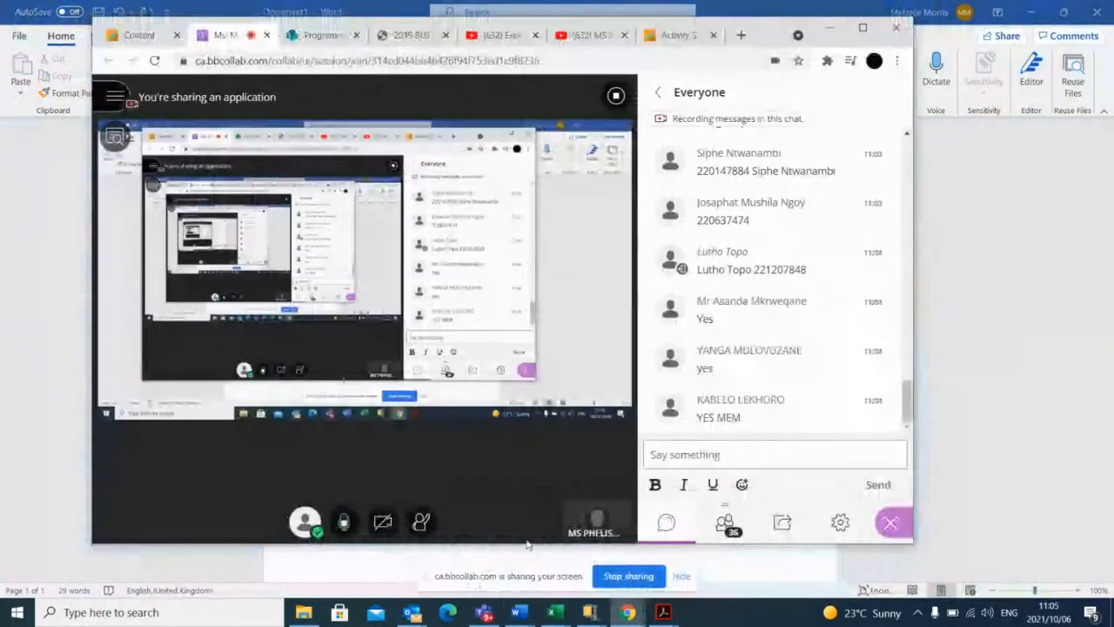
pyautogui.click(724, 522)
pyautogui.scroll(-7, 879, 274)
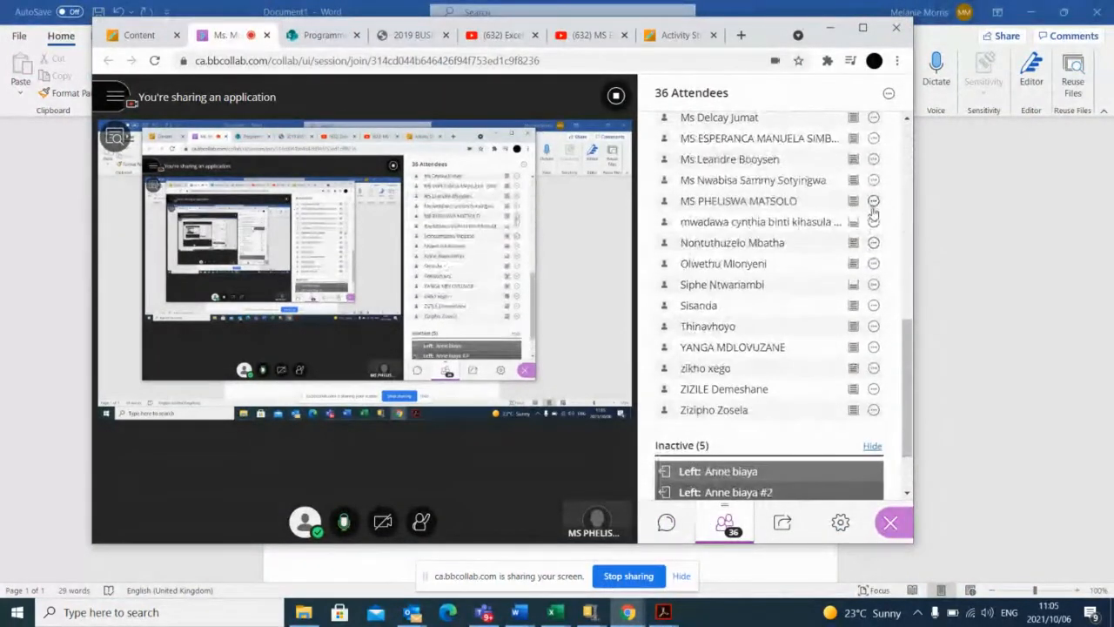
pyautogui.click(994, 211)
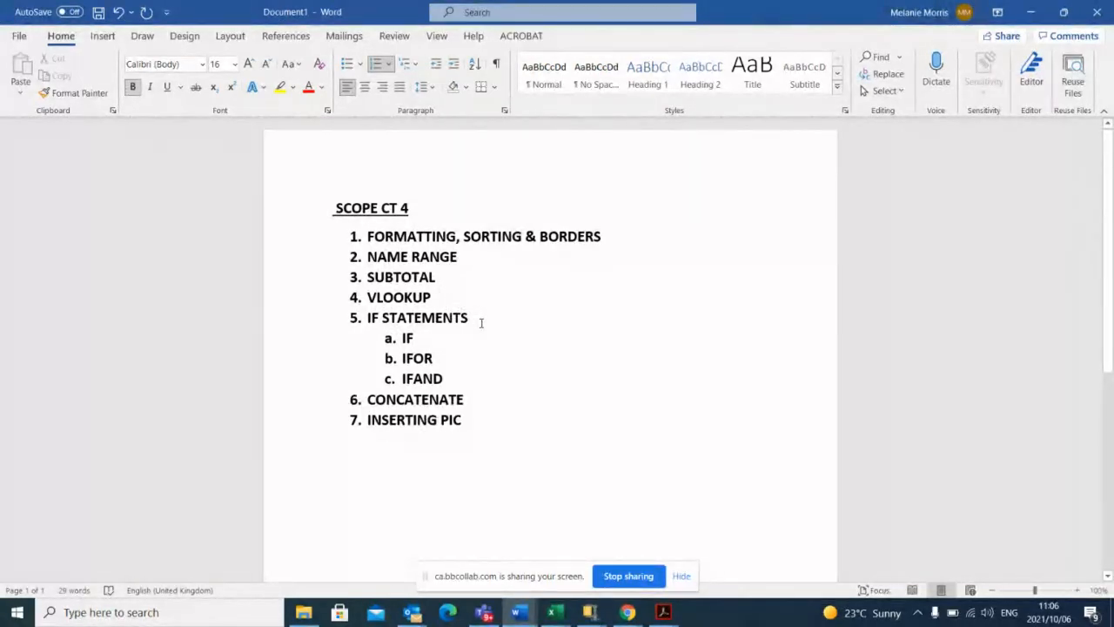
# Reopen the online session, read the new messages in the Everyone chat and minimise the browser window.
pyautogui.click(630, 617)
pyautogui.moveTo(627, 612)
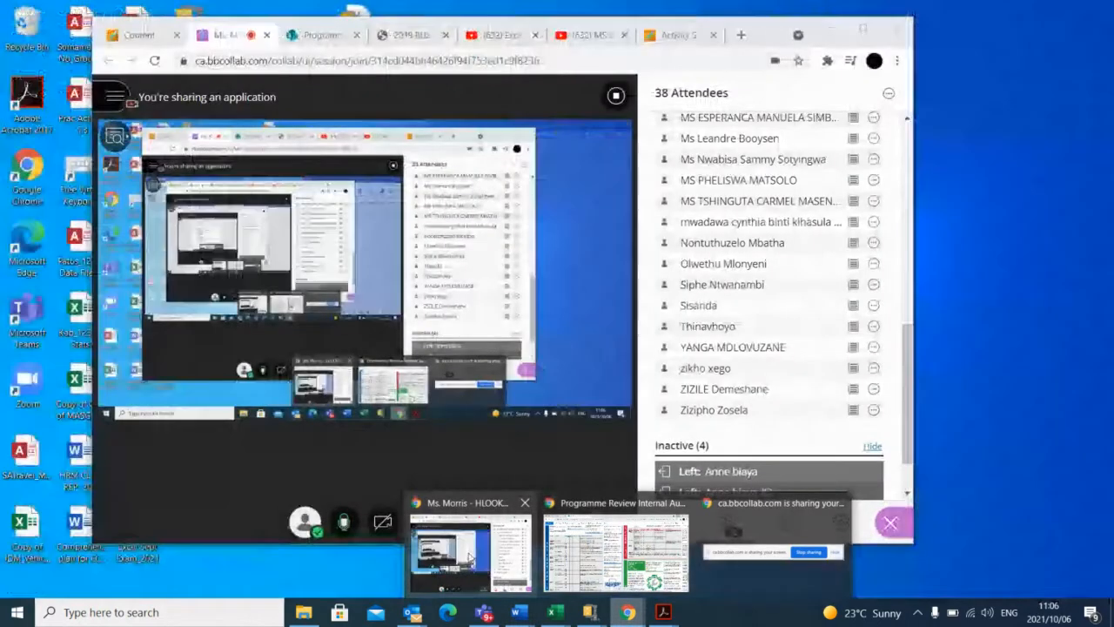
pyautogui.click(479, 562)
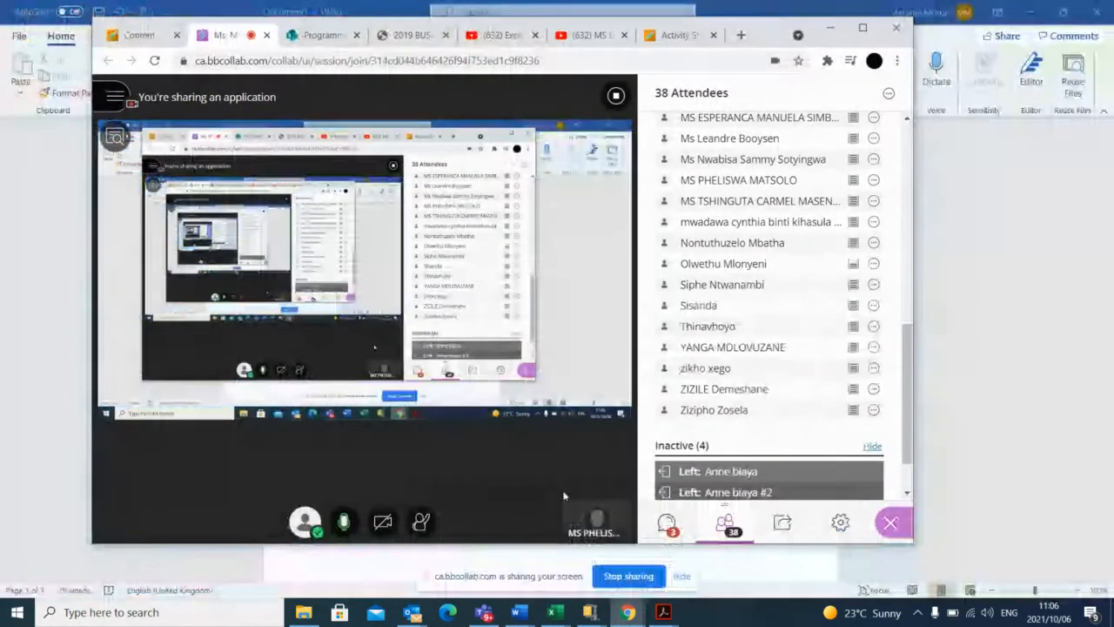
pyautogui.click(666, 522)
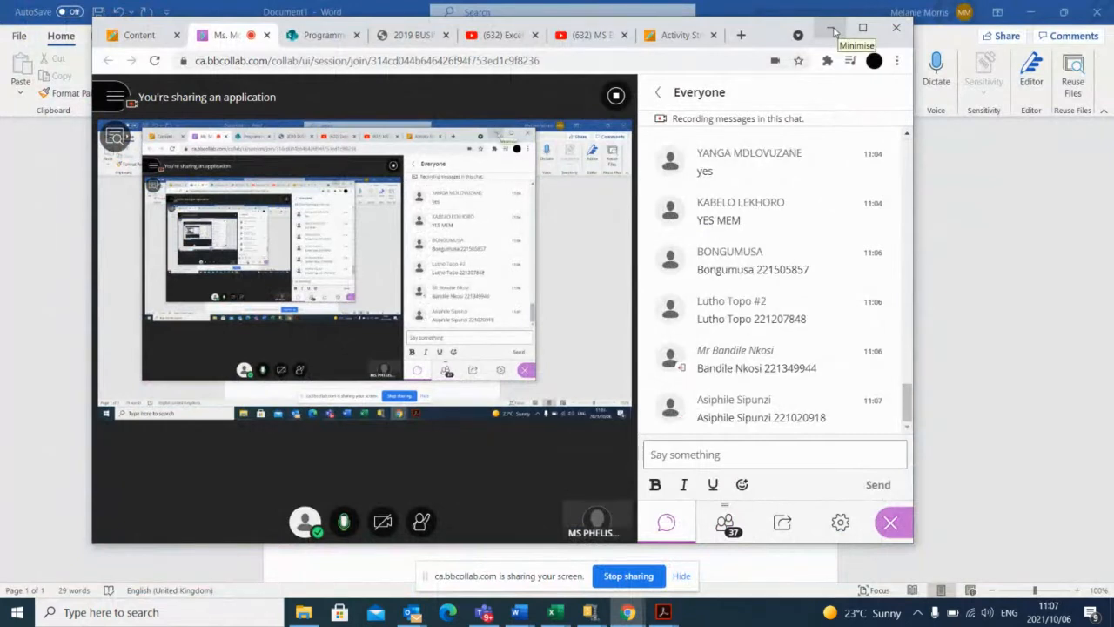
pyautogui.click(833, 31)
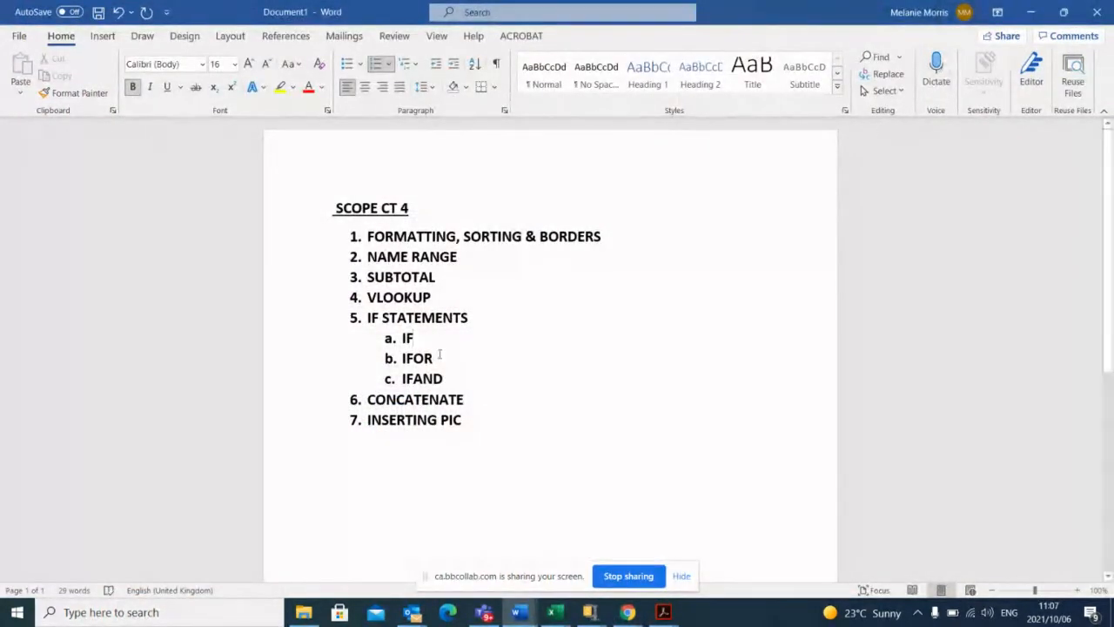
# Minimise the Word document and bring the Book1 workbook in Excel to full screen.
pyautogui.click(1029, 10)
pyautogui.click(856, 349)
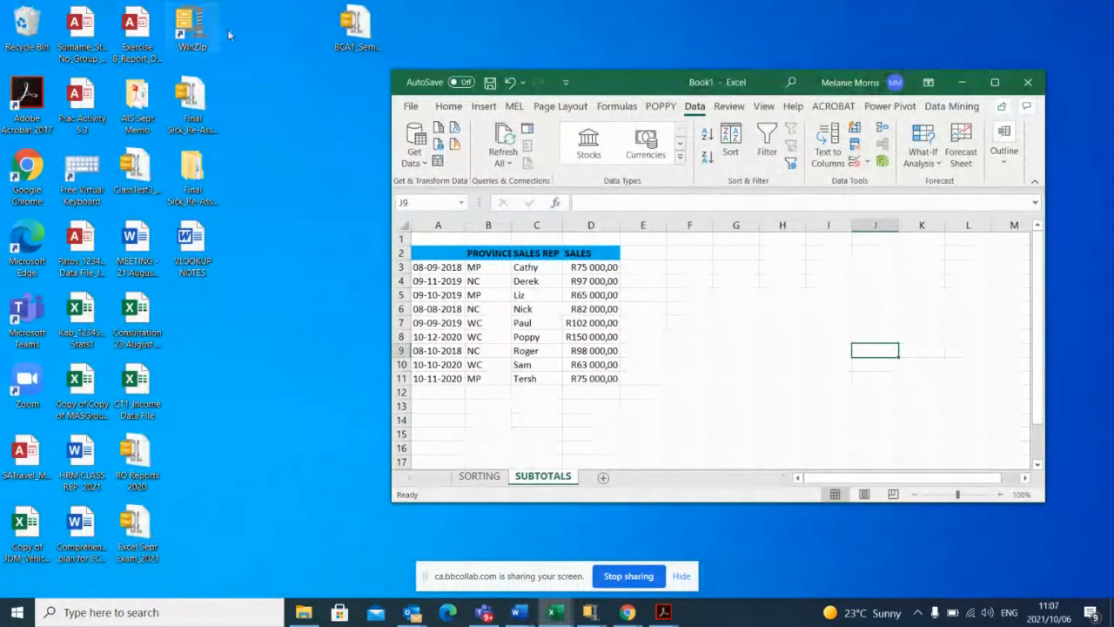
pyautogui.moveTo(663, 91); pyautogui.dragTo(562, 48)
pyautogui.click(891, 38)
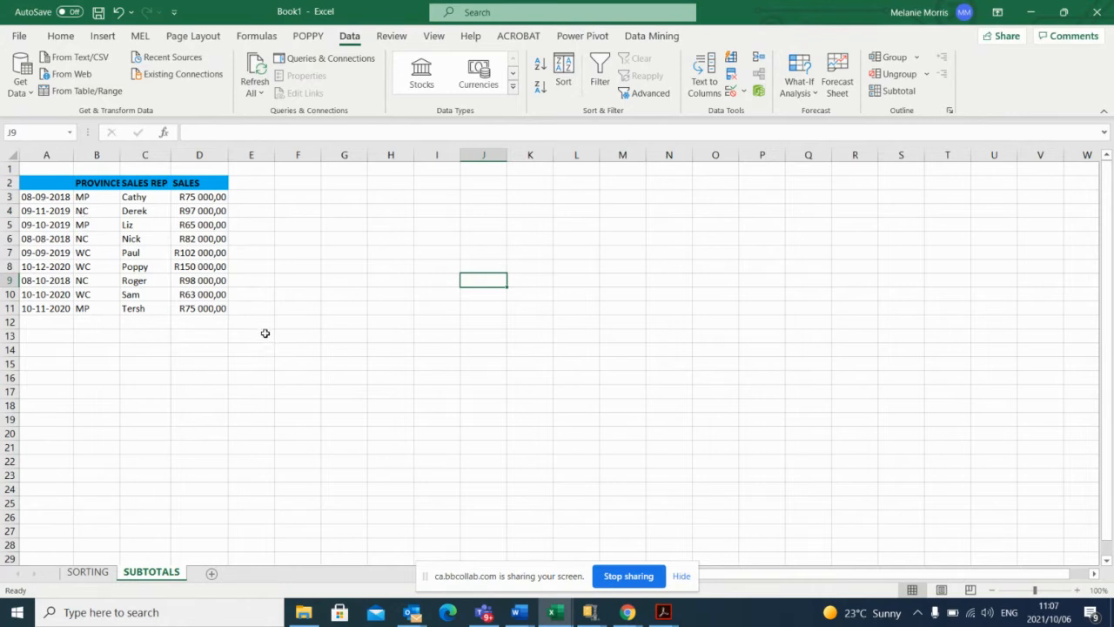
# Enter the header DATE in cell A2 and autofit the width of the PROVINCE column.
pyautogui.click(101, 183)
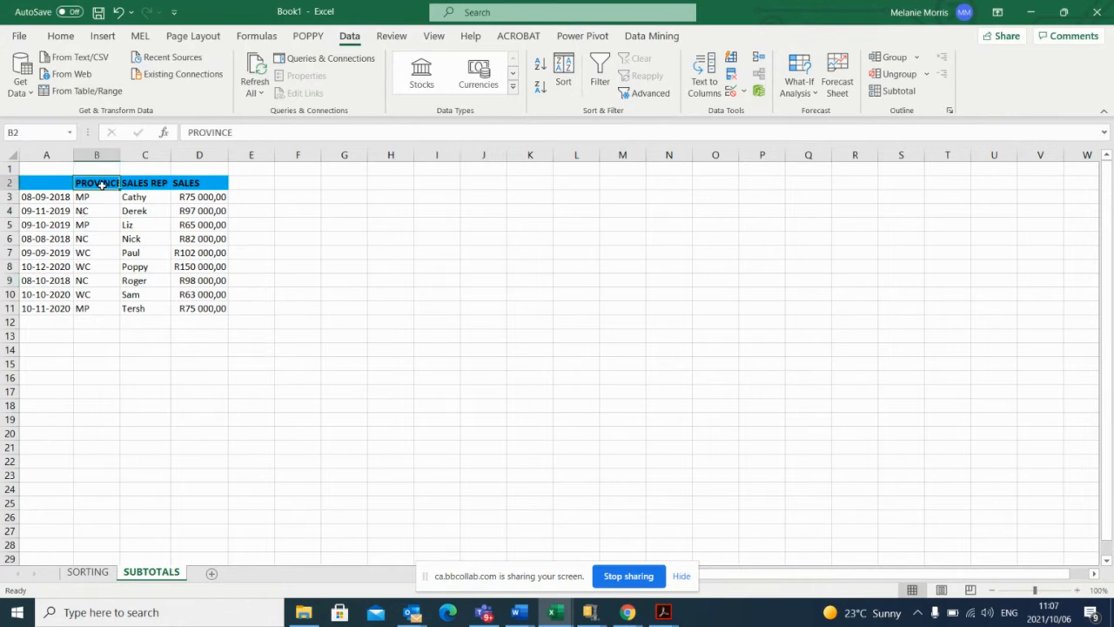
pyautogui.moveTo(39, 171); pyautogui.dragTo(40, 180)
pyautogui.click(40, 182)
pyautogui.write('DATE')
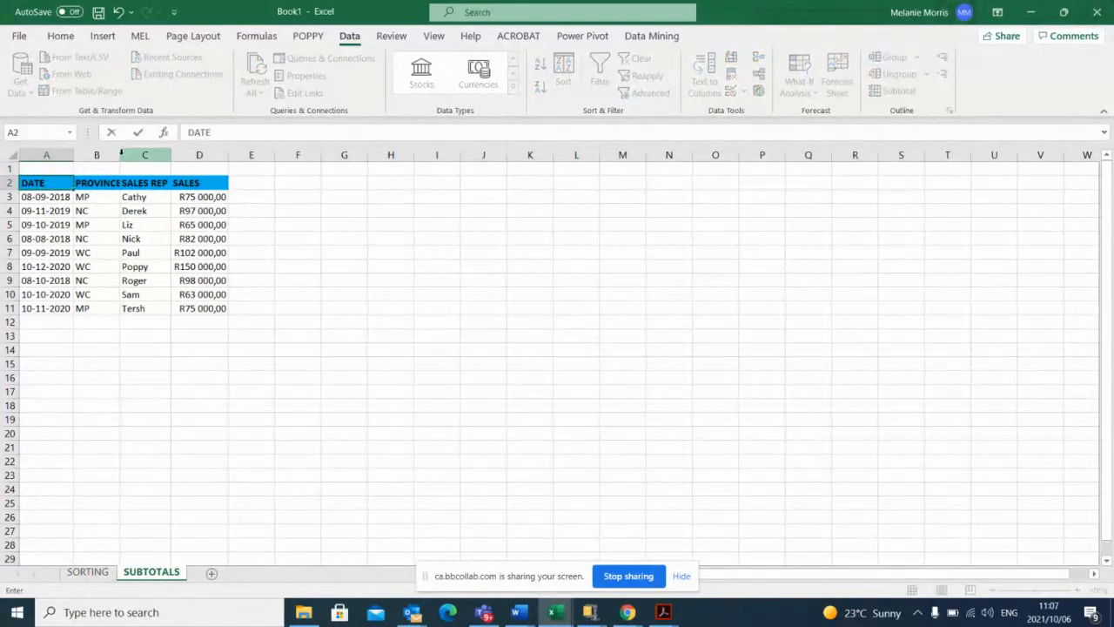
pyautogui.click(95, 308)
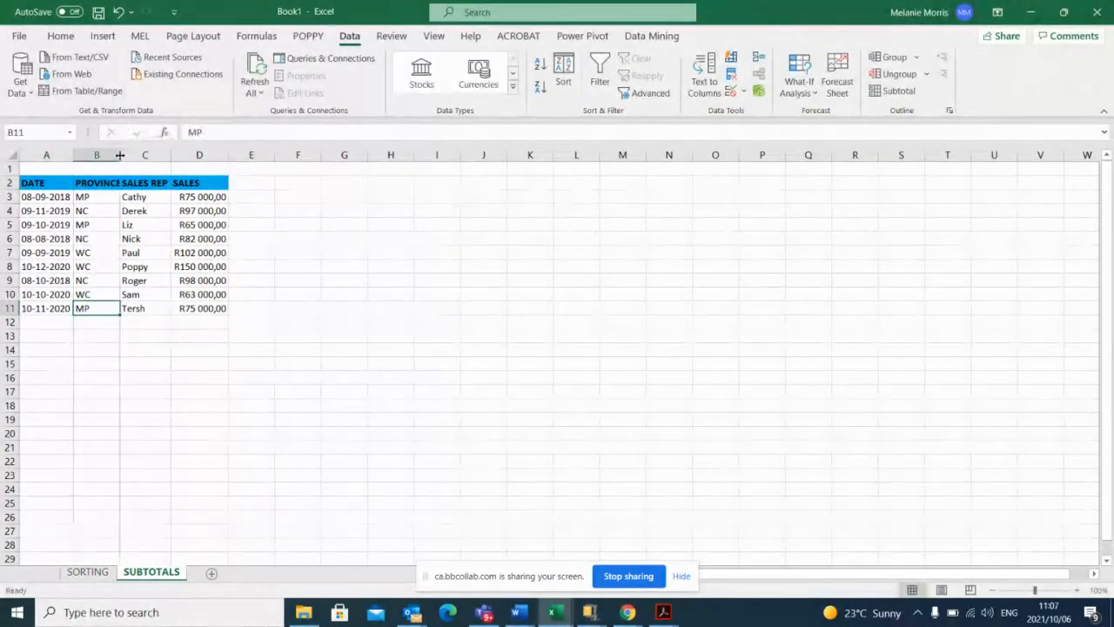
pyautogui.doubleClick(120, 155)
pyautogui.click(292, 209)
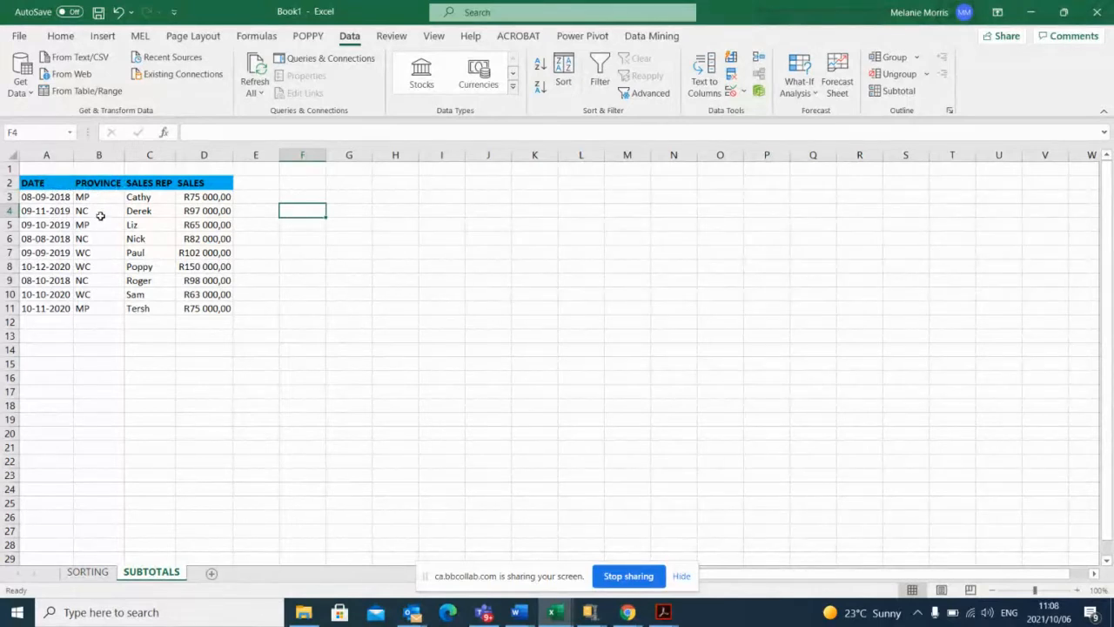
# Read the latest messages in the online session's chat and return to the Excel workbook.
pyautogui.click(627, 612)
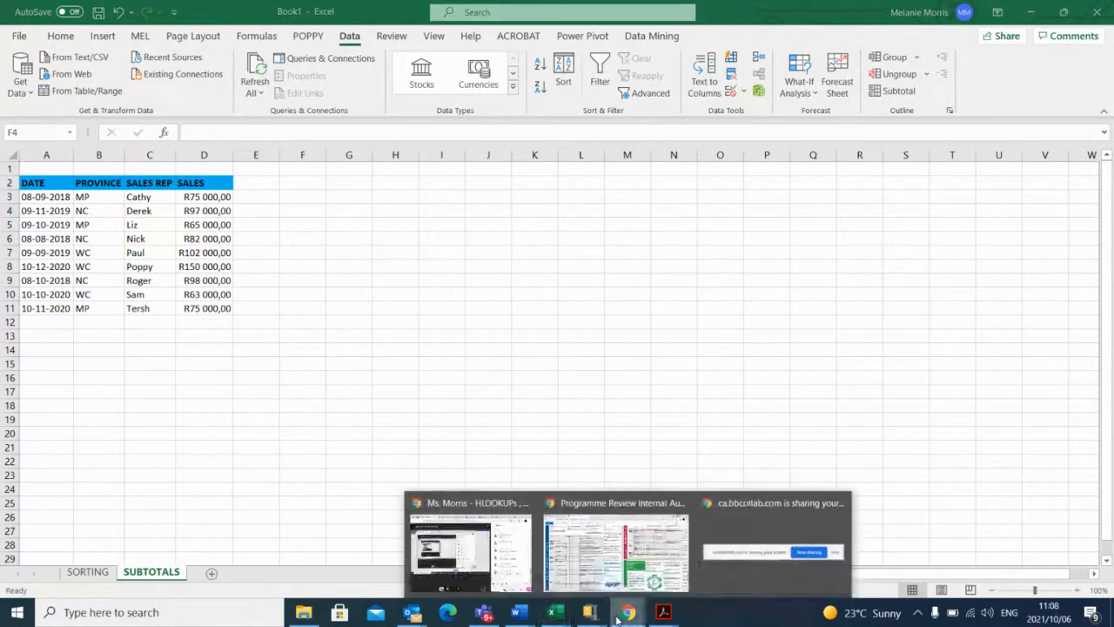
pyautogui.click(474, 563)
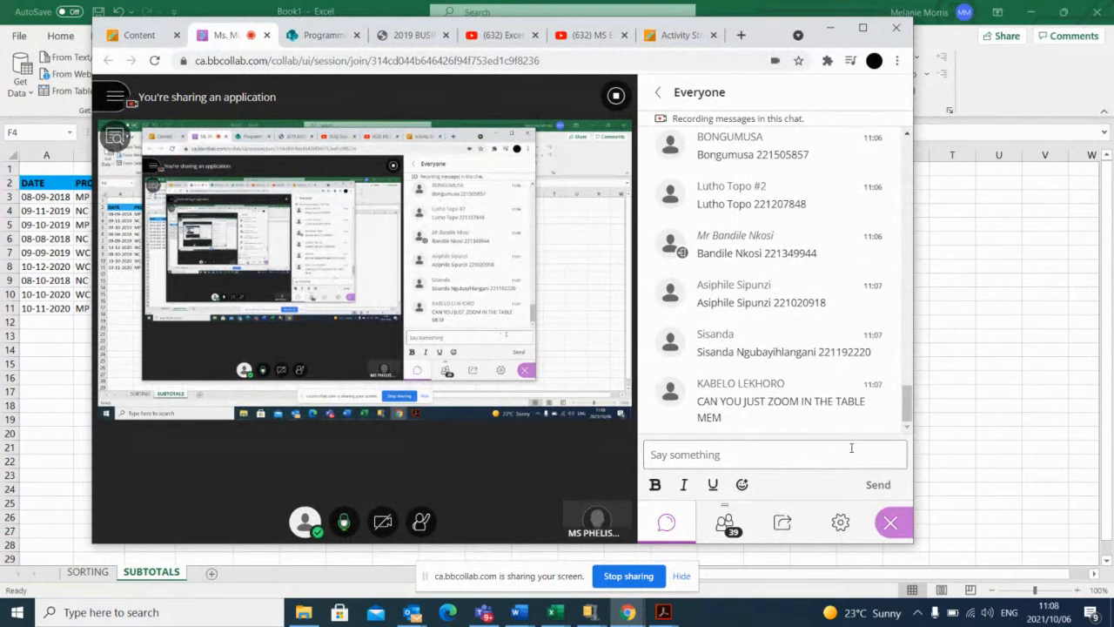
pyautogui.hotkey('alt', 'Tab')
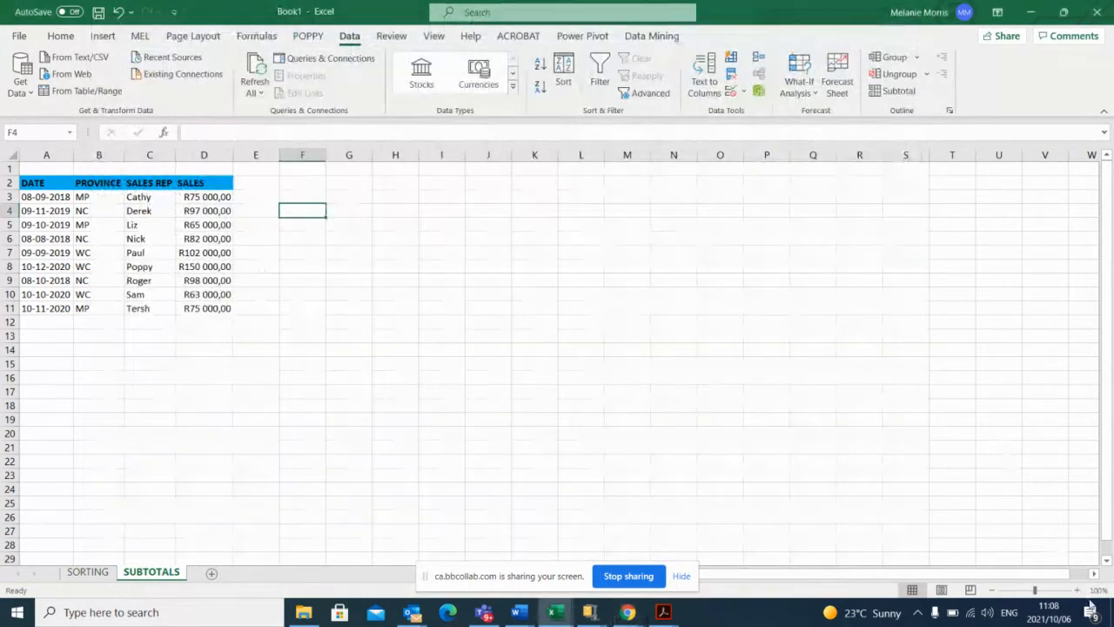
# Zoom the SUBTOTALS worksheet in to 160% and autofit the SALES column so its amounts fit.
pyautogui.click(1078, 590)
pyautogui.click(1078, 590)
pyautogui.click(1078, 590)
pyautogui.click(1078, 591)
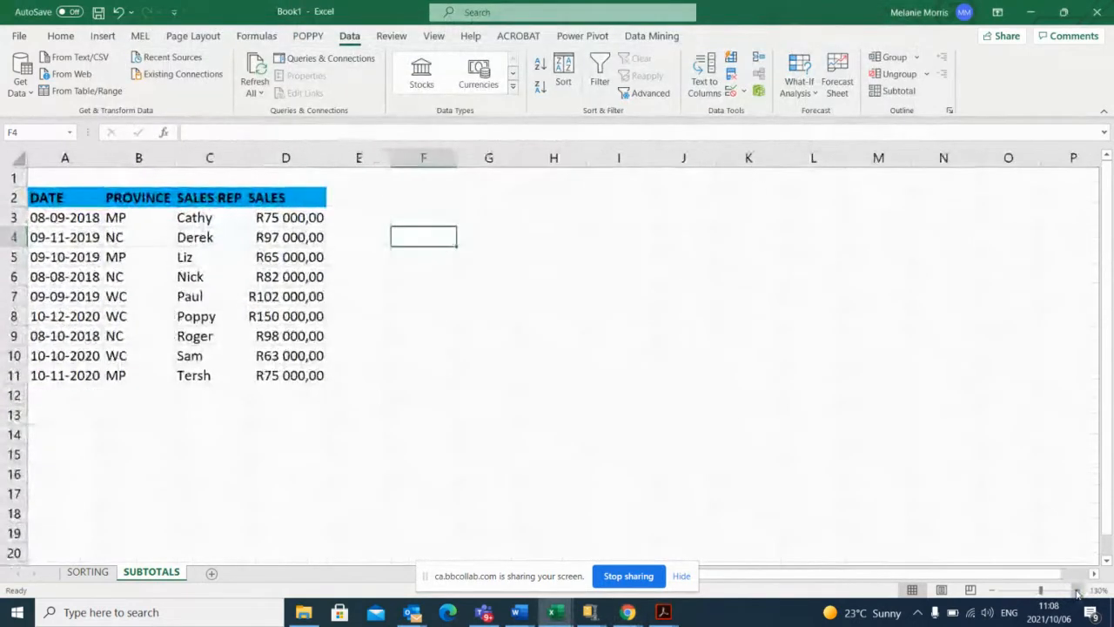
pyautogui.click(1078, 590)
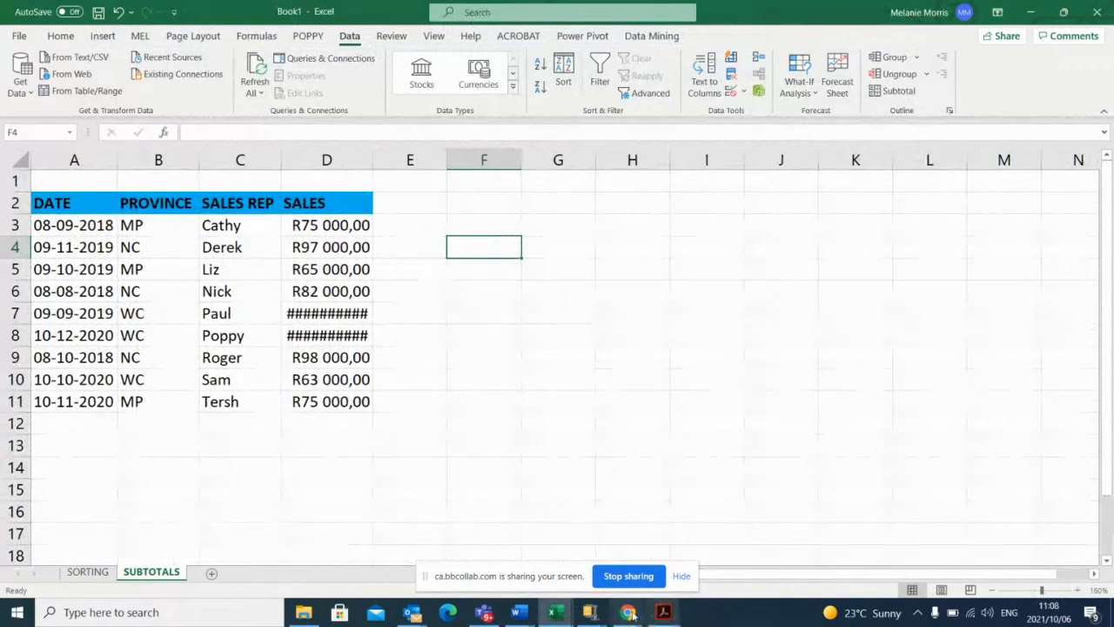
pyautogui.moveTo(625, 616)
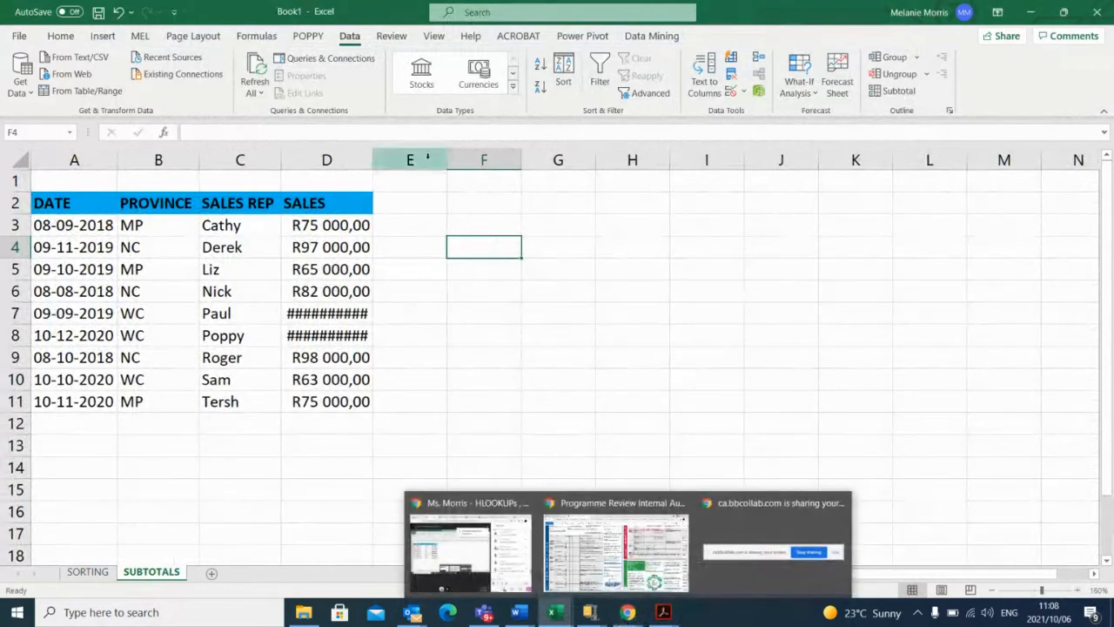
pyautogui.doubleClick(372, 160)
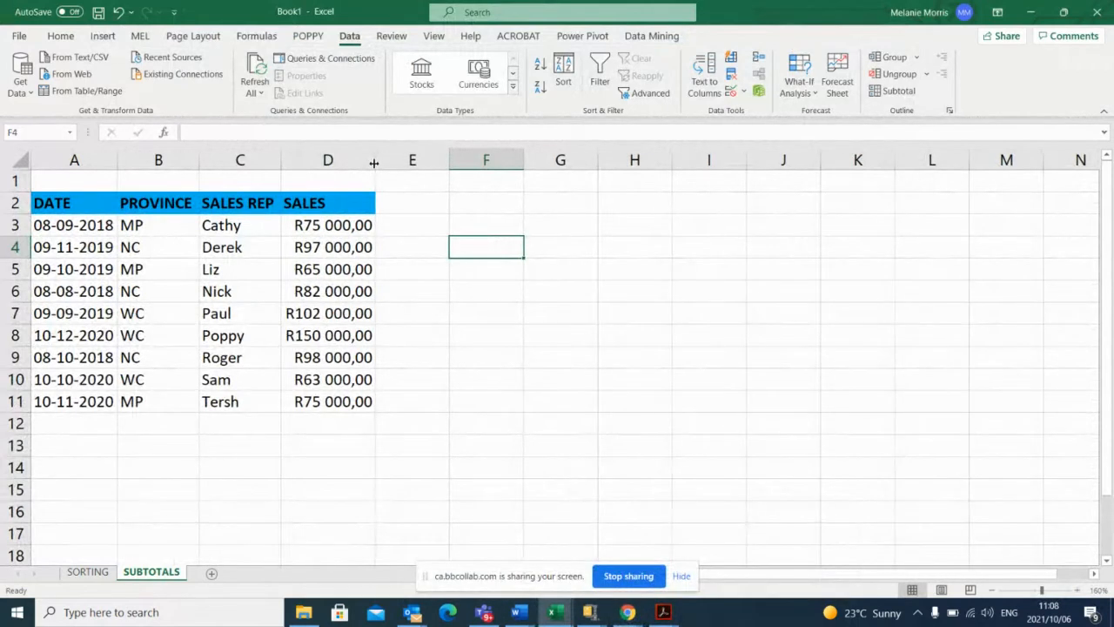
# Check the session chat twice for attendees' replies about the enlarged table, minimising the browser each time.
pyautogui.click(636, 614)
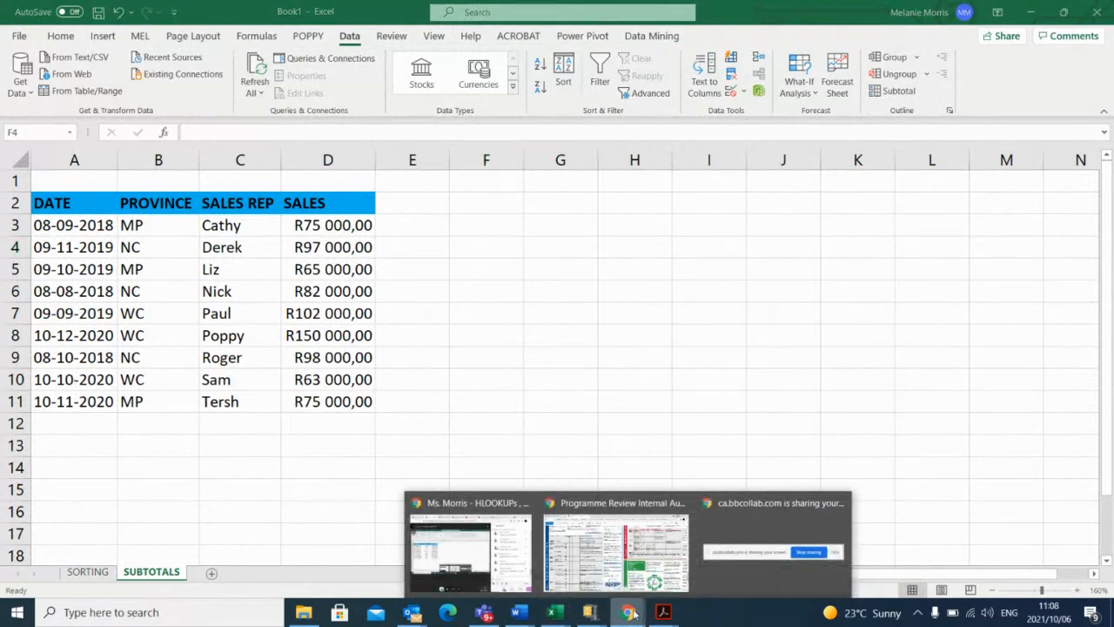
pyautogui.click(470, 553)
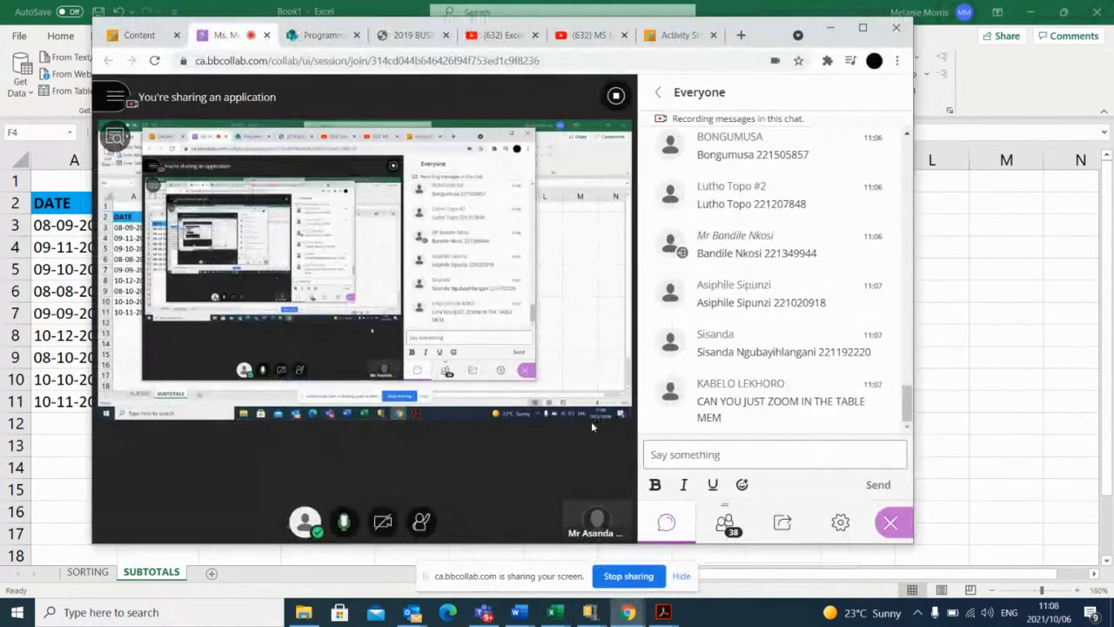
pyautogui.click(829, 31)
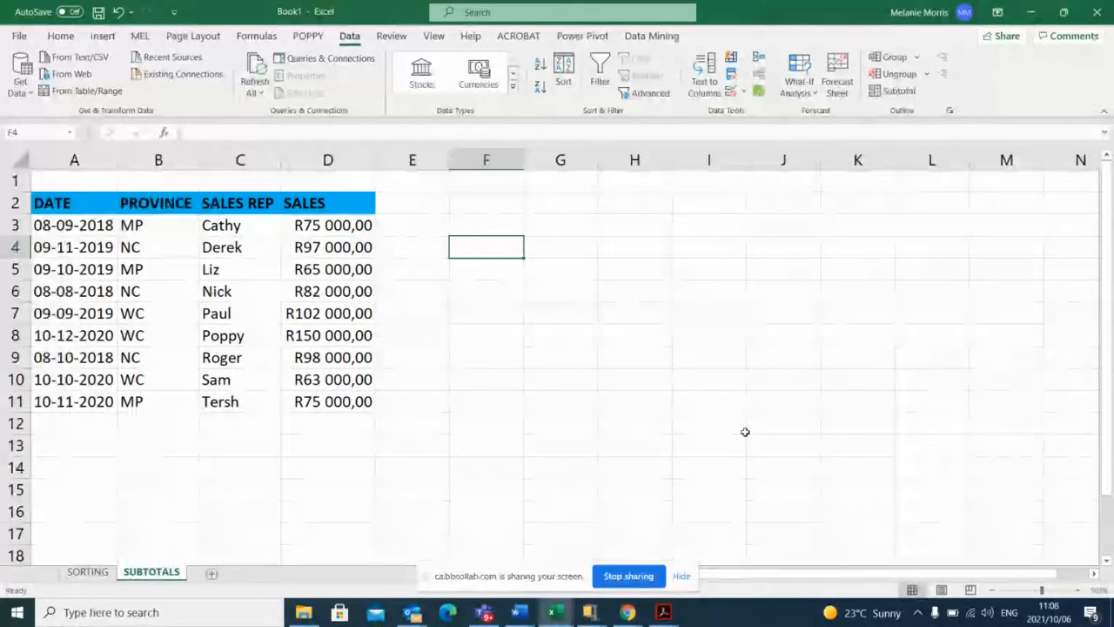
pyautogui.moveTo(627, 610)
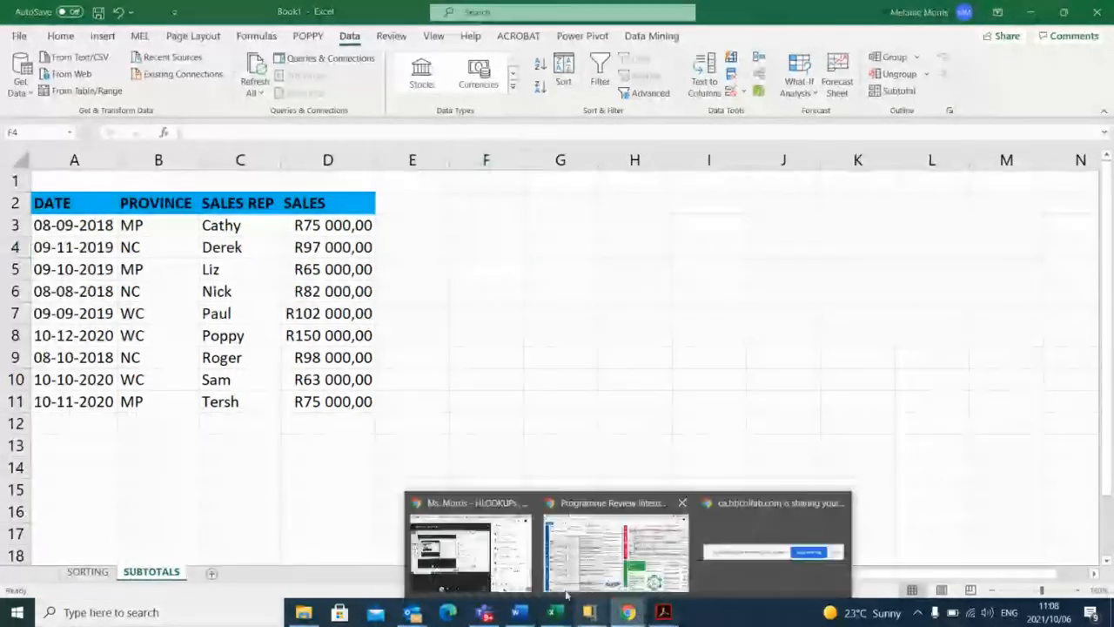
pyautogui.click(472, 549)
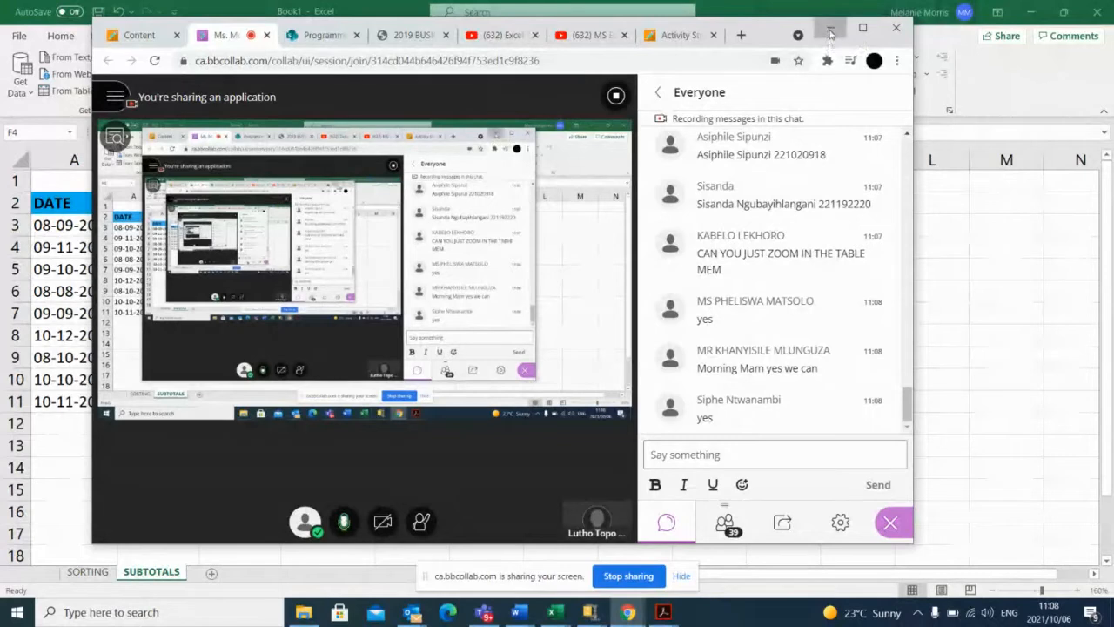
pyautogui.click(829, 31)
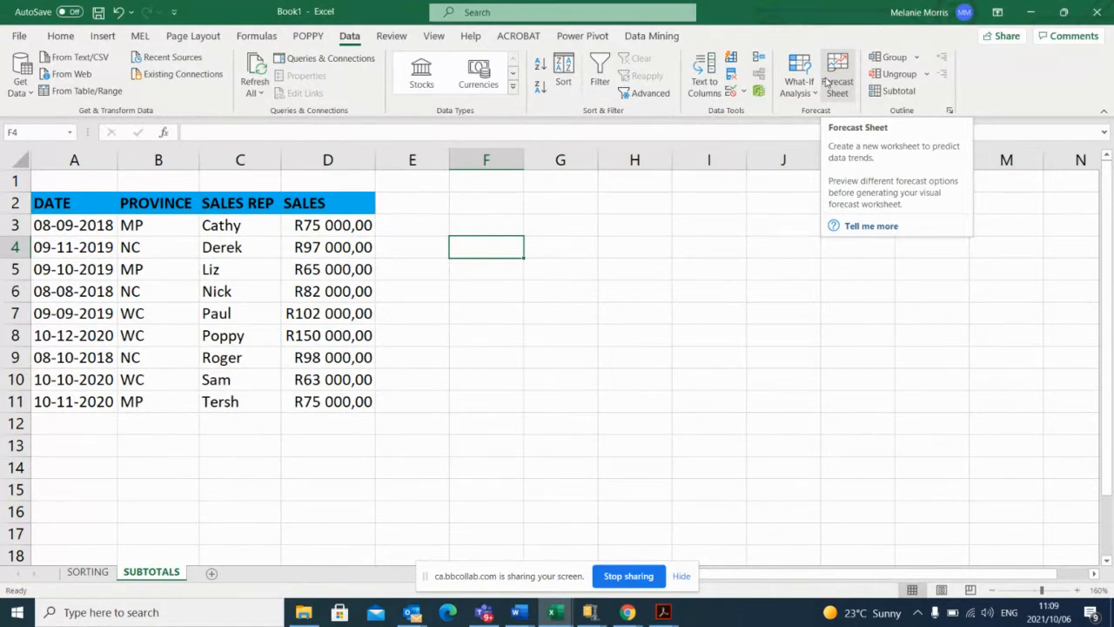
# Start a numbered note beside the sales table by entering "1." in cell G3.
pyautogui.click(546, 226)
pyautogui.write('1')
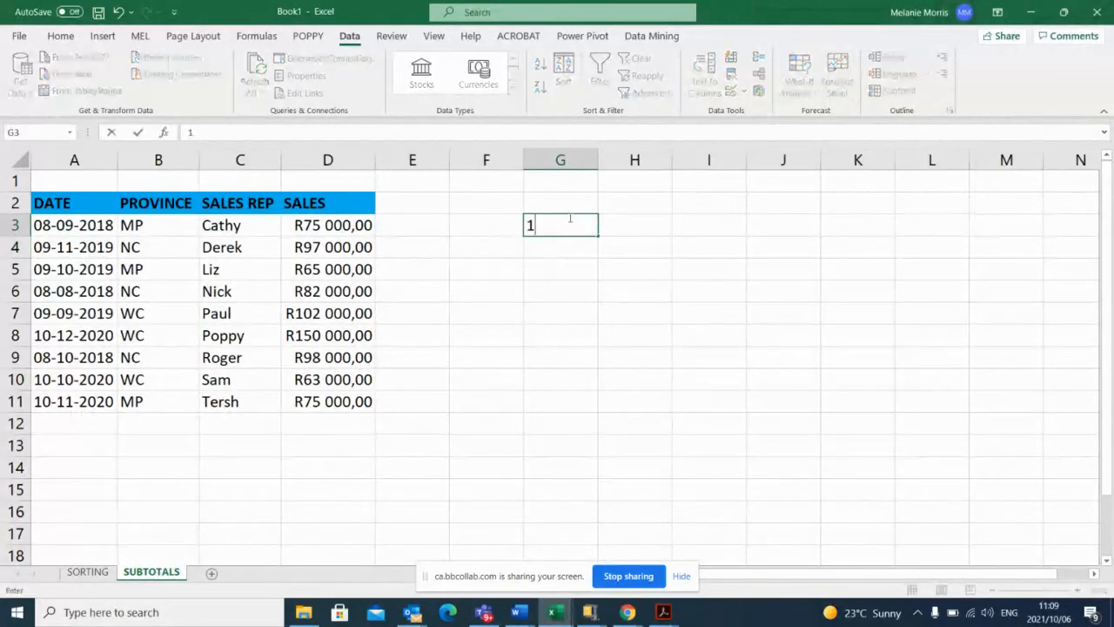
pyautogui.write(',')
pyautogui.press('BackSpace')
pyautogui.write('.')
pyautogui.click(219, 357)
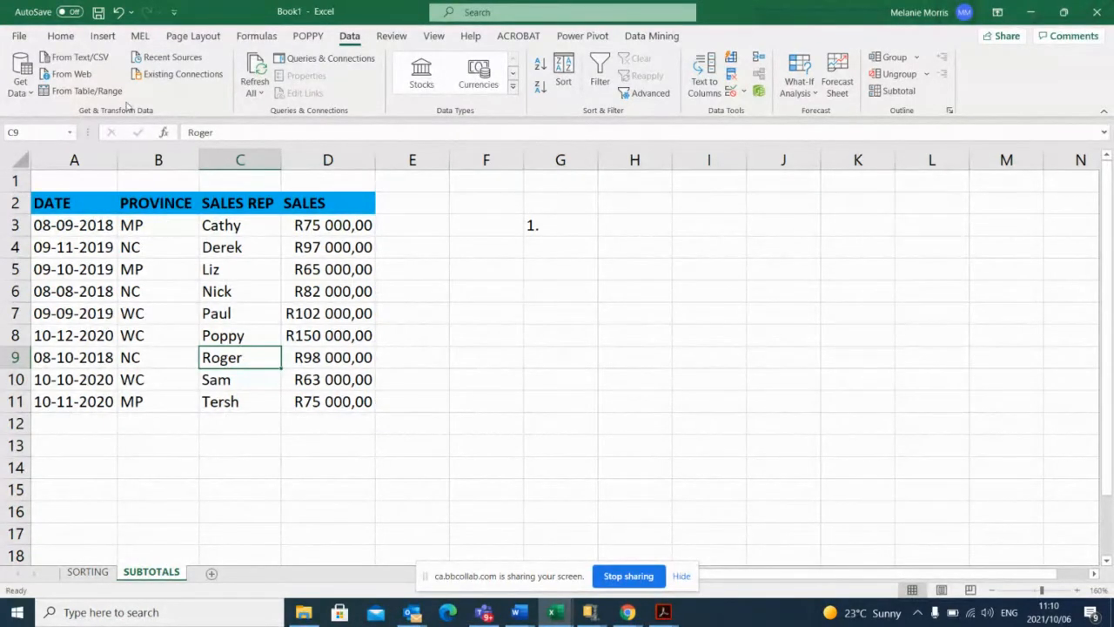
# Complete the note in G3 as "1. Sort column - Province" and select the first entry under PROVINCE.
pyautogui.click(552, 225)
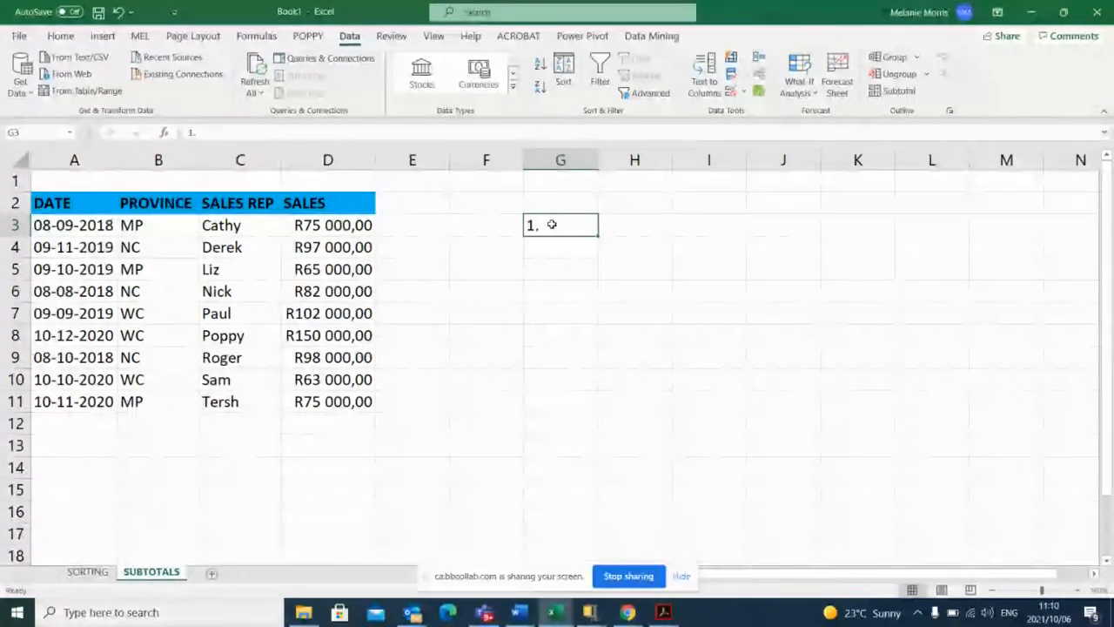
pyautogui.doubleClick(552, 225)
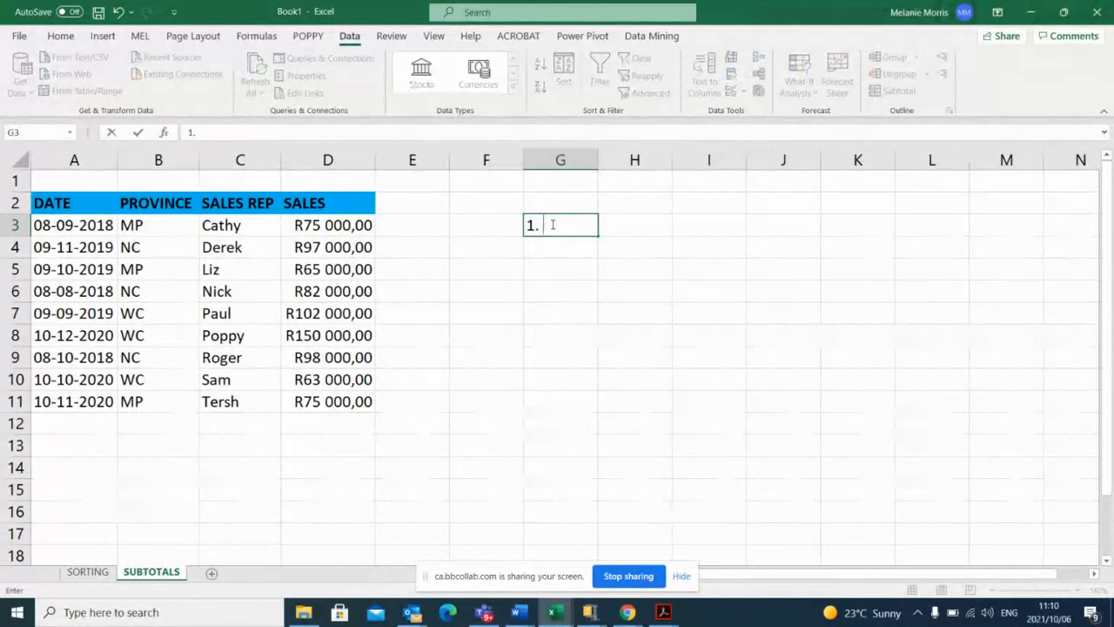
pyautogui.write('so')
pyautogui.press('BackSpace')
pyautogui.press('BackSpace')
pyautogui.write('SO')
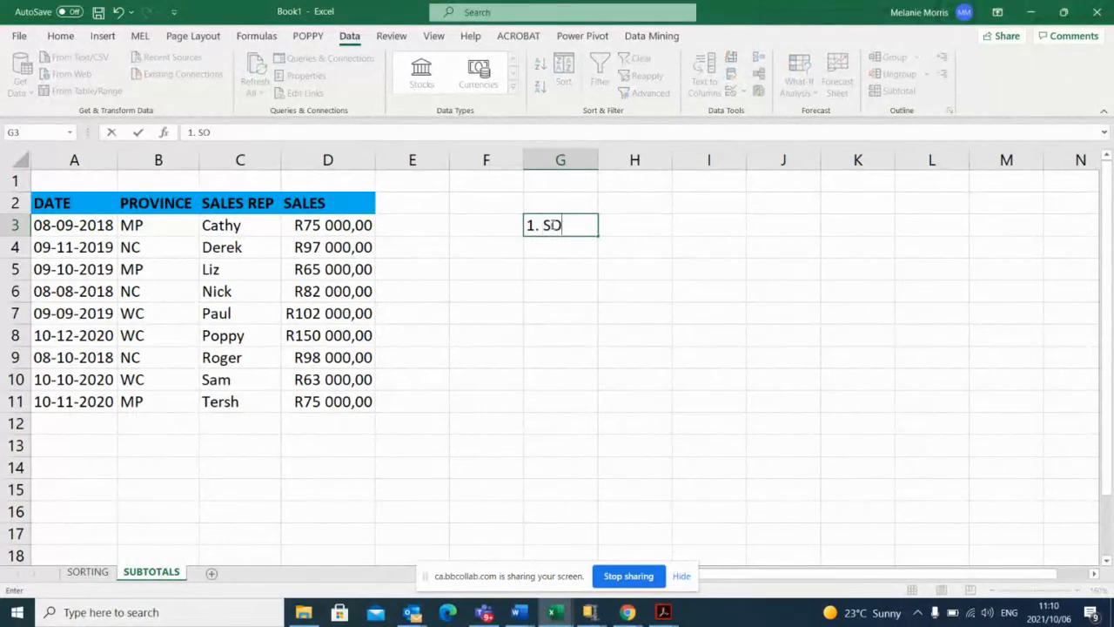
pyautogui.press('BackSpace')
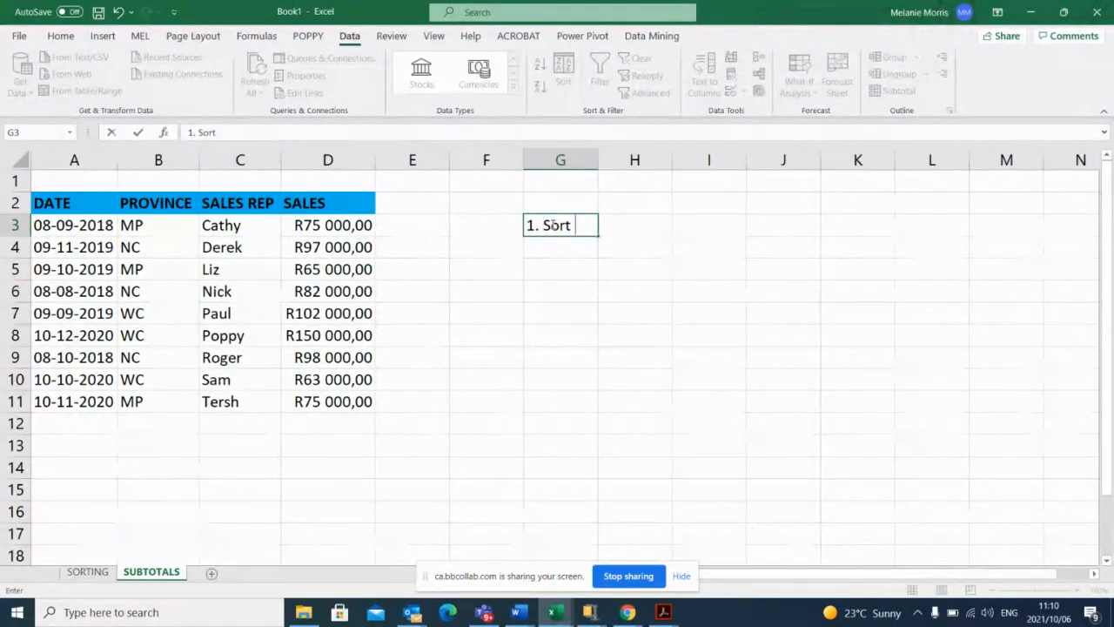
pyautogui.write('coloumn')
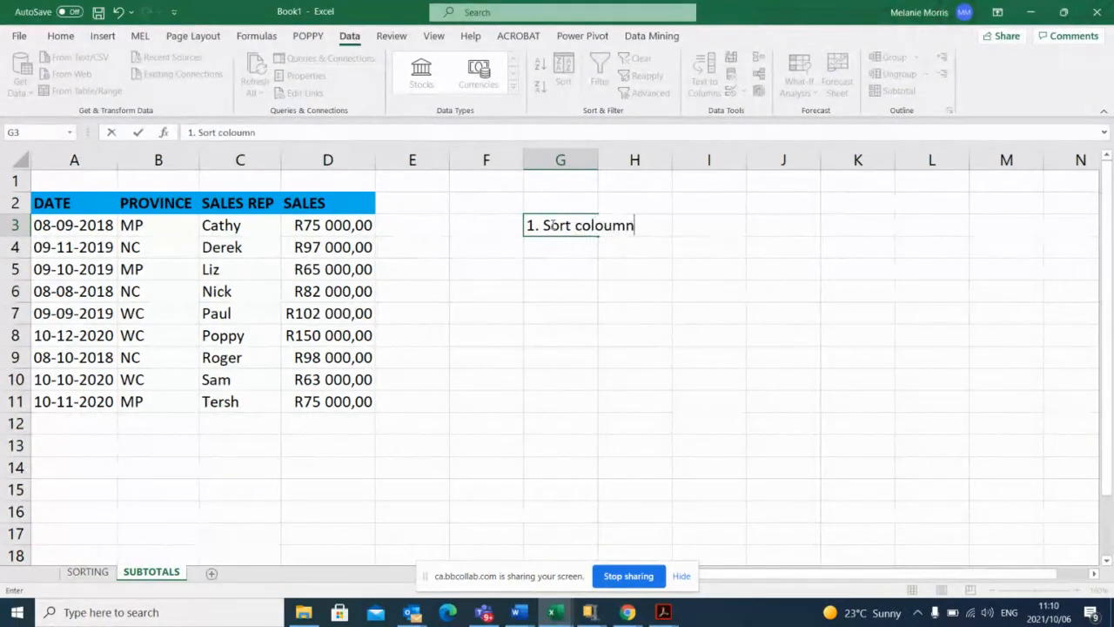
pyautogui.press('BackSpace')
pyautogui.press('BackSpace')
pyautogui.press('BackSpace')
pyautogui.press('BackSpace')
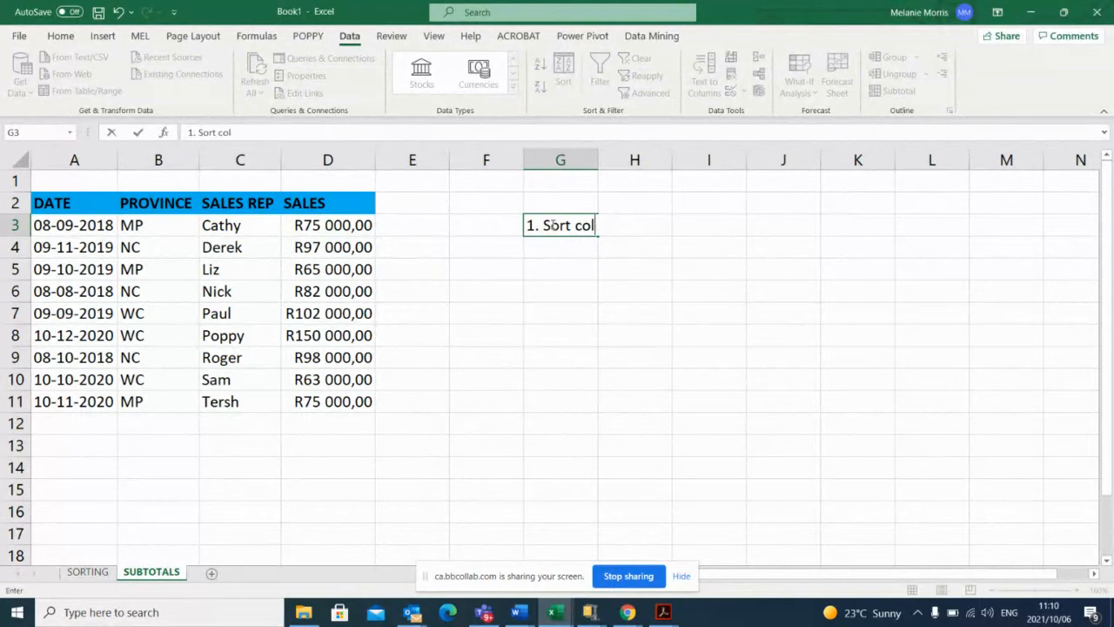
pyautogui.write('umn -')
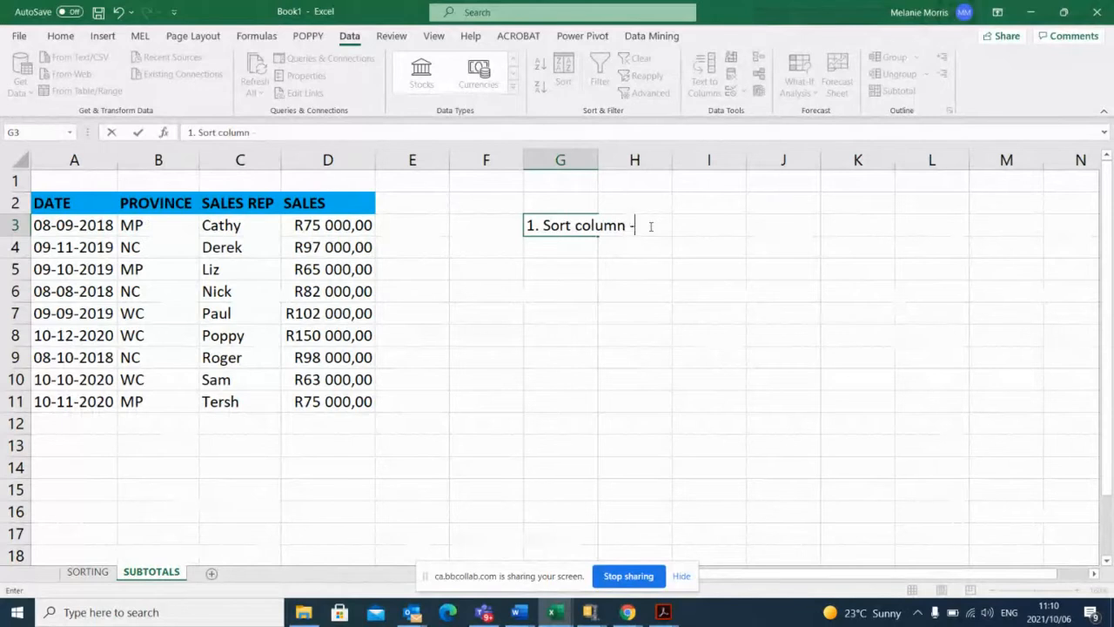
pyautogui.write('prov')
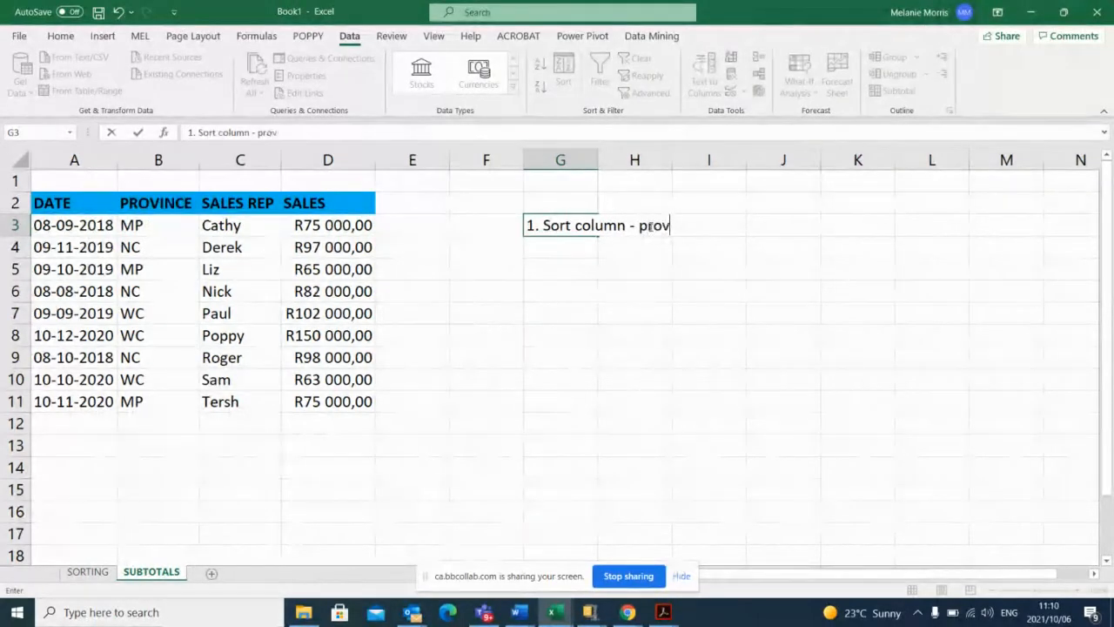
pyautogui.press('BackSpace')
pyautogui.press('BackSpace')
pyautogui.press('BackSpace')
pyautogui.press('BackSpace')
pyautogui.write('o')
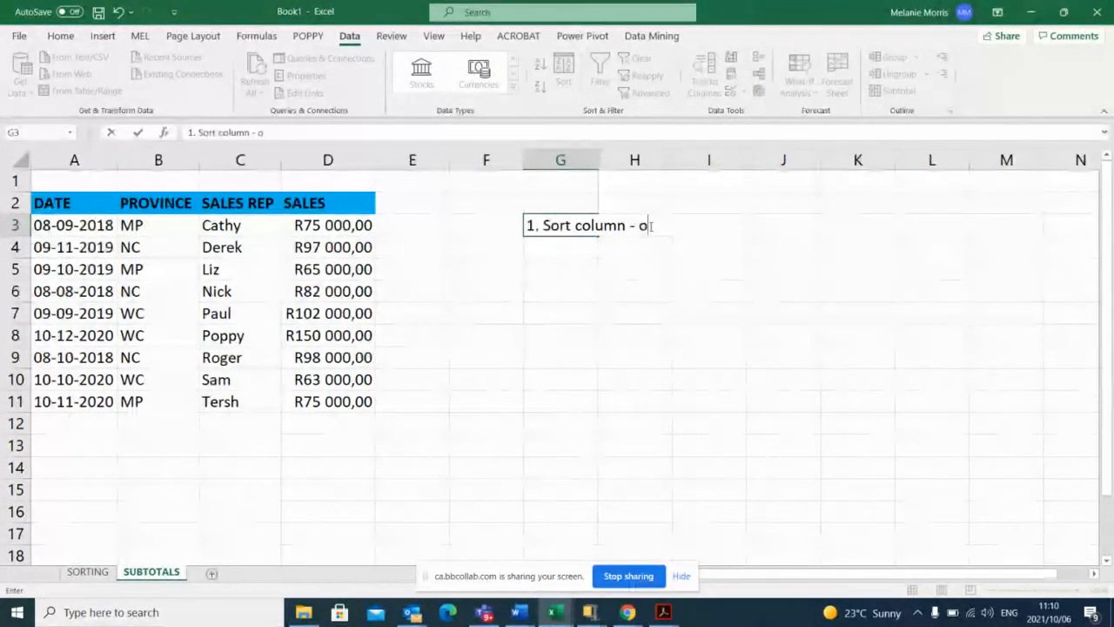
pyautogui.press('BackSpace')
pyautogui.write('Pr')
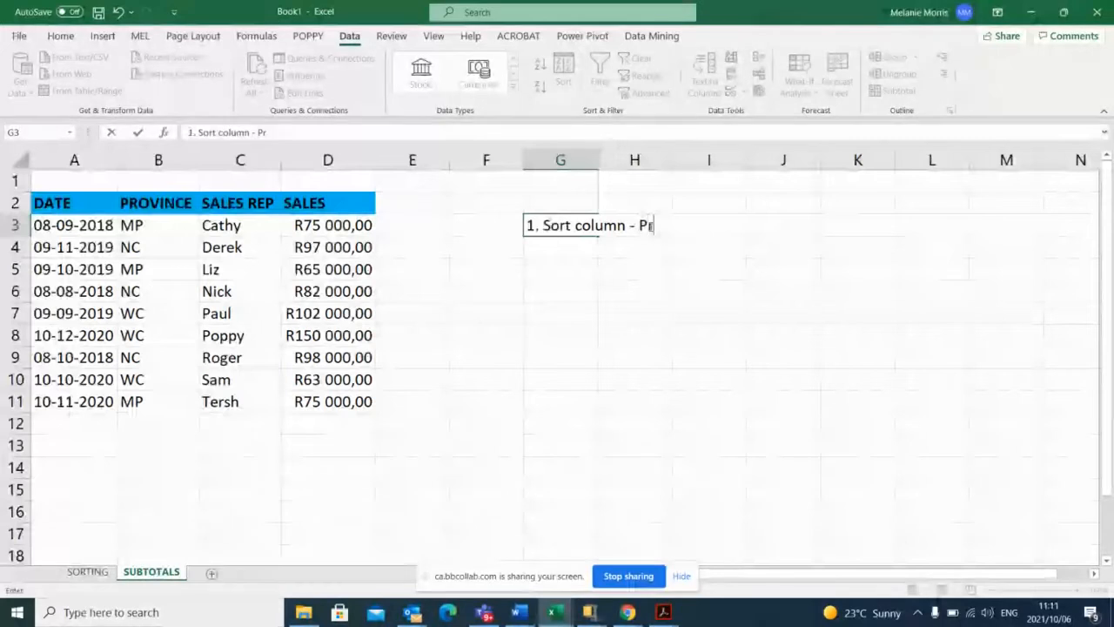
pyautogui.write('ovince')
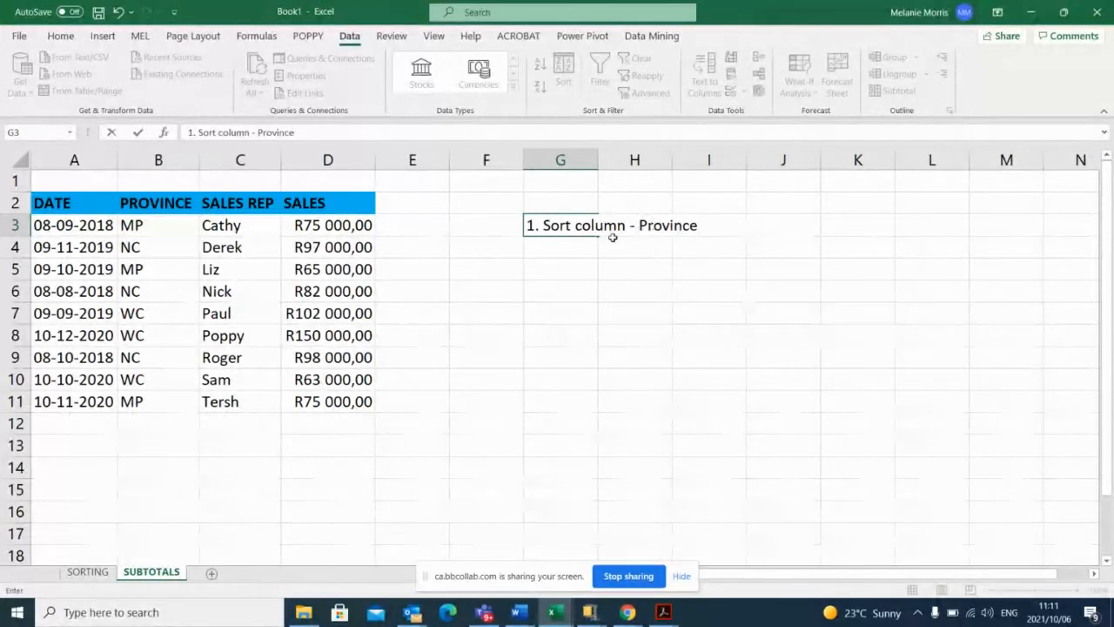
pyautogui.click(160, 225)
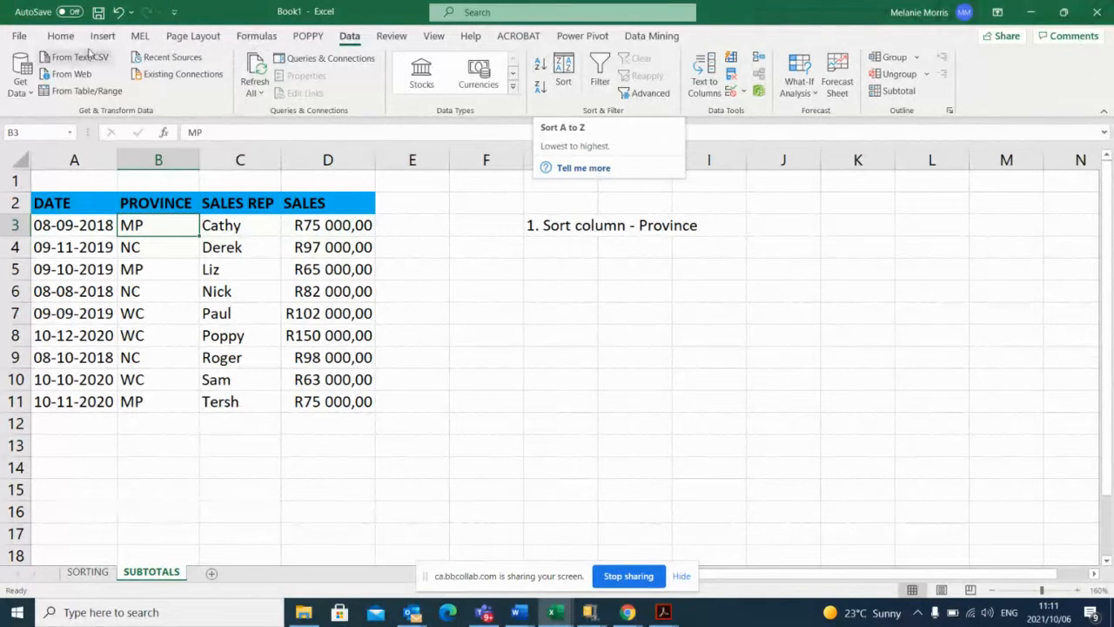
# Show the Sort & Filter choices available for the PROVINCE column.
pyautogui.click(60, 36)
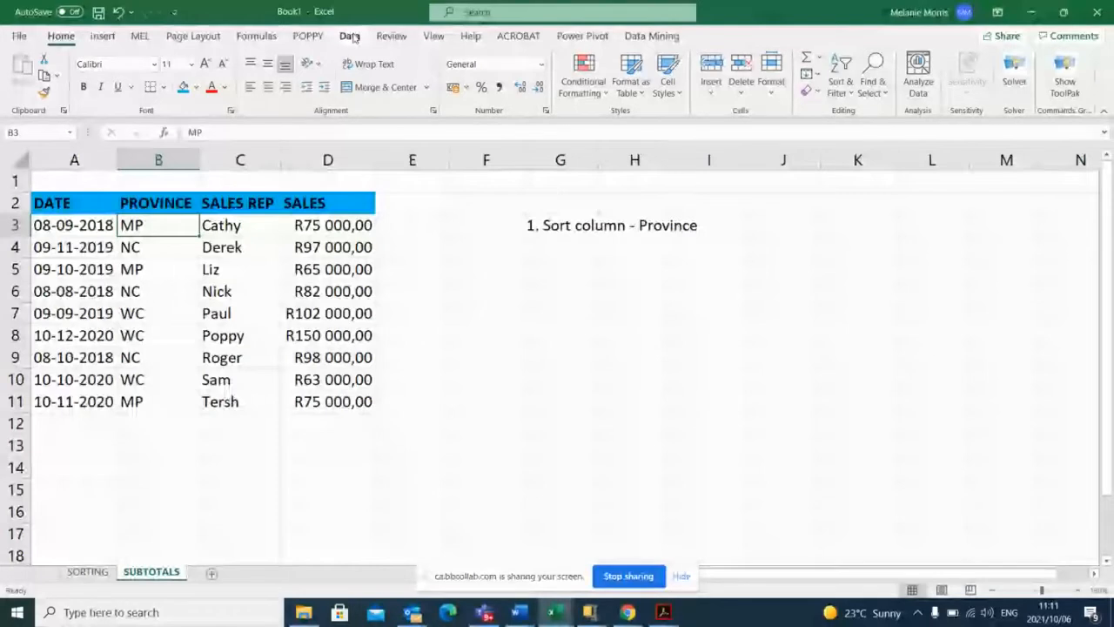
pyautogui.click(851, 94)
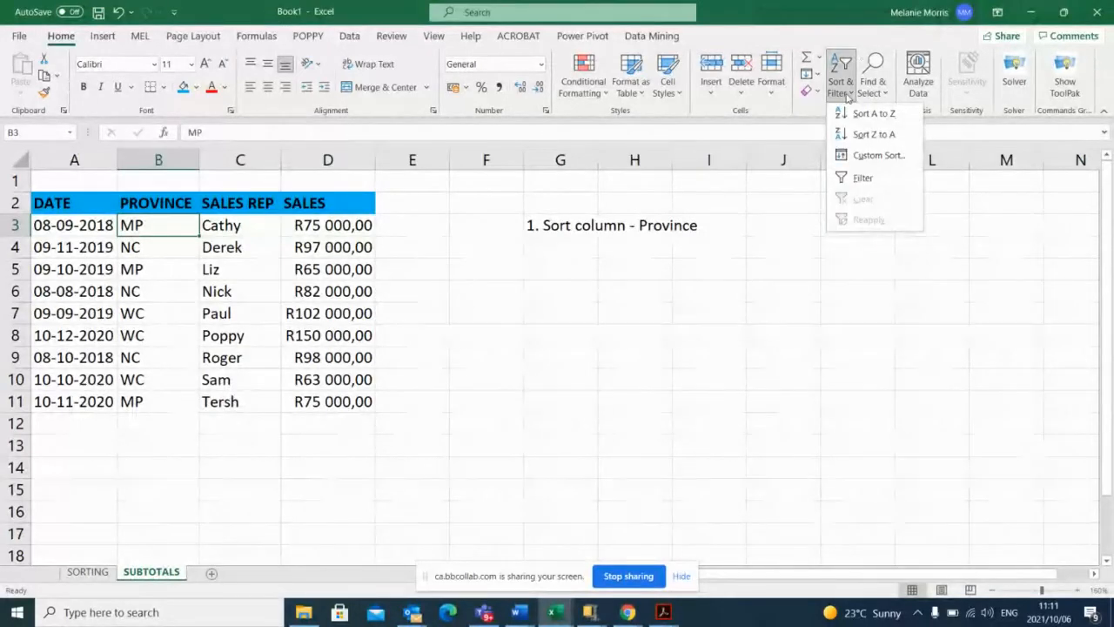
pyautogui.click(841, 84)
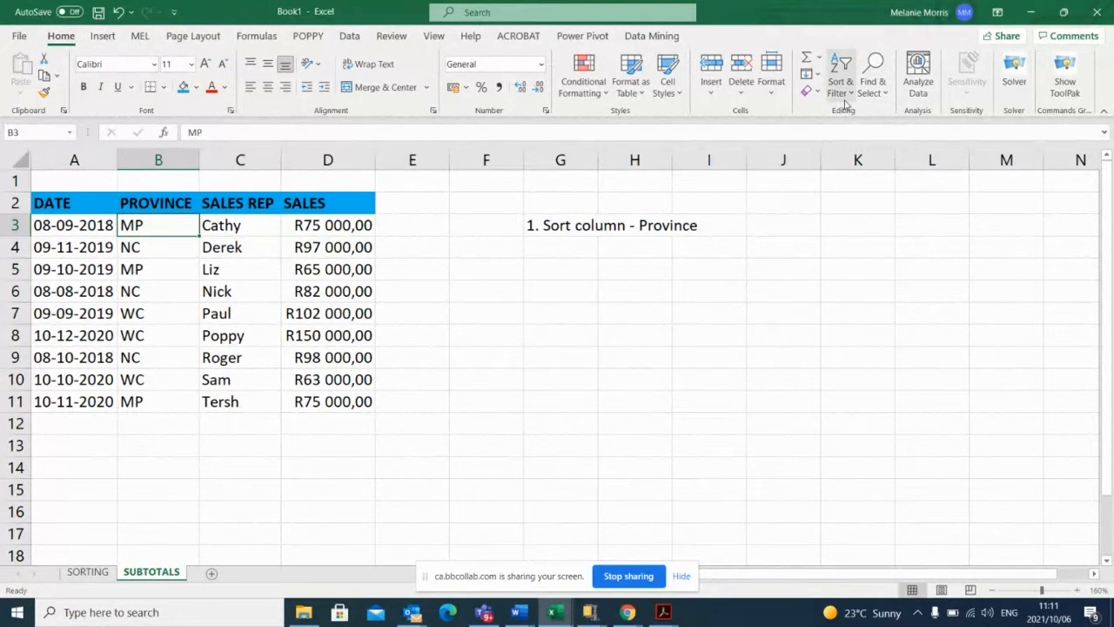
# Check the online session's chat for new messages and return to the Excel workbook.
pyautogui.click(633, 617)
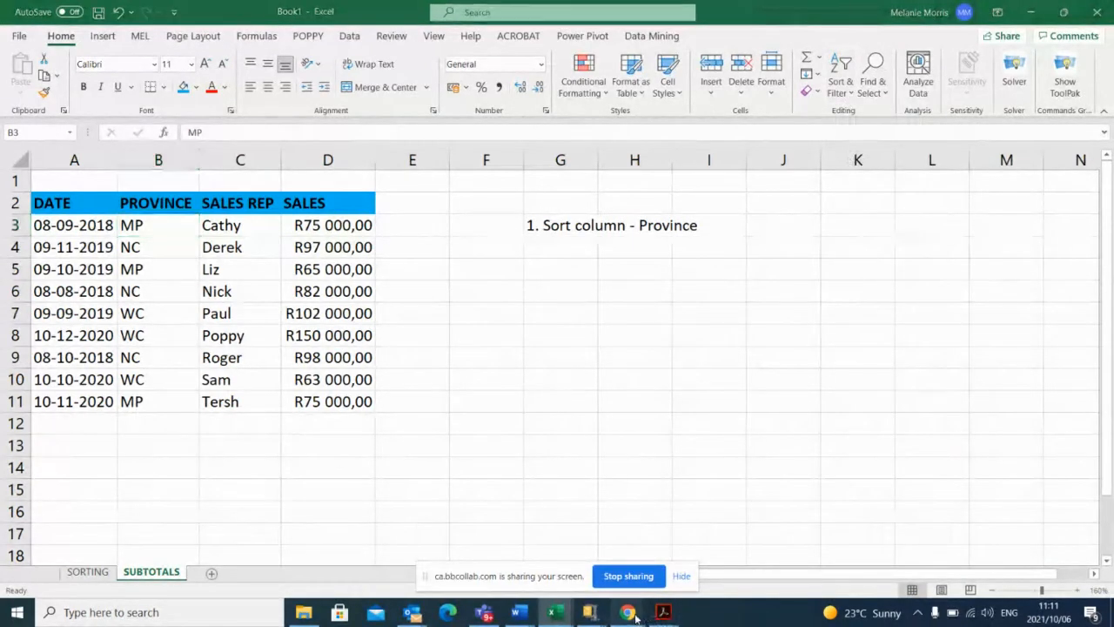
pyautogui.click(486, 547)
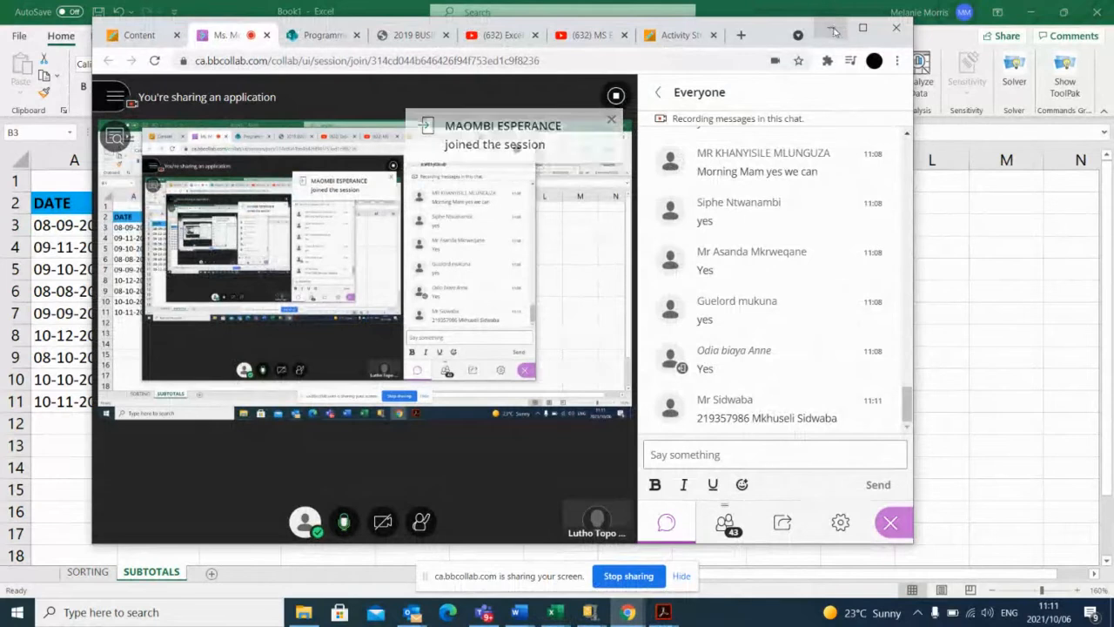
pyautogui.click(833, 30)
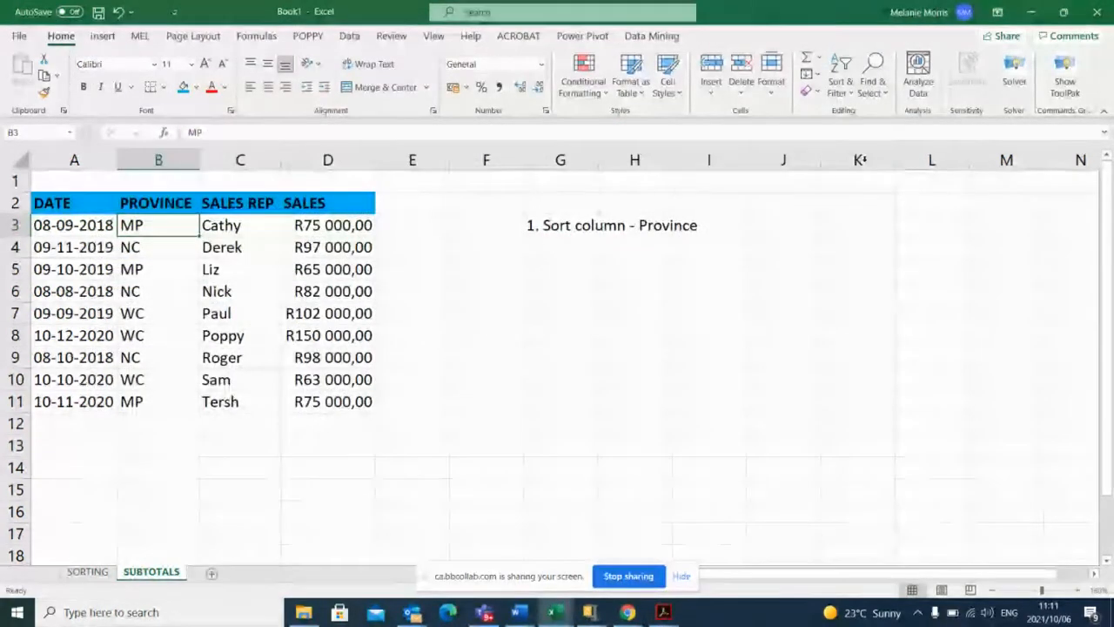
# Sort the sales table by the PROVINCE column from A to Z.
pyautogui.click(850, 94)
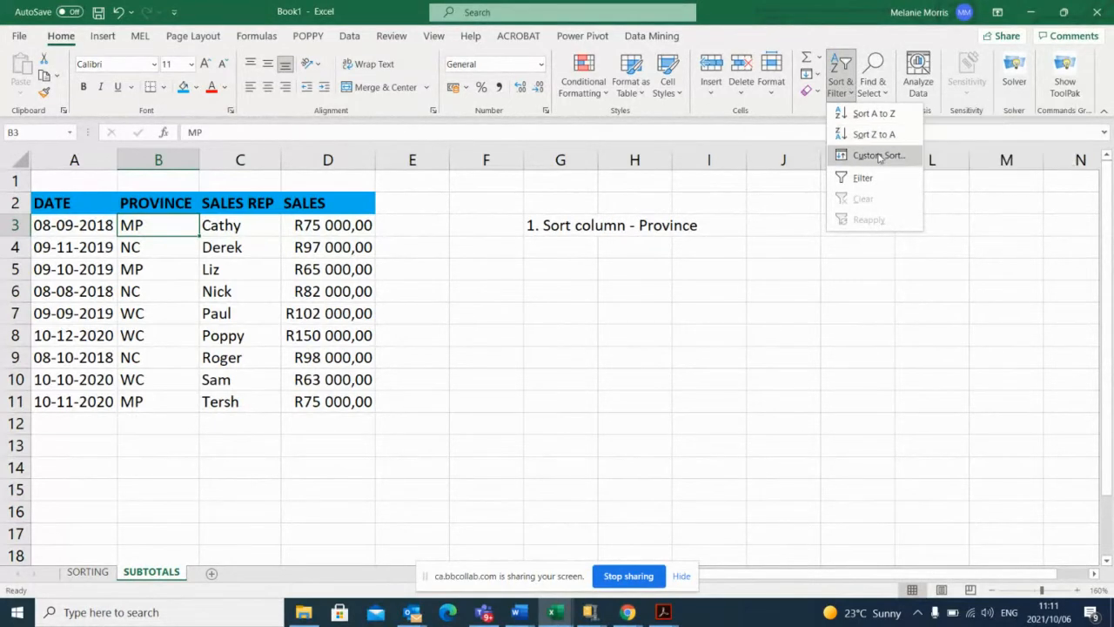
pyautogui.click(735, 201)
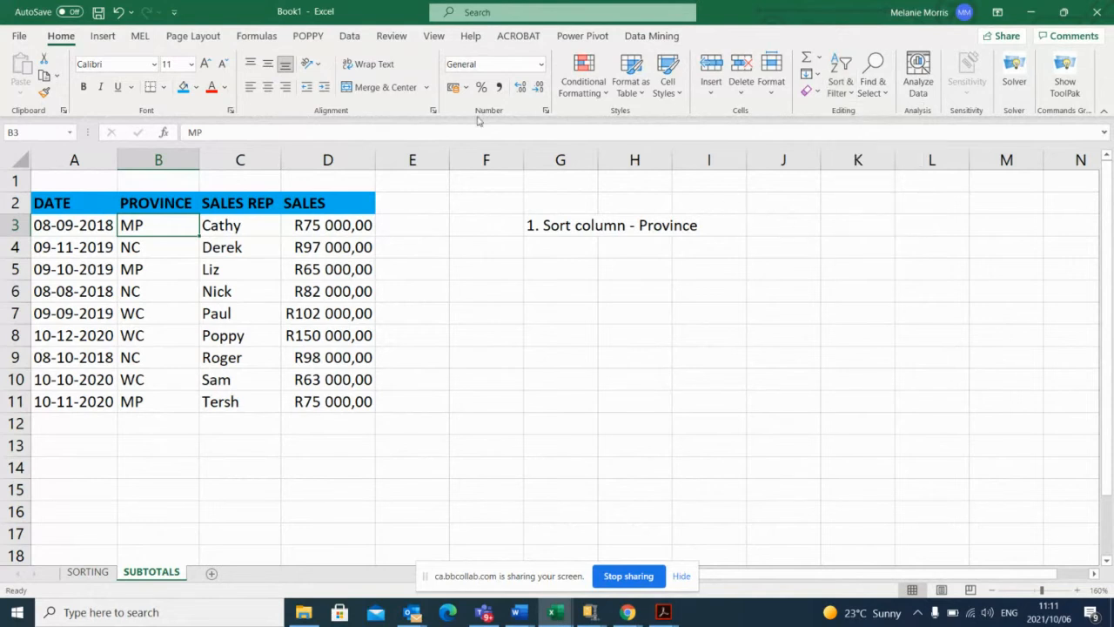
pyautogui.click(853, 94)
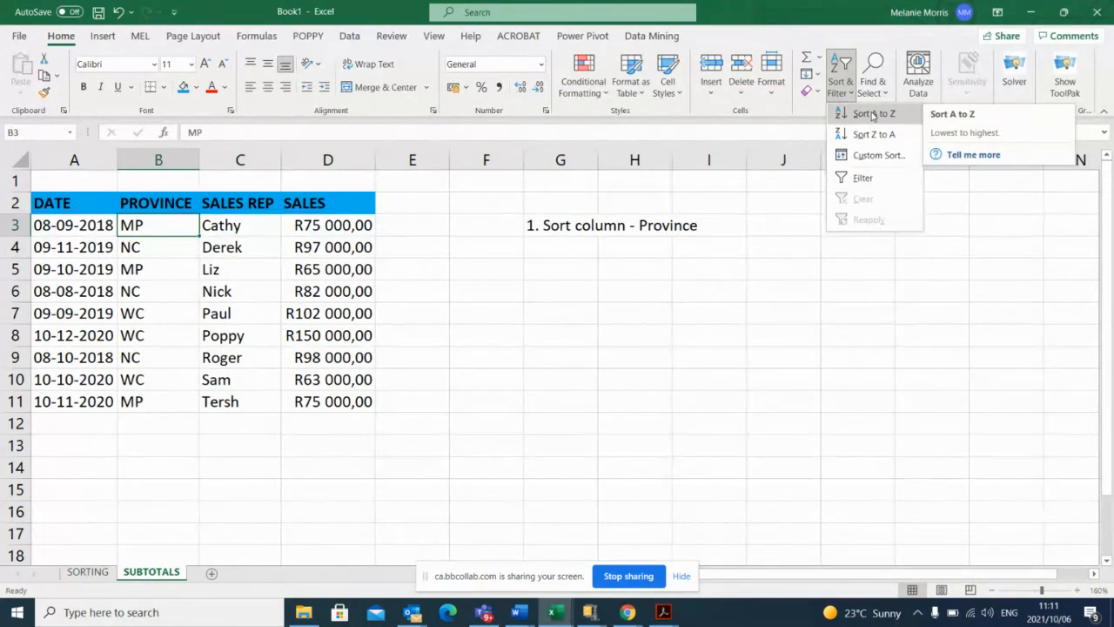
pyautogui.click(686, 253)
pyautogui.click(350, 36)
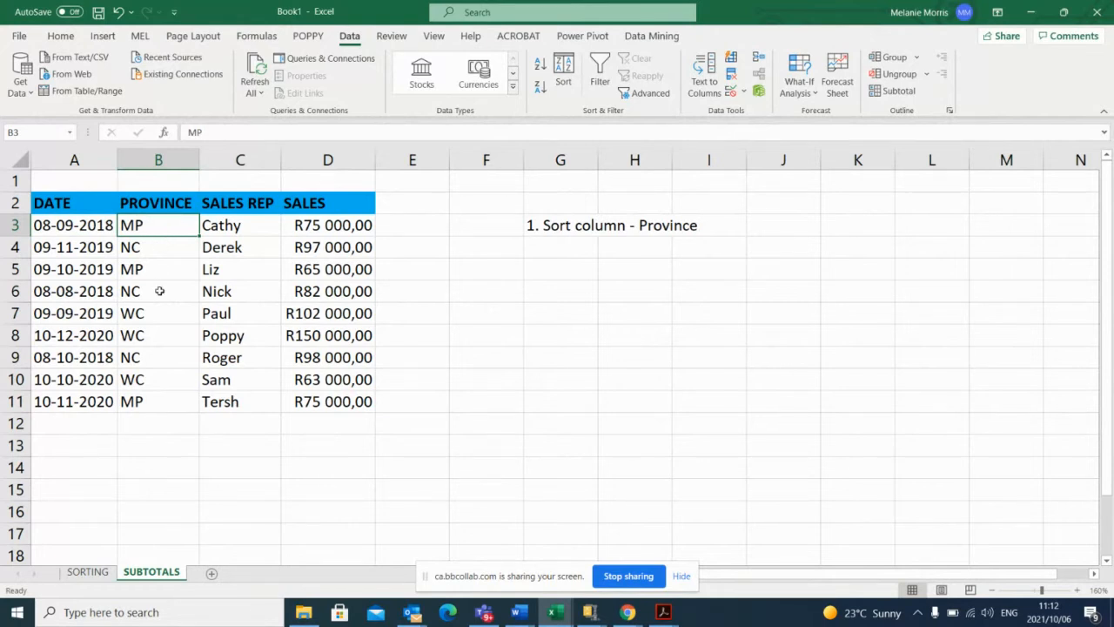
pyautogui.click(541, 66)
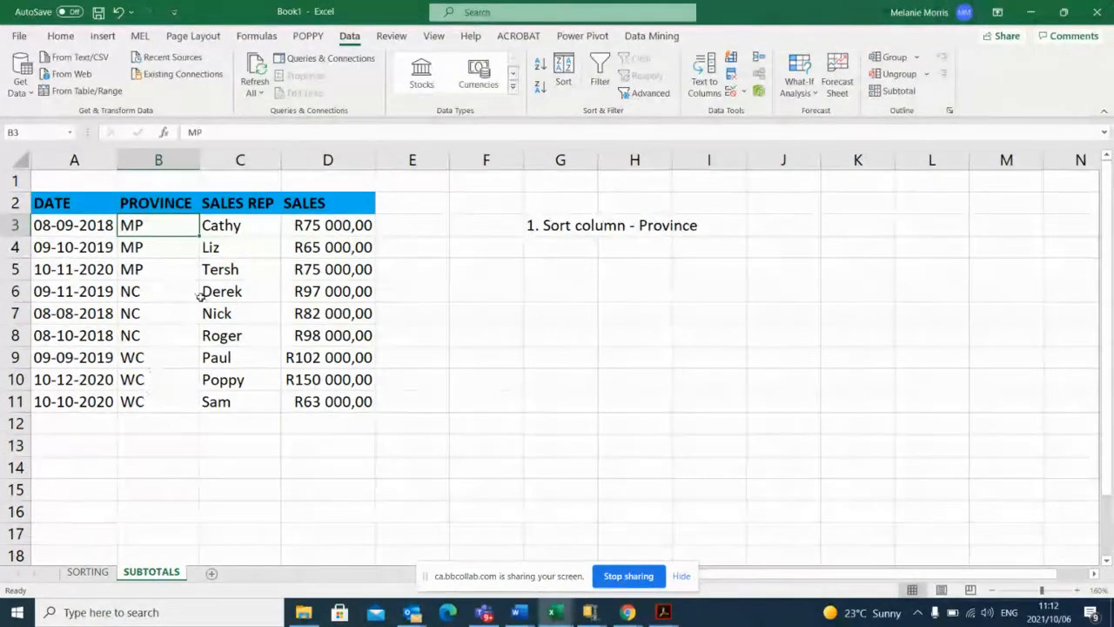
# Add the second step note "2. Insert Subtotal Formula" in cell G4.
pyautogui.click(545, 247)
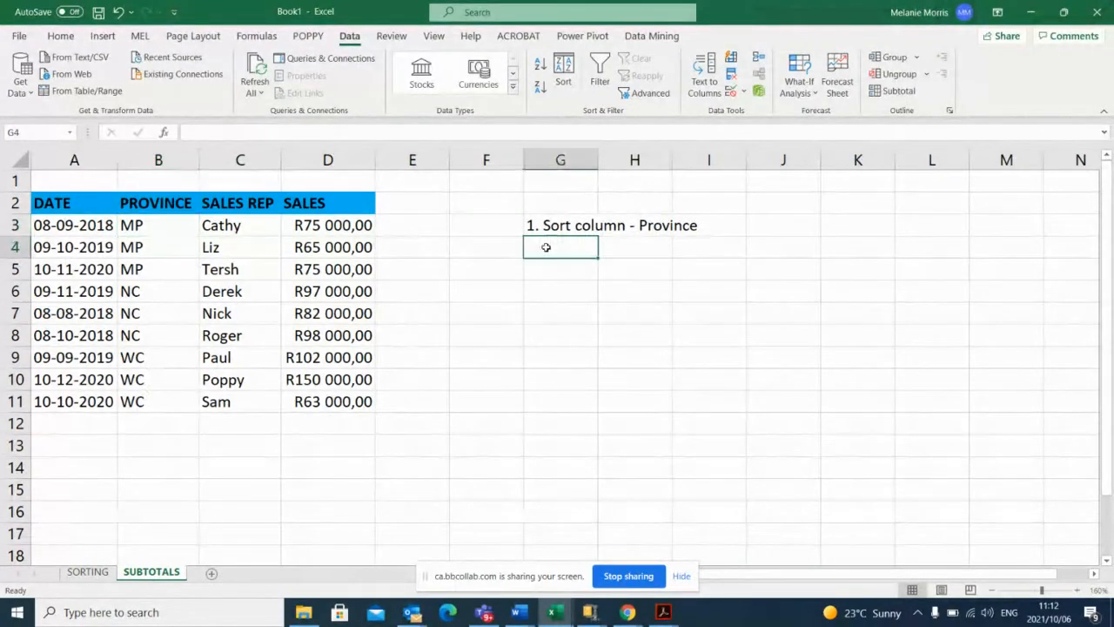
pyautogui.write('2.')
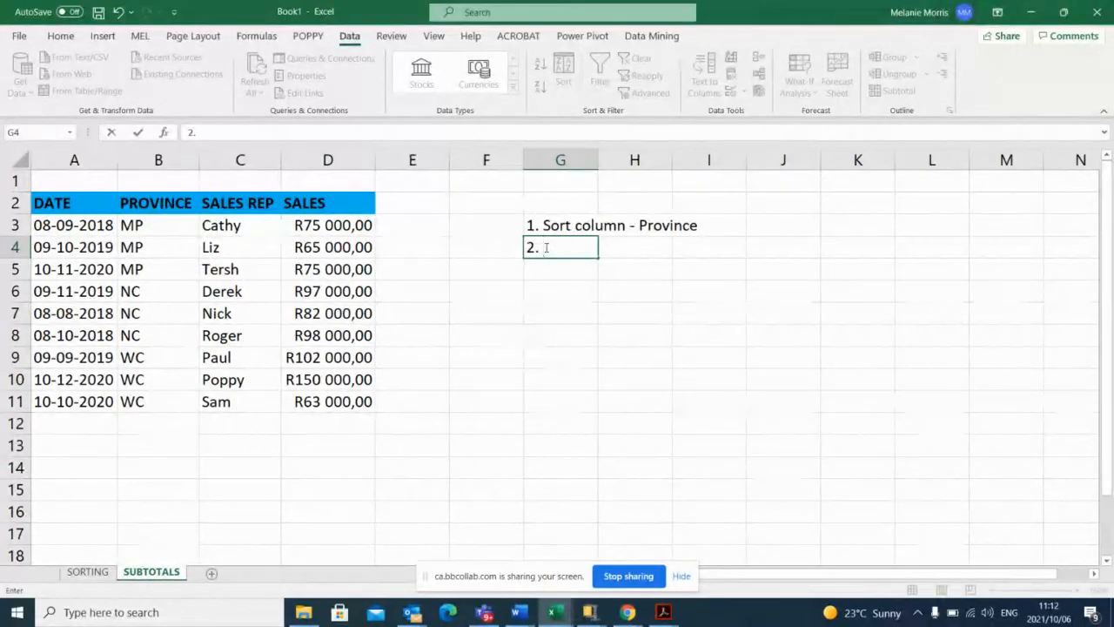
pyautogui.write('Insert')
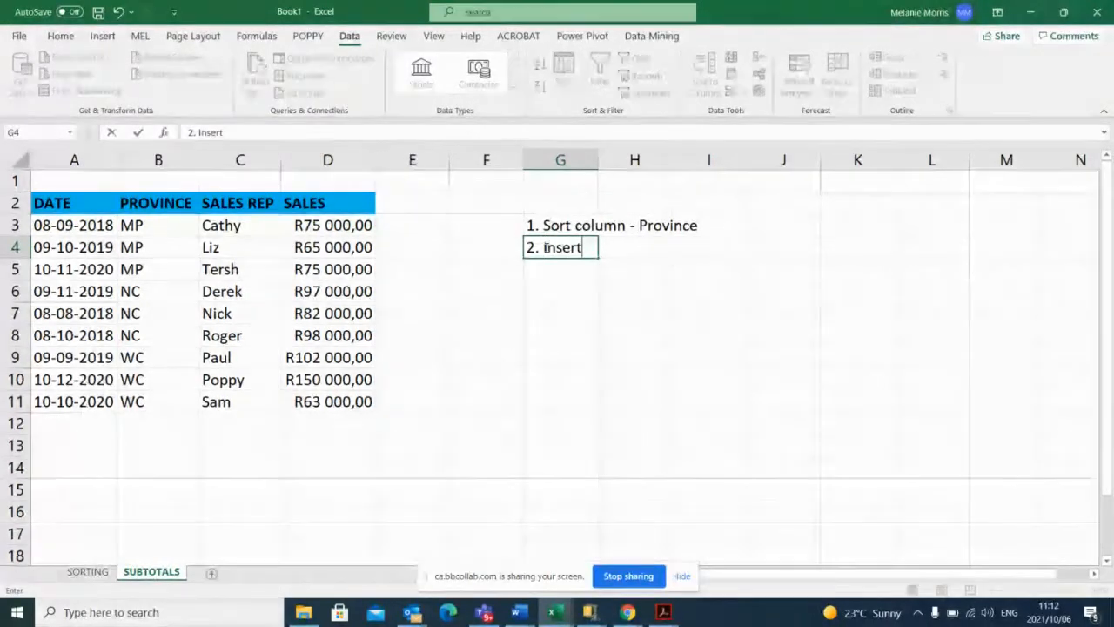
pyautogui.write(' Subt')
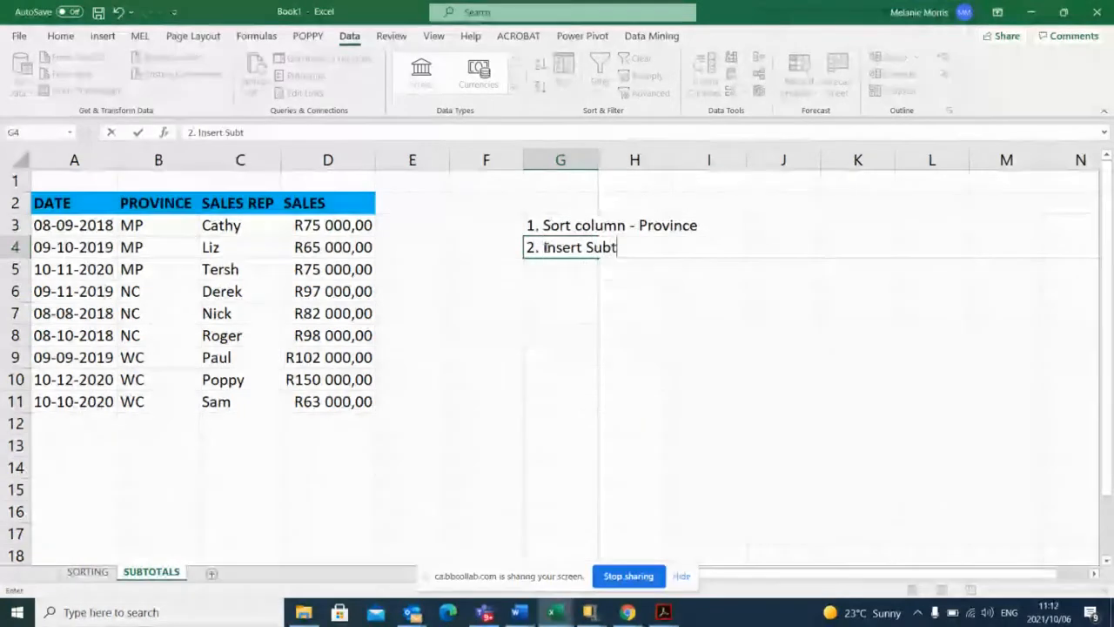
pyautogui.write('ota')
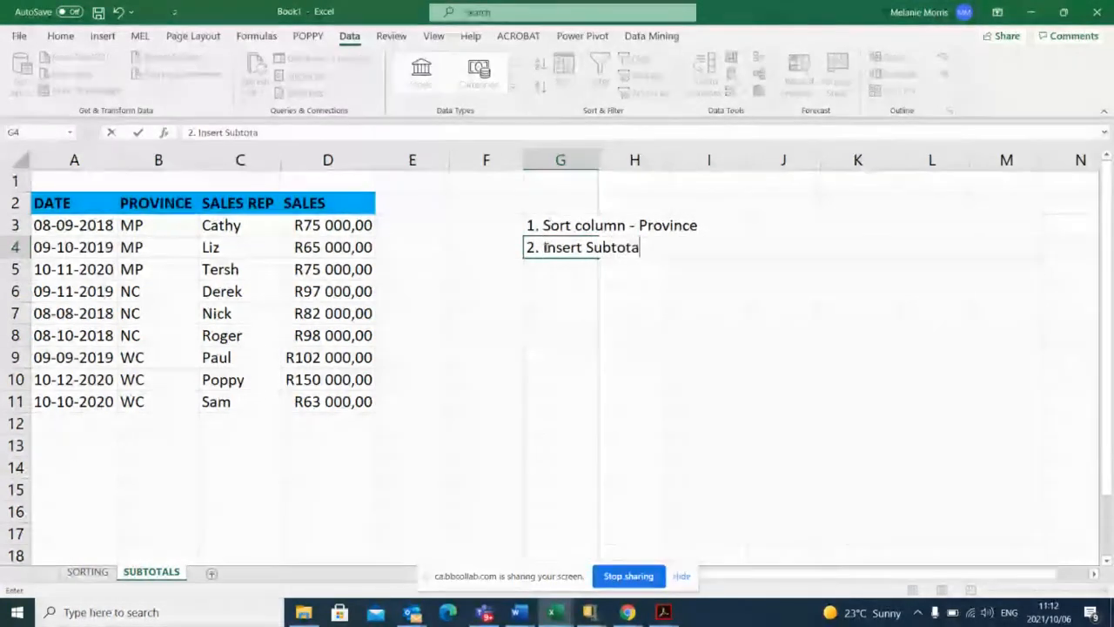
pyautogui.write('l')
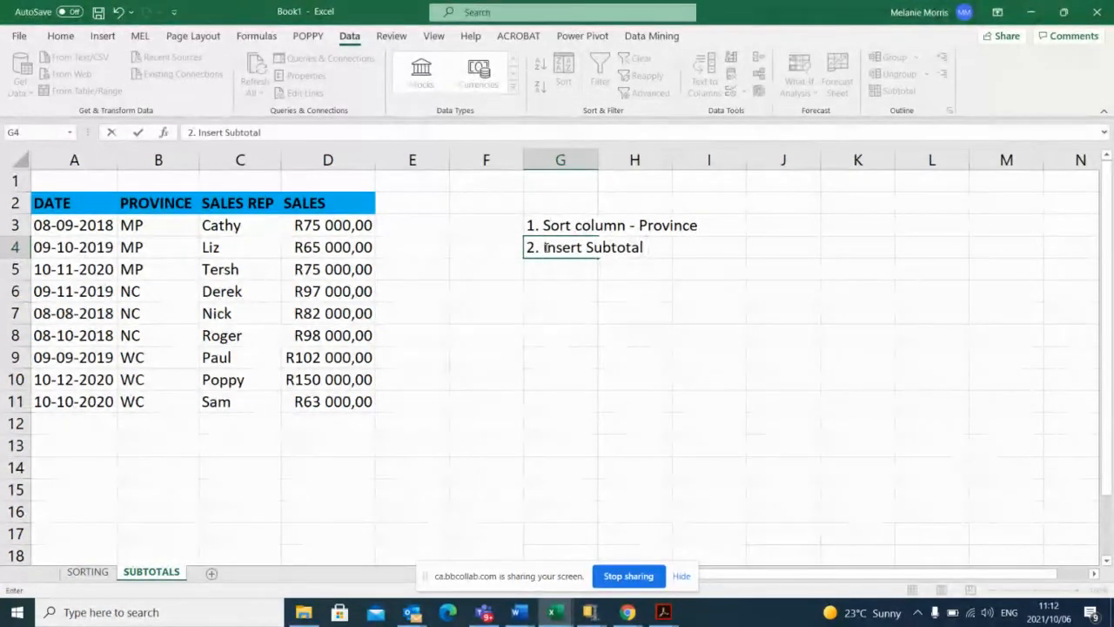
pyautogui.write(' Formu')
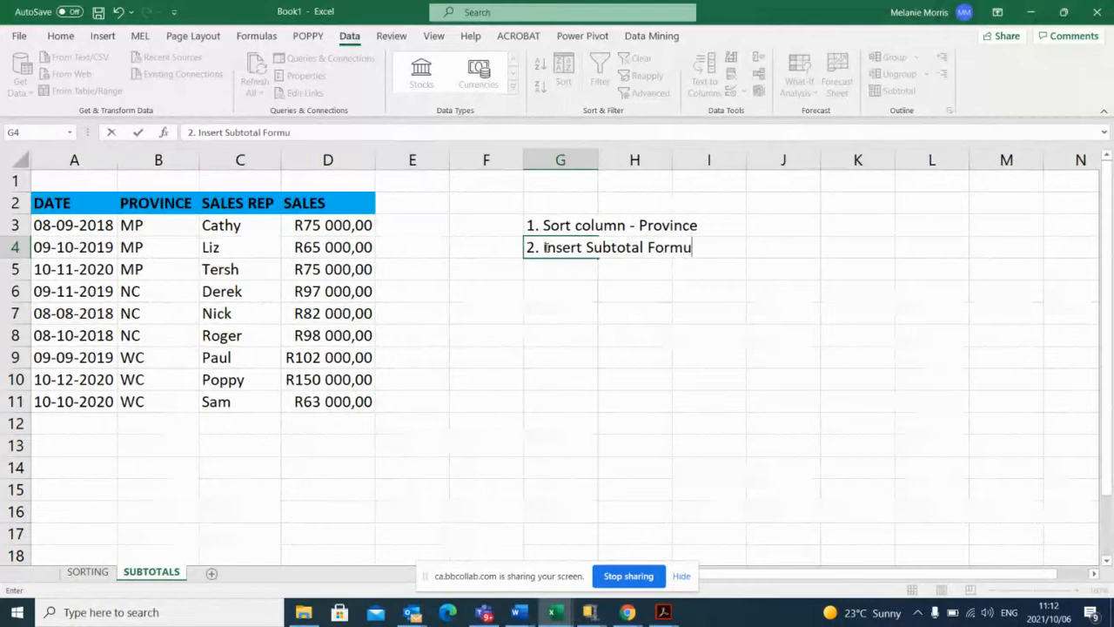
pyautogui.write('la')
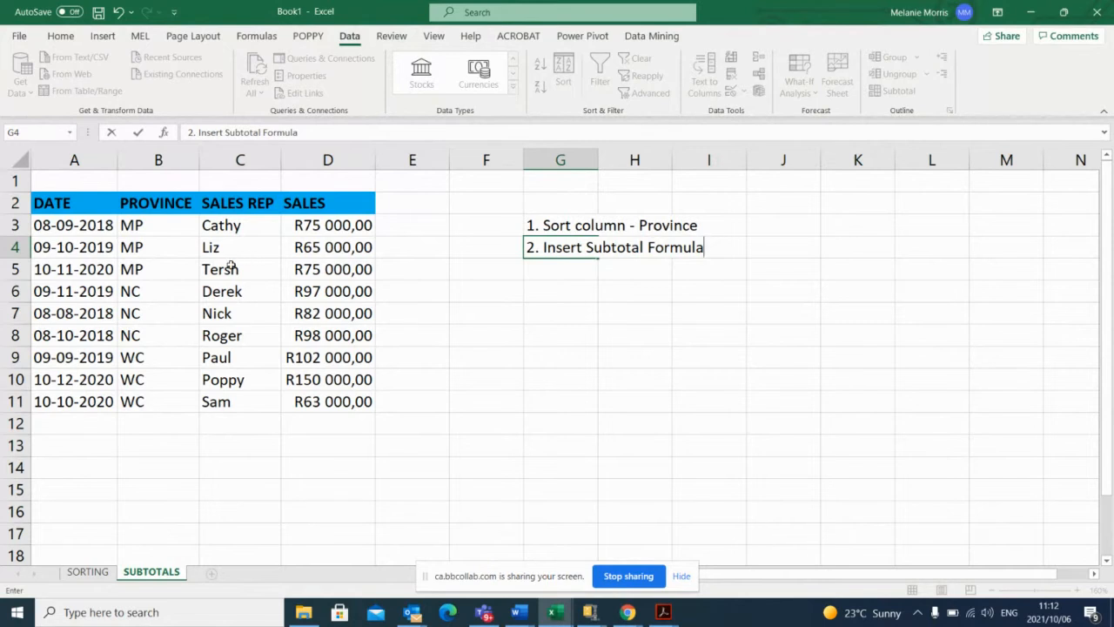
# Start a subtotal on the sales table from a PROVINCE cell and set it to calculate at each change in PROVINCE.
pyautogui.click(149, 245)
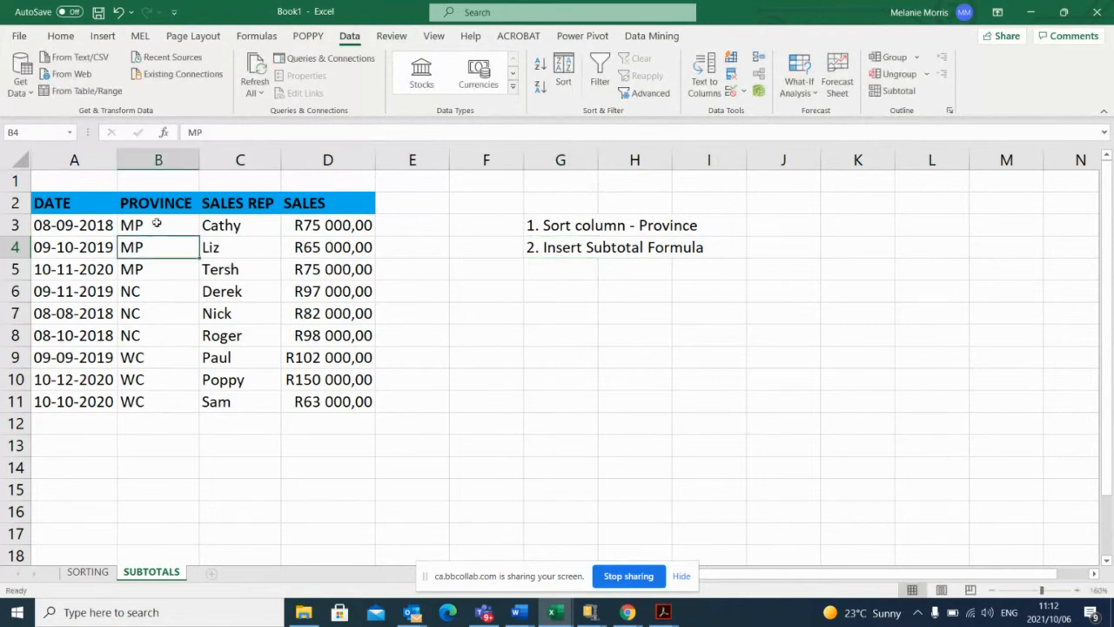
pyautogui.click(157, 223)
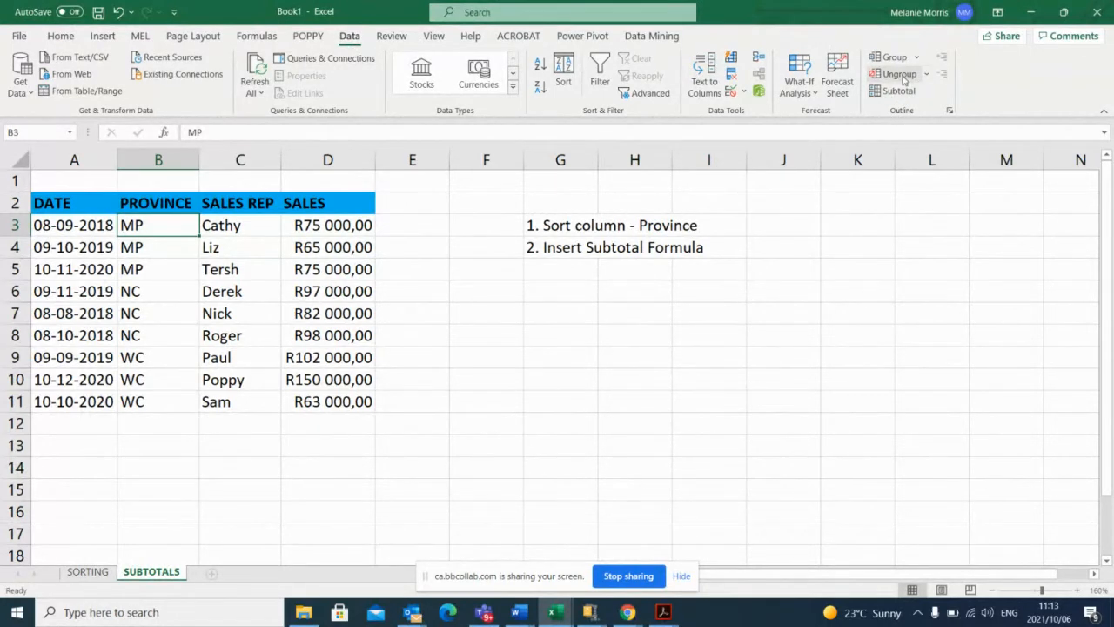
pyautogui.scroll(-1, 935, 113)
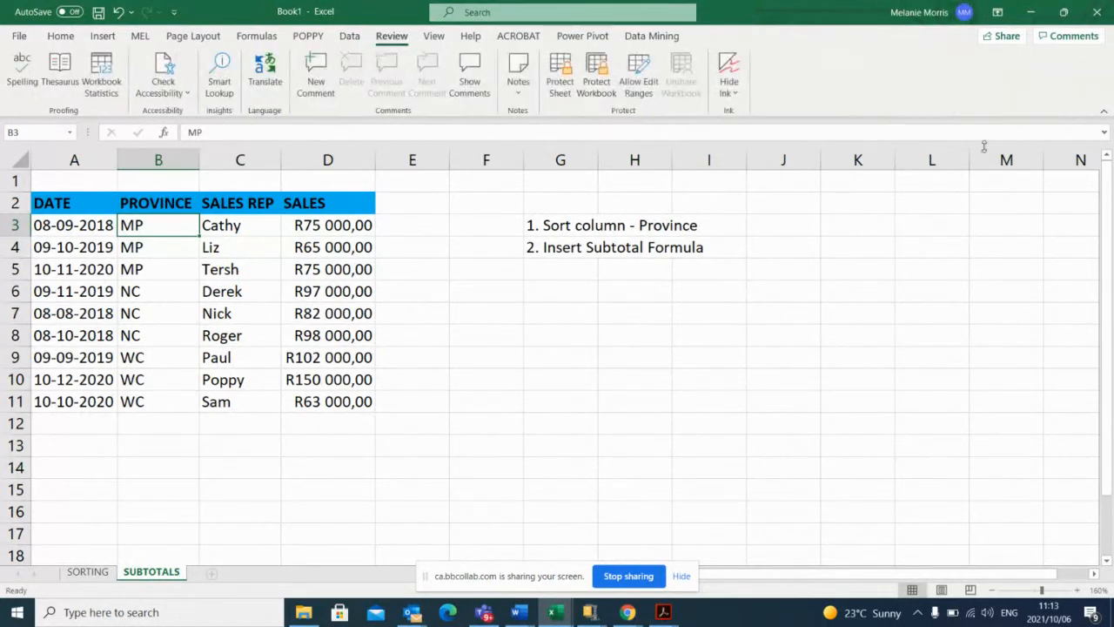
pyautogui.click(349, 36)
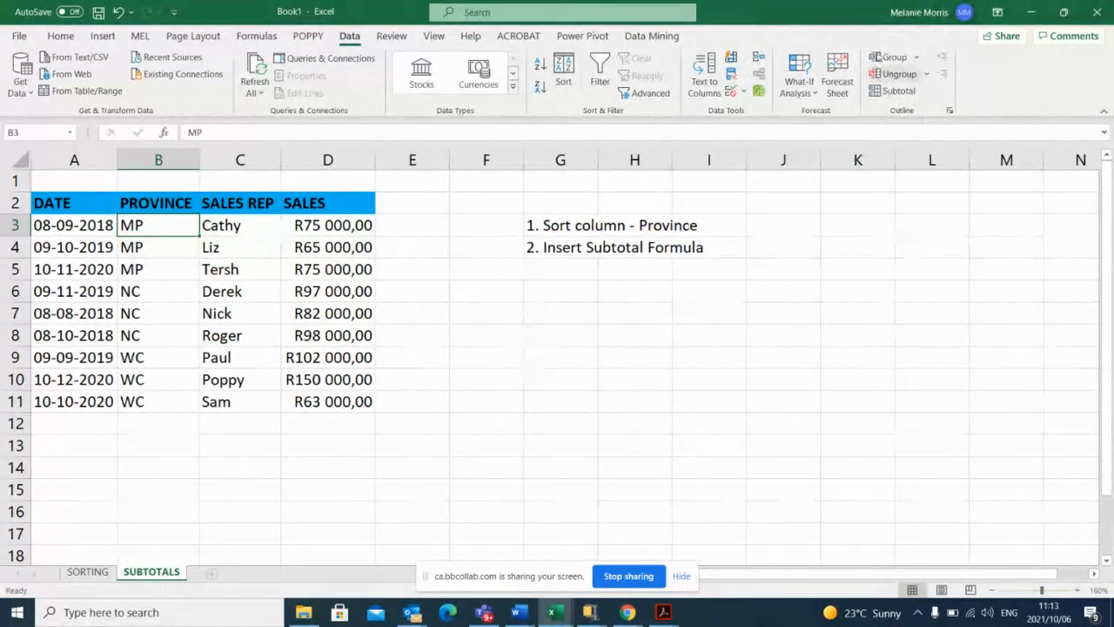
pyautogui.click(902, 94)
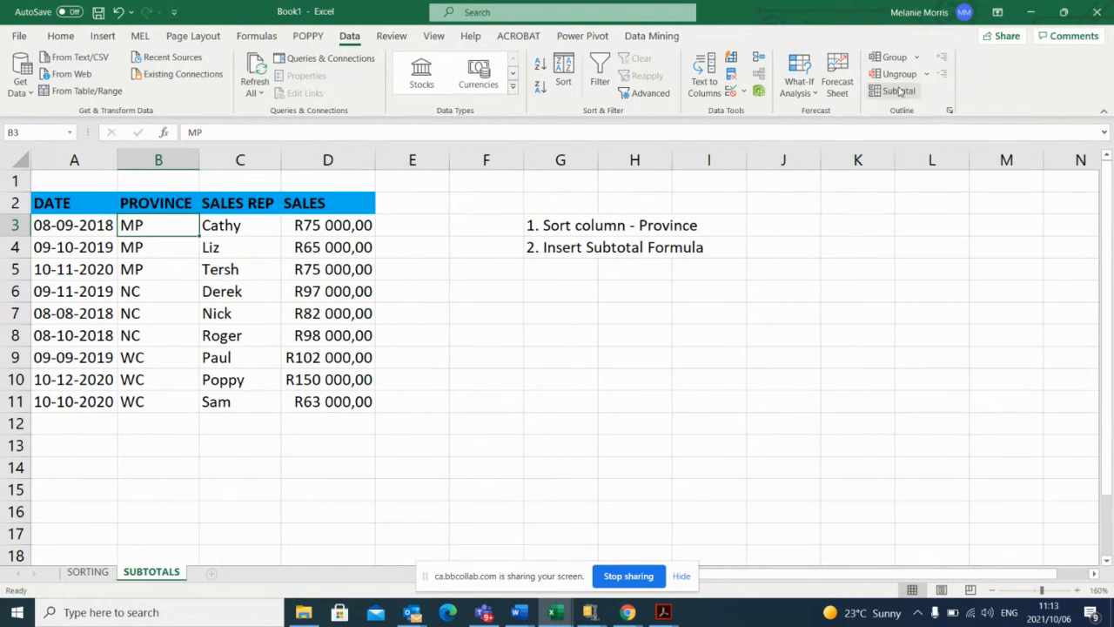
pyautogui.click(902, 94)
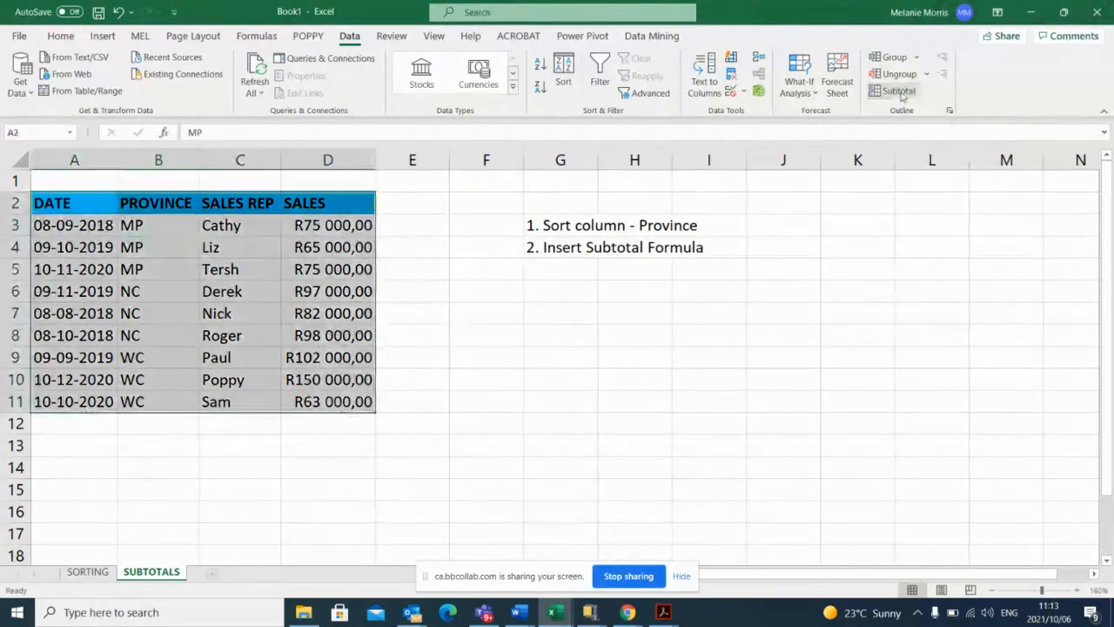
pyautogui.moveTo(394, 176); pyautogui.dragTo(557, 168)
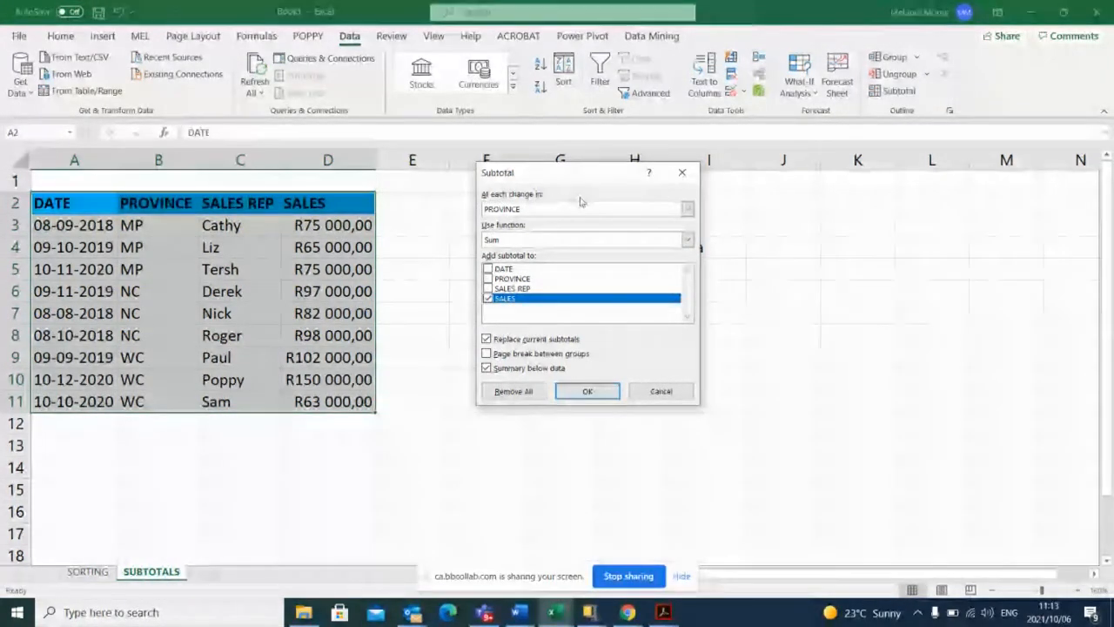
pyautogui.click(688, 209)
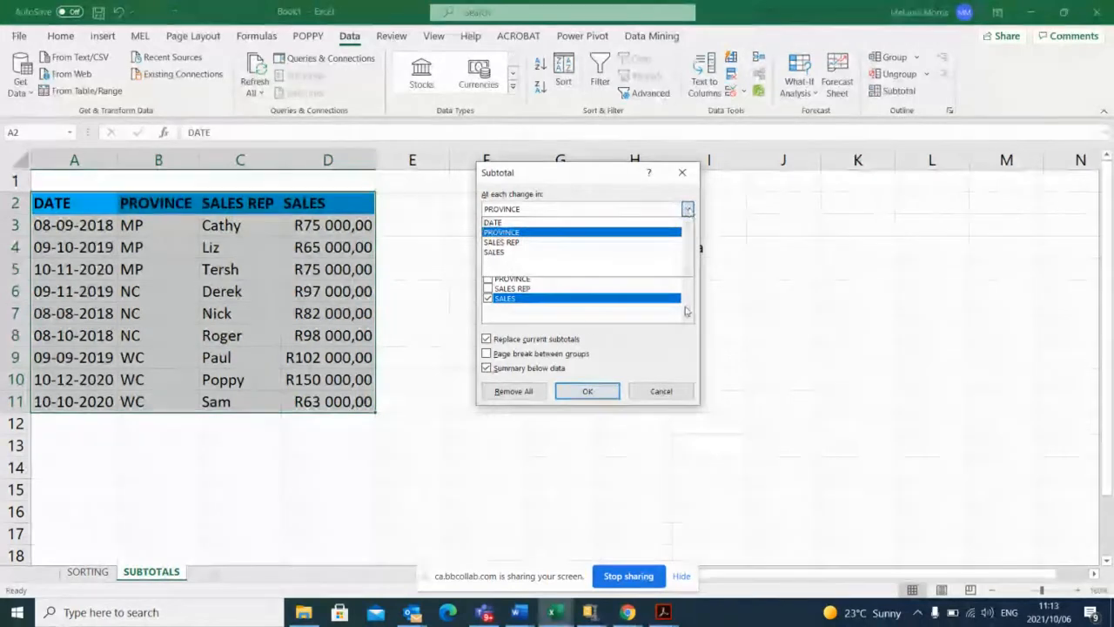
pyautogui.click(516, 233)
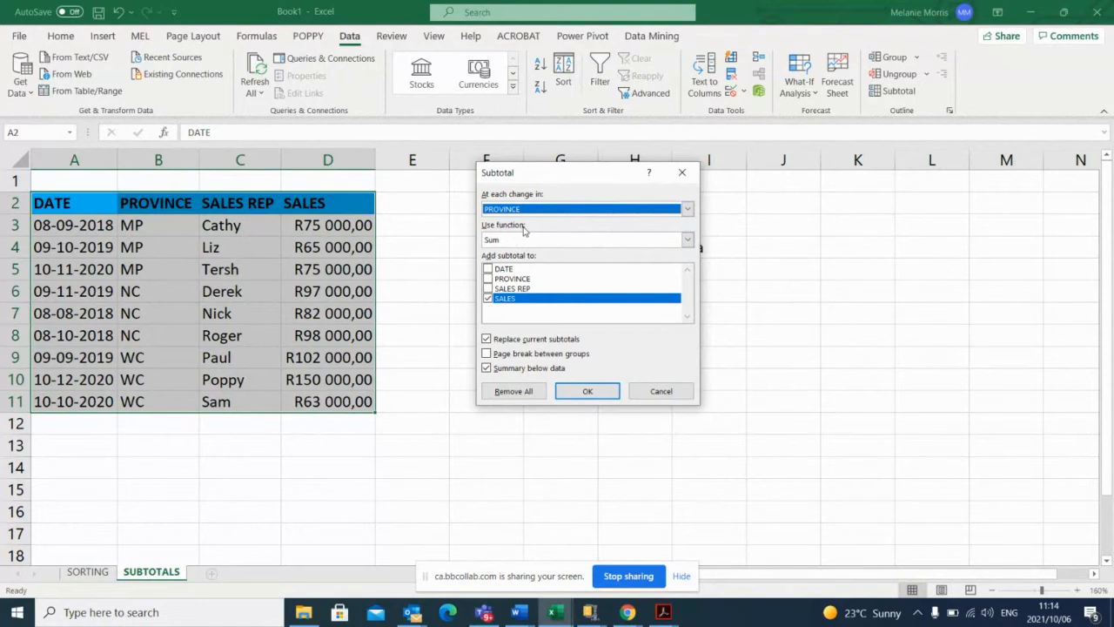
# Browse the available subtotal functions and choose Sum.
pyautogui.click(688, 241)
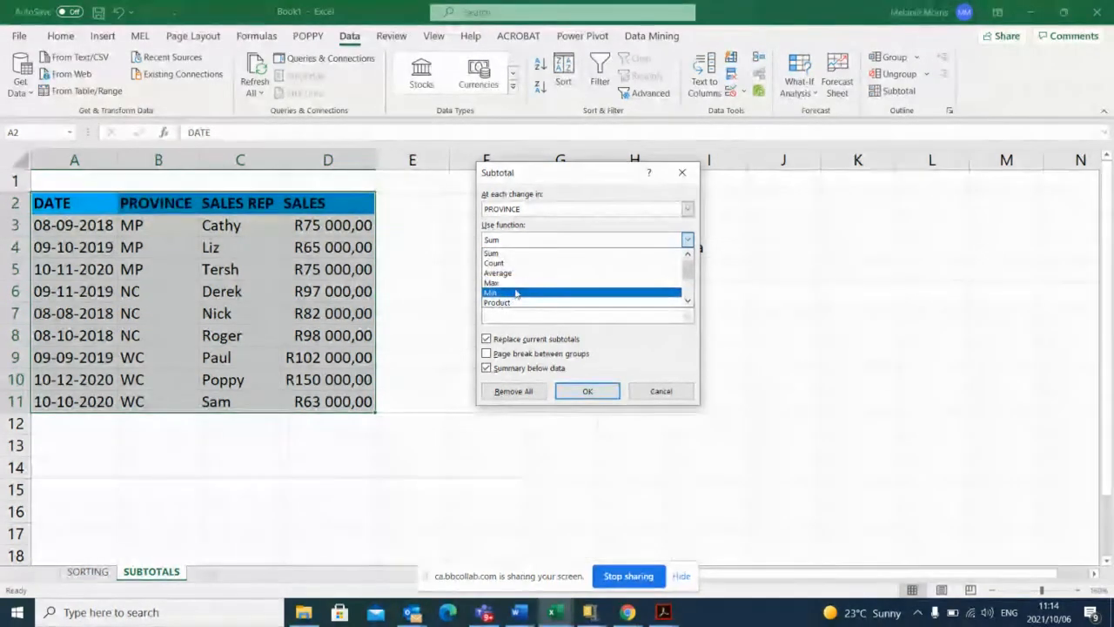
pyautogui.scroll(-2, 523, 293)
pyautogui.scroll(2, 541, 287)
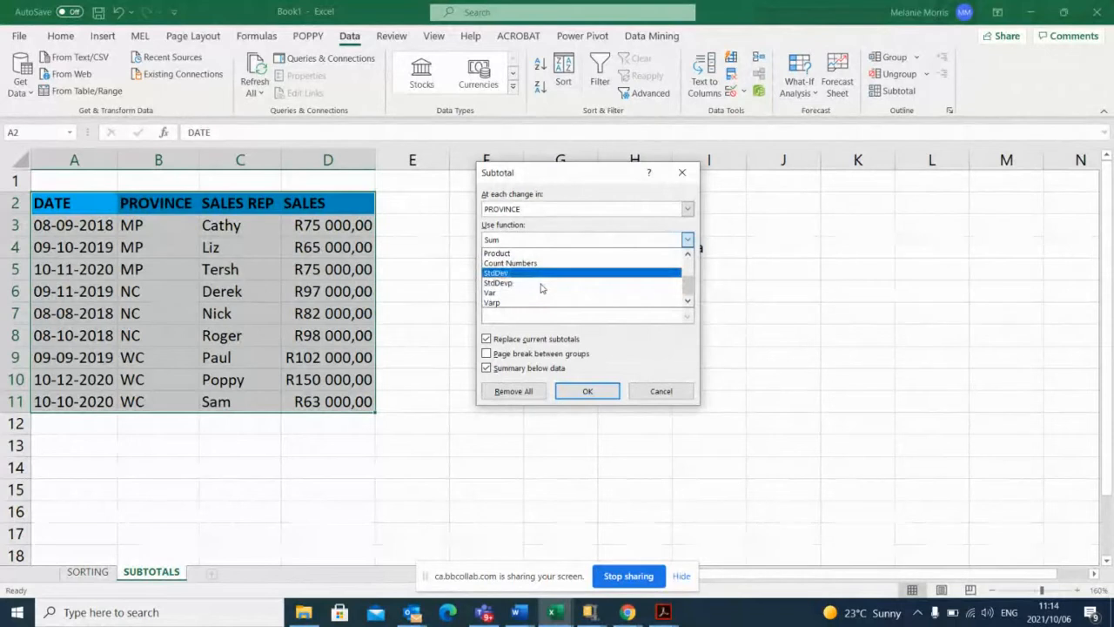
pyautogui.scroll(2, 540, 278)
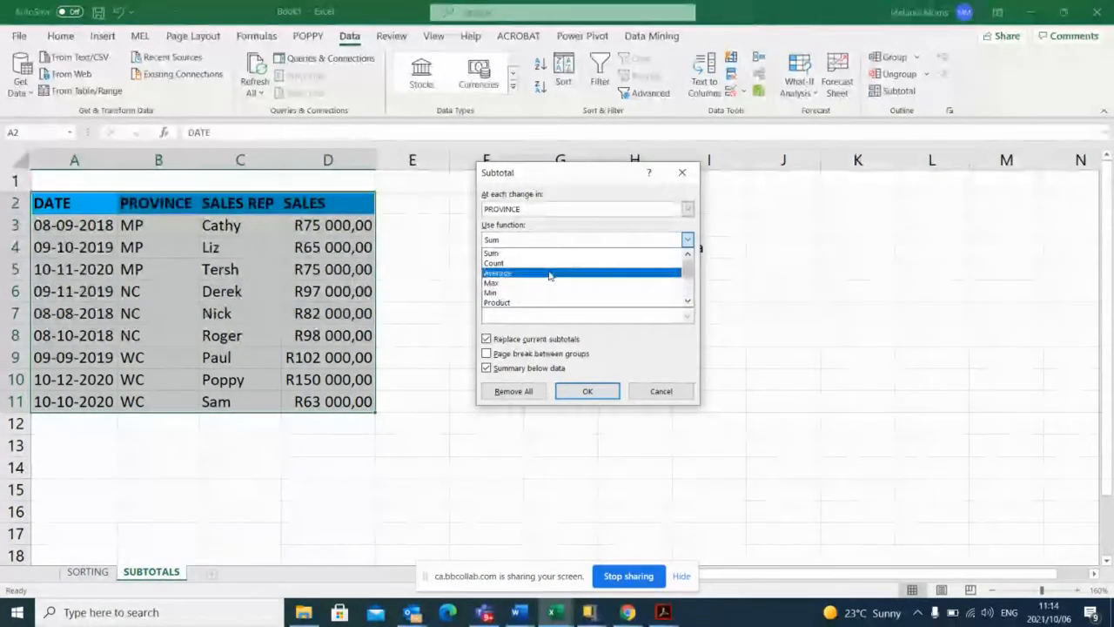
pyautogui.click(510, 253)
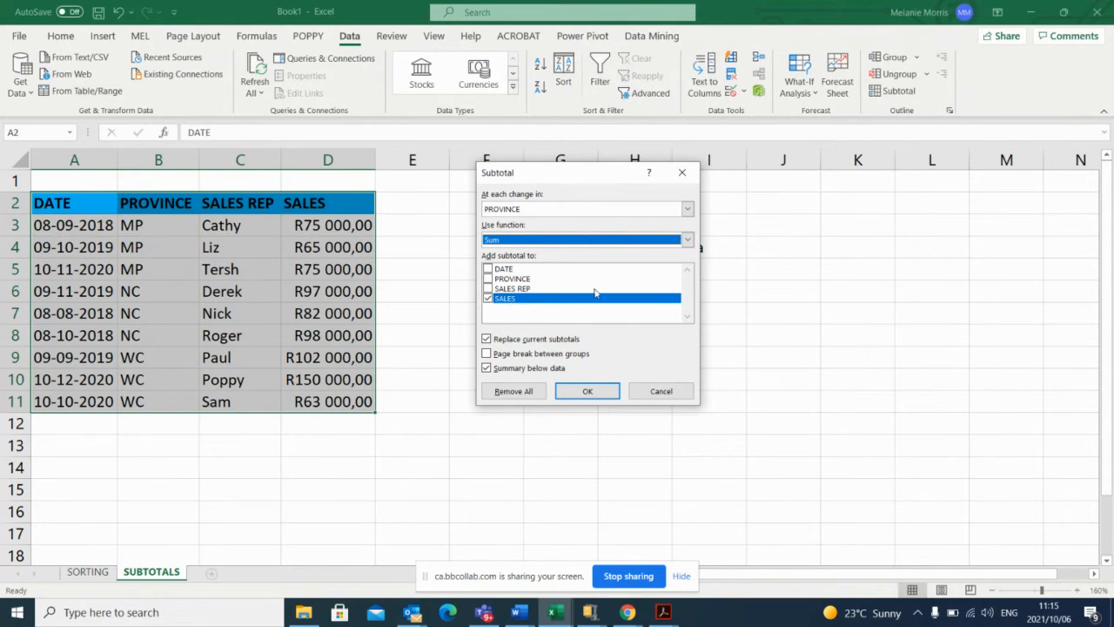
# Check the online session's chat, return to the workbook and apply the subtotals to the SALES column.
pyautogui.click(627, 612)
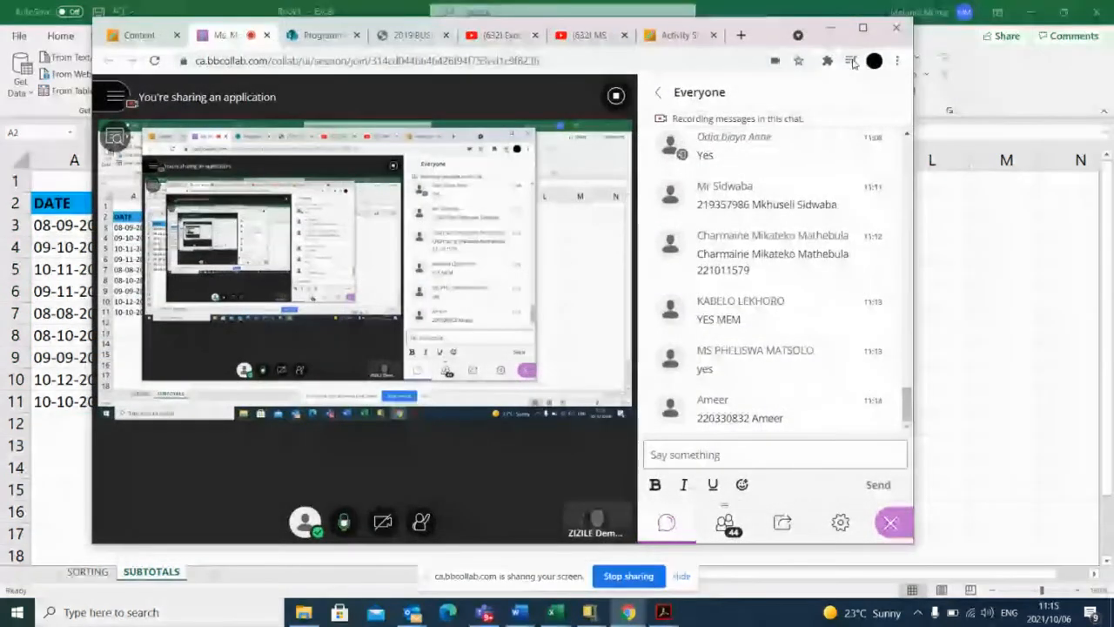
pyautogui.click(831, 27)
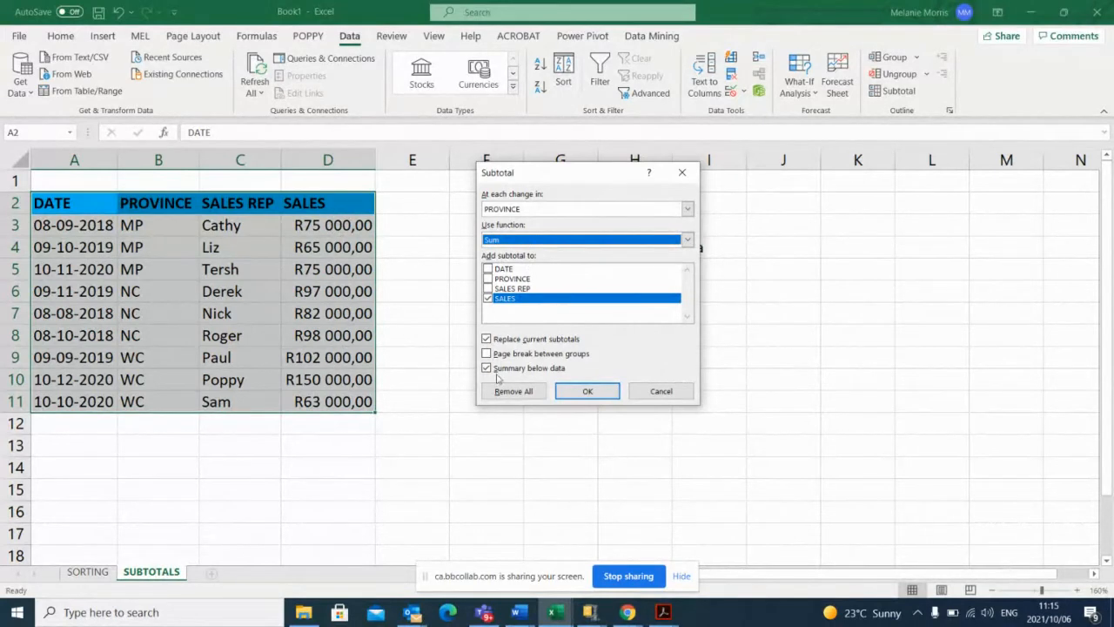
pyautogui.click(587, 391)
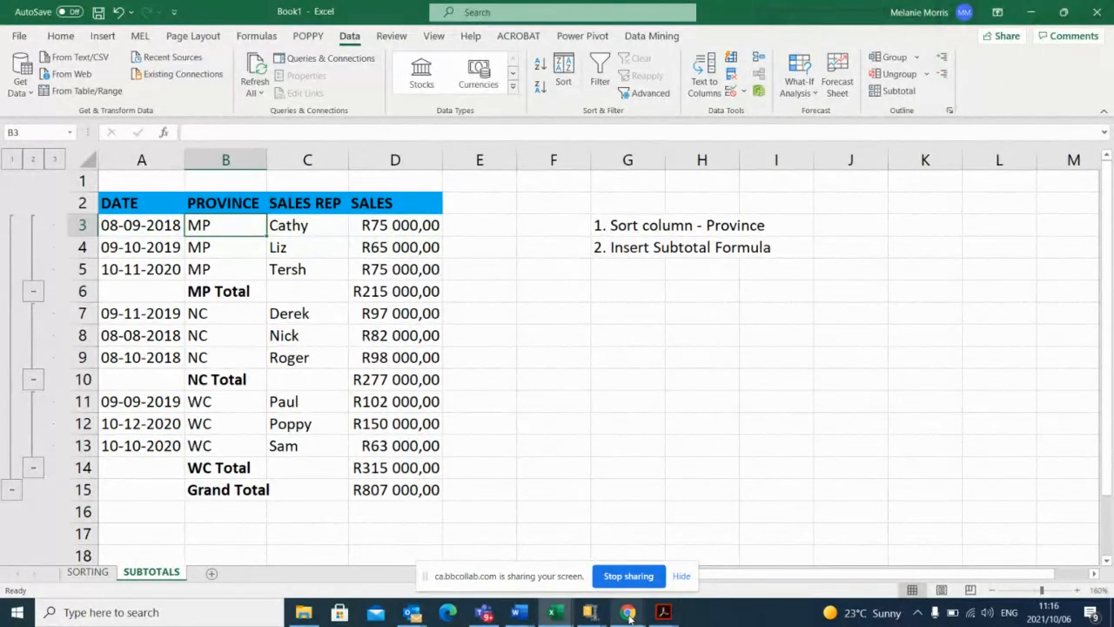
# Read the participants' replies in the online session's chat and return to the Excel workbook.
pyautogui.moveTo(628, 615)
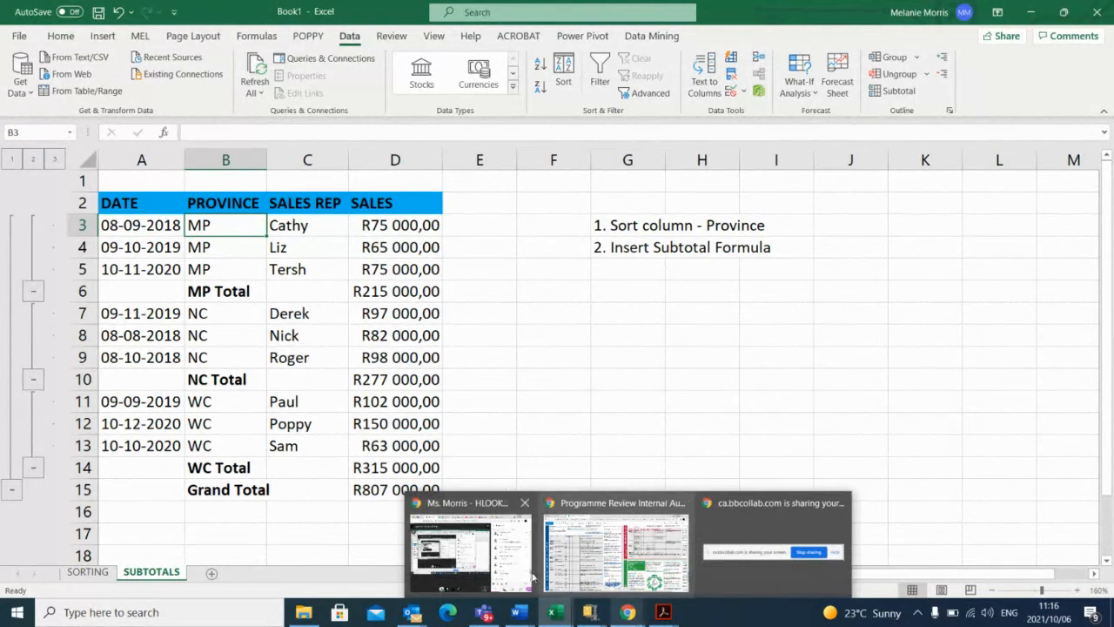
pyautogui.click(470, 552)
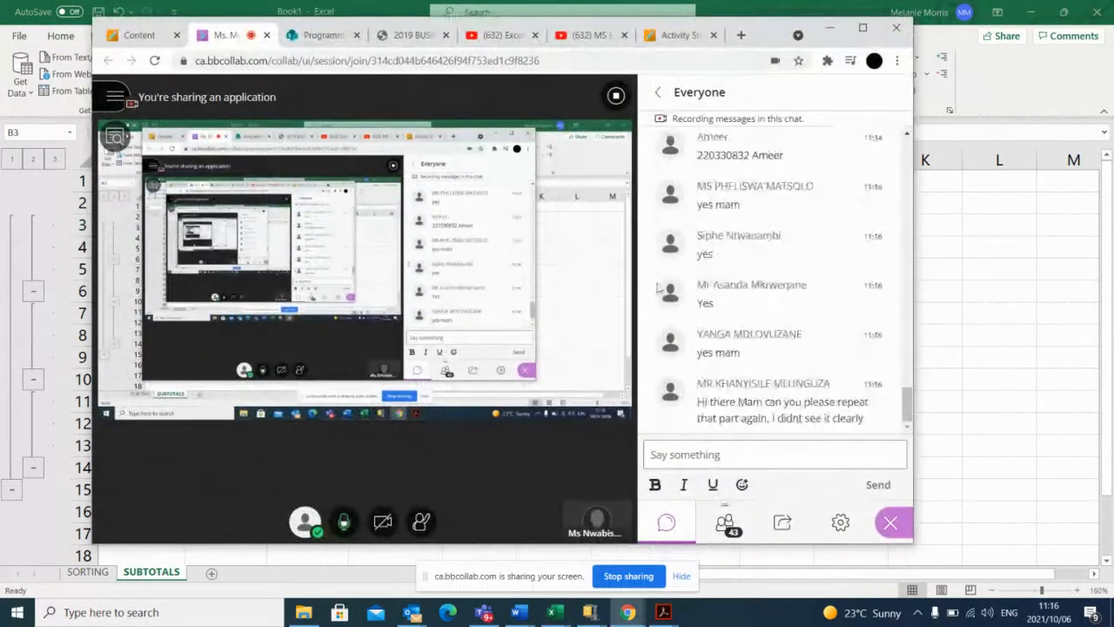
pyautogui.click(832, 27)
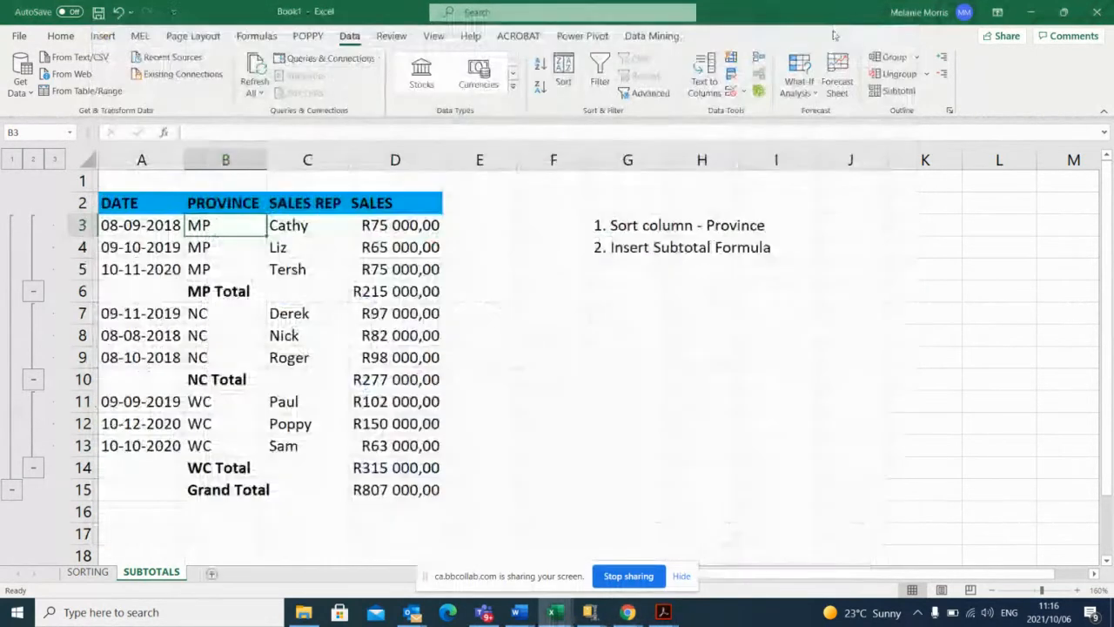
pyautogui.moveTo(626, 613)
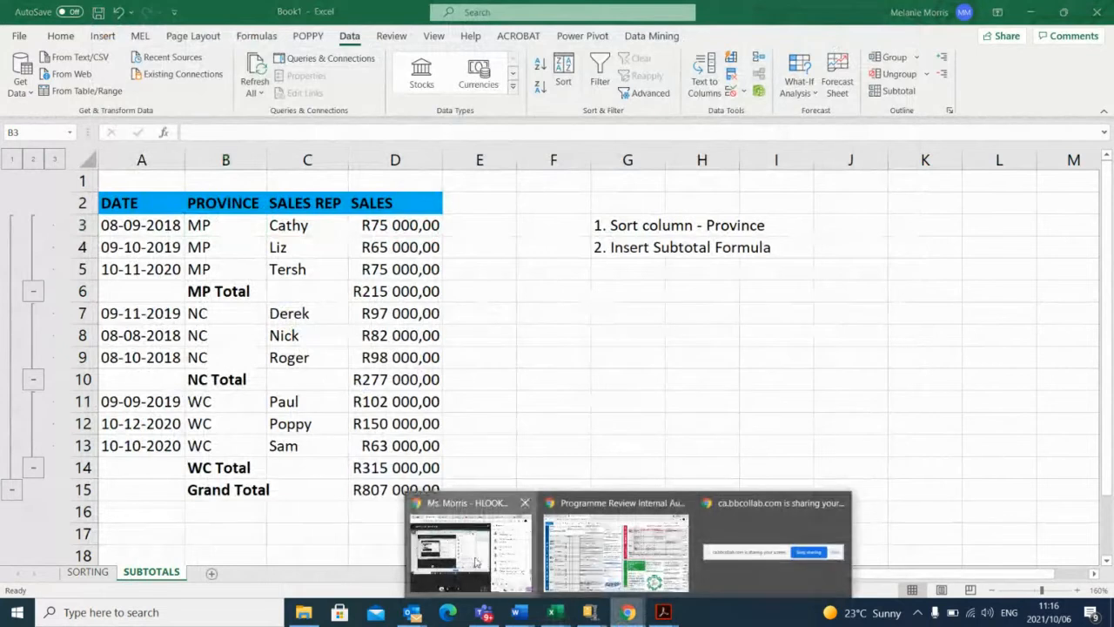
pyautogui.click(488, 579)
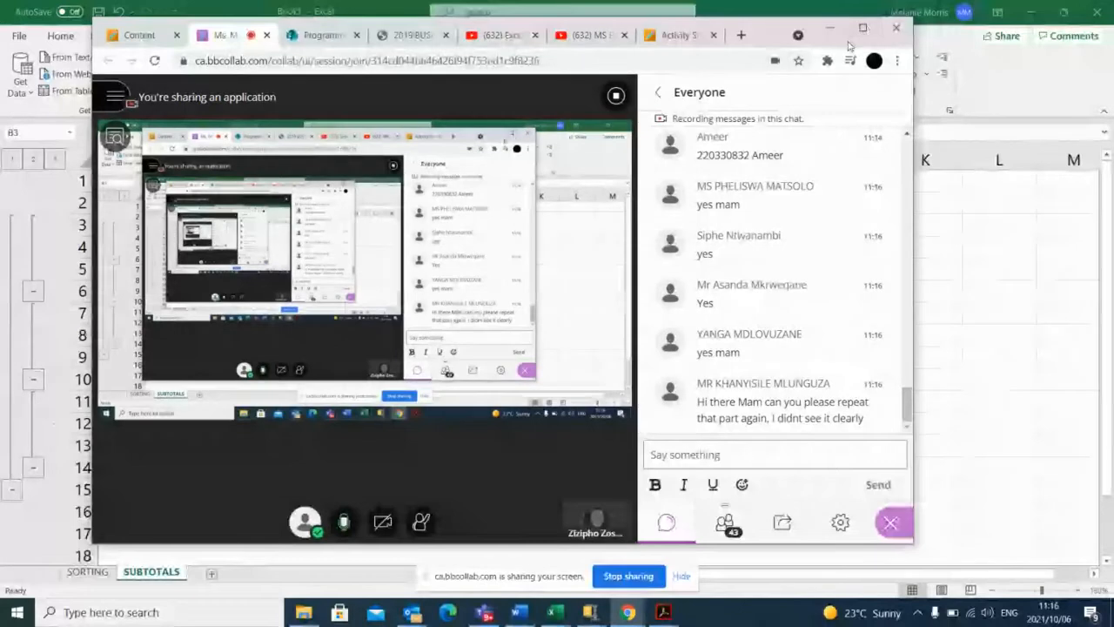
pyautogui.click(832, 27)
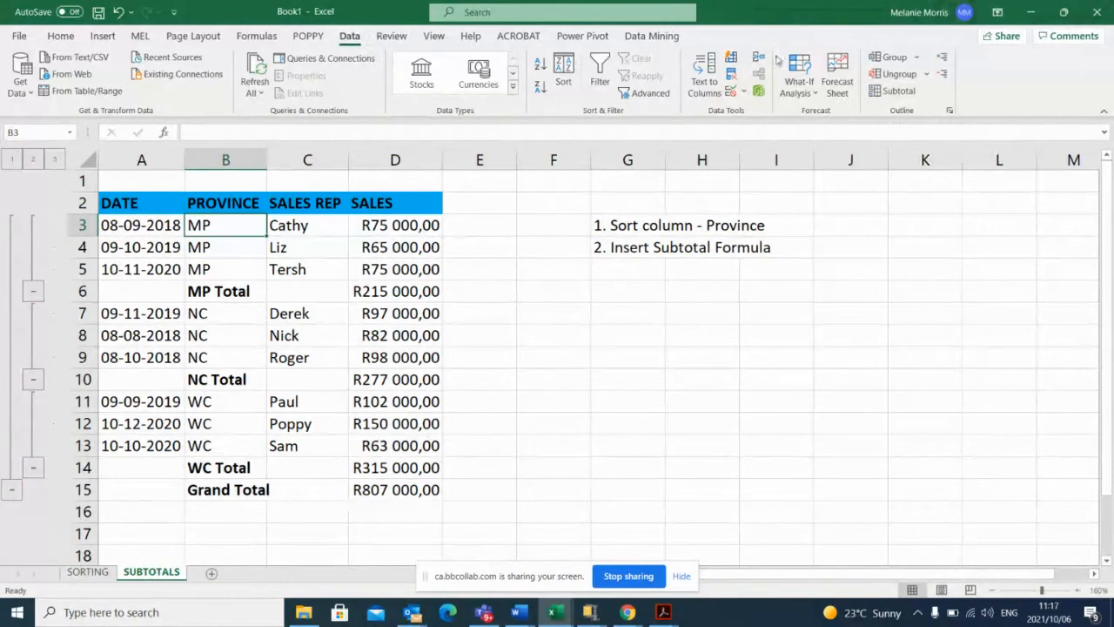
# Remove all subtotals from the sales table and sort it by the PROVINCE column from Z to A.
pyautogui.click(897, 91)
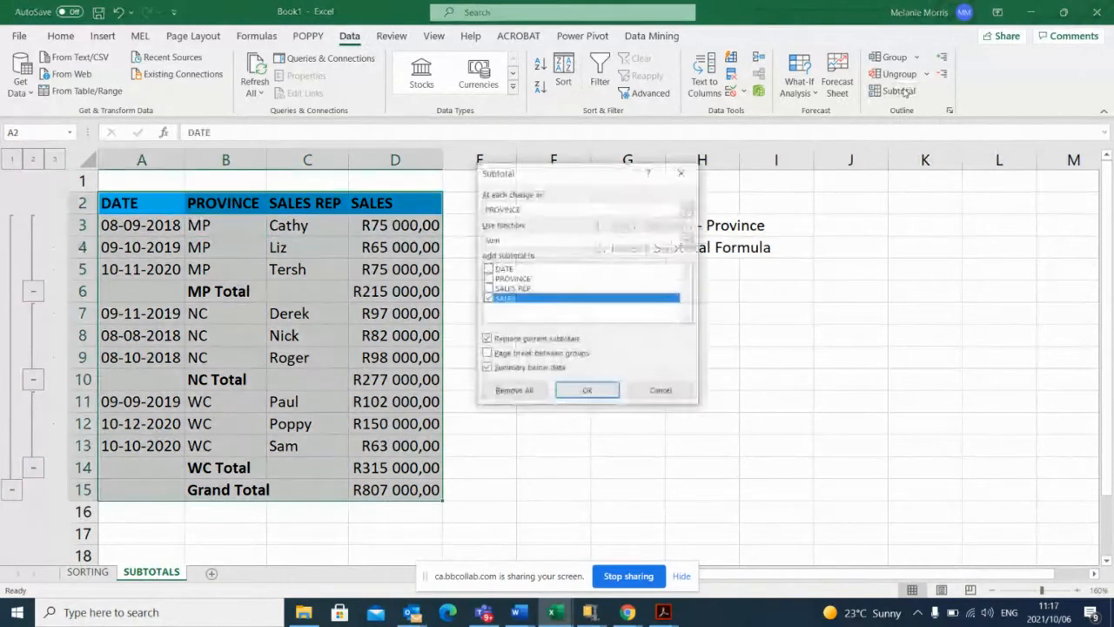
pyautogui.click(512, 390)
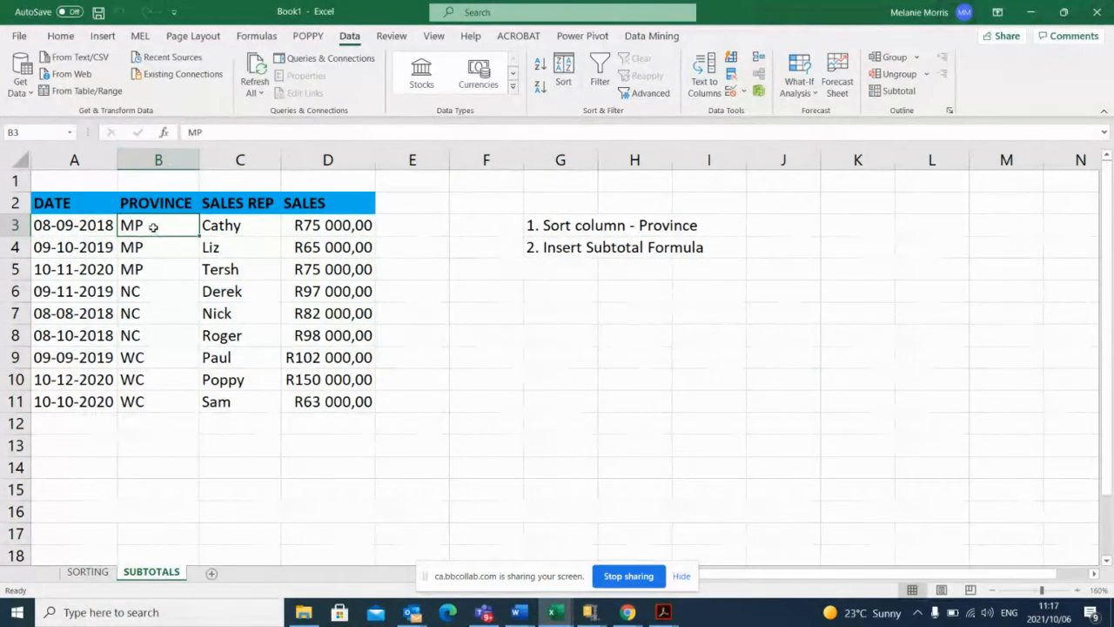
pyautogui.click(539, 66)
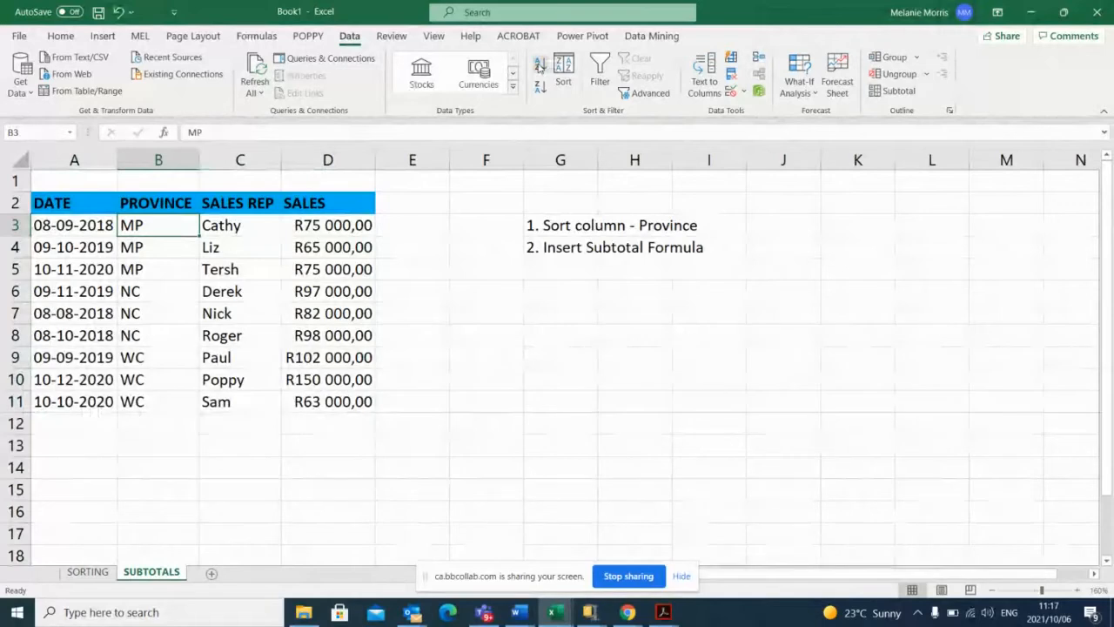
pyautogui.click(540, 88)
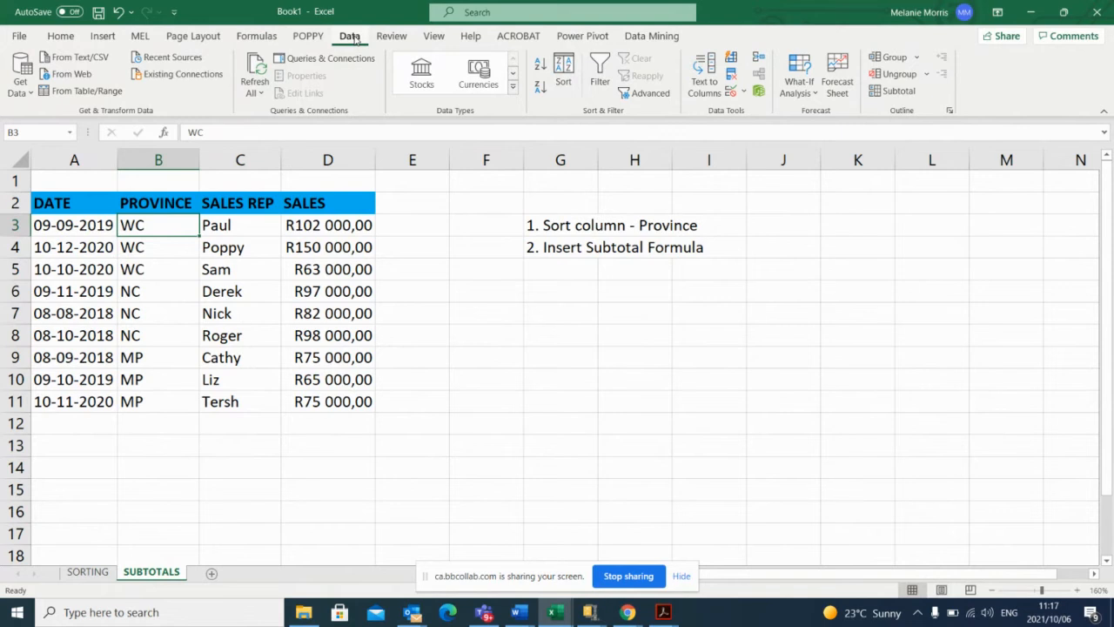
# Insert subtotals at each change in PROVINCE using the Sum function on SALES, with the summary below the data.
pyautogui.click(911, 94)
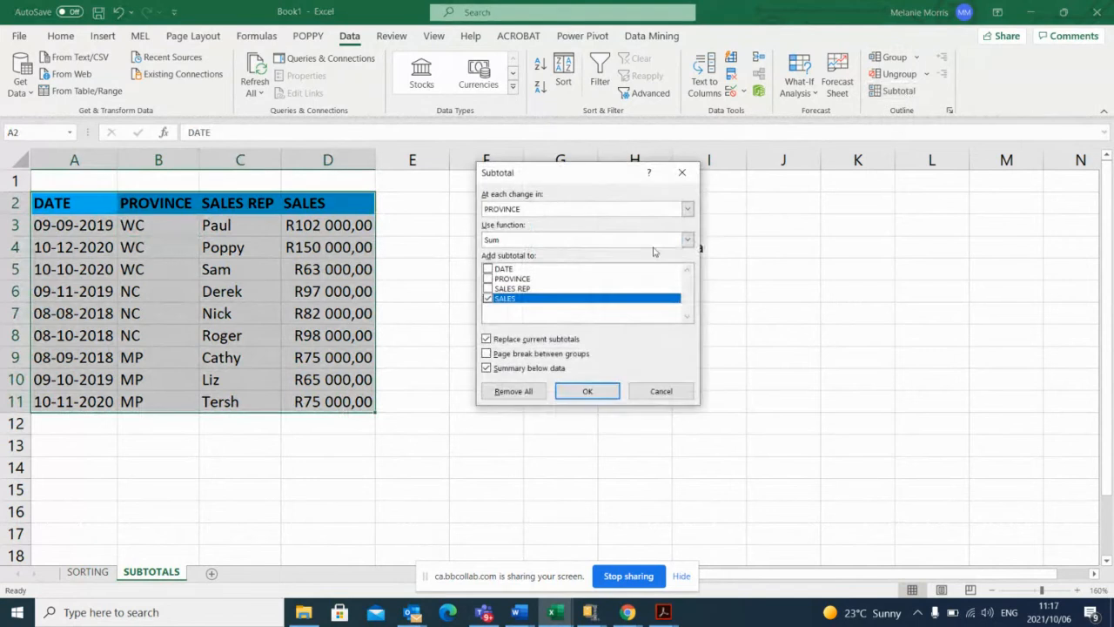
pyautogui.moveTo(558, 177); pyautogui.dragTo(556, 155)
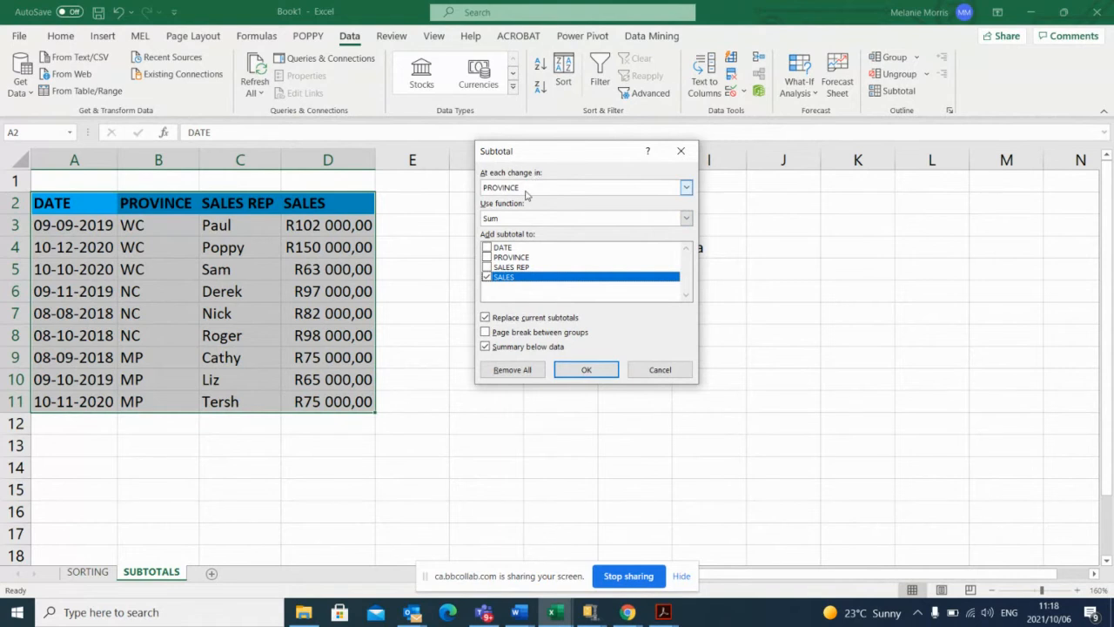
pyautogui.click(686, 189)
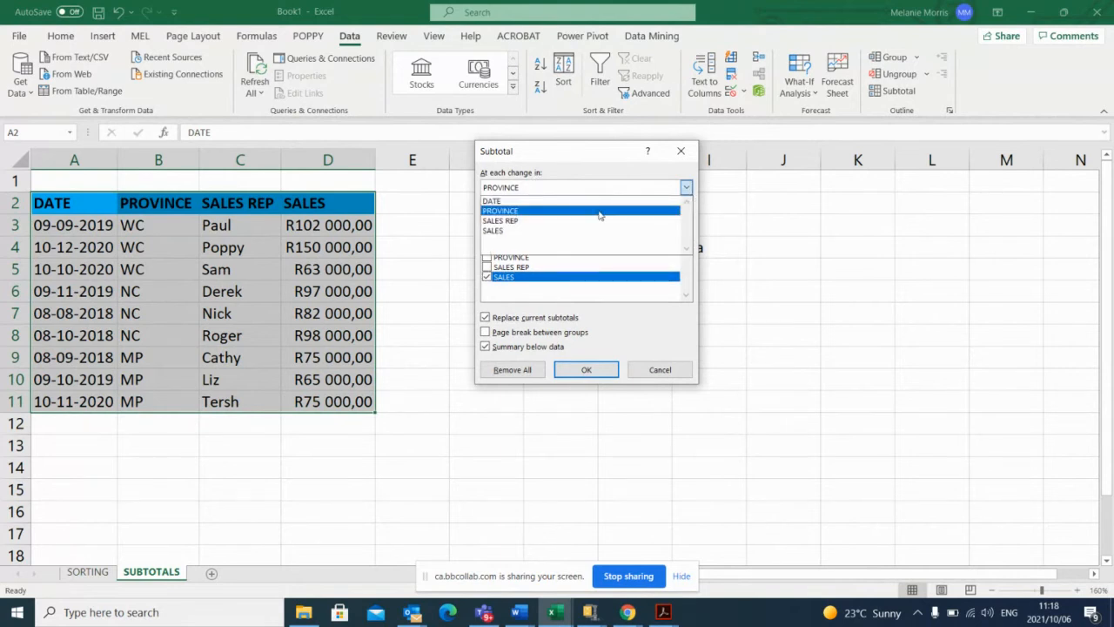
pyautogui.click(526, 211)
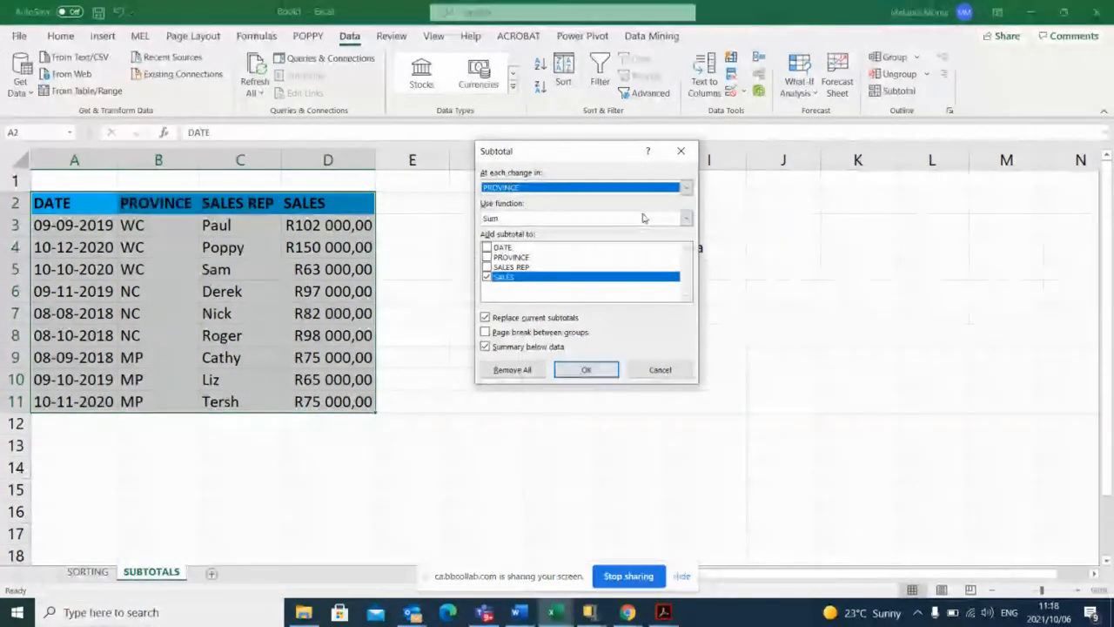
pyautogui.click(687, 219)
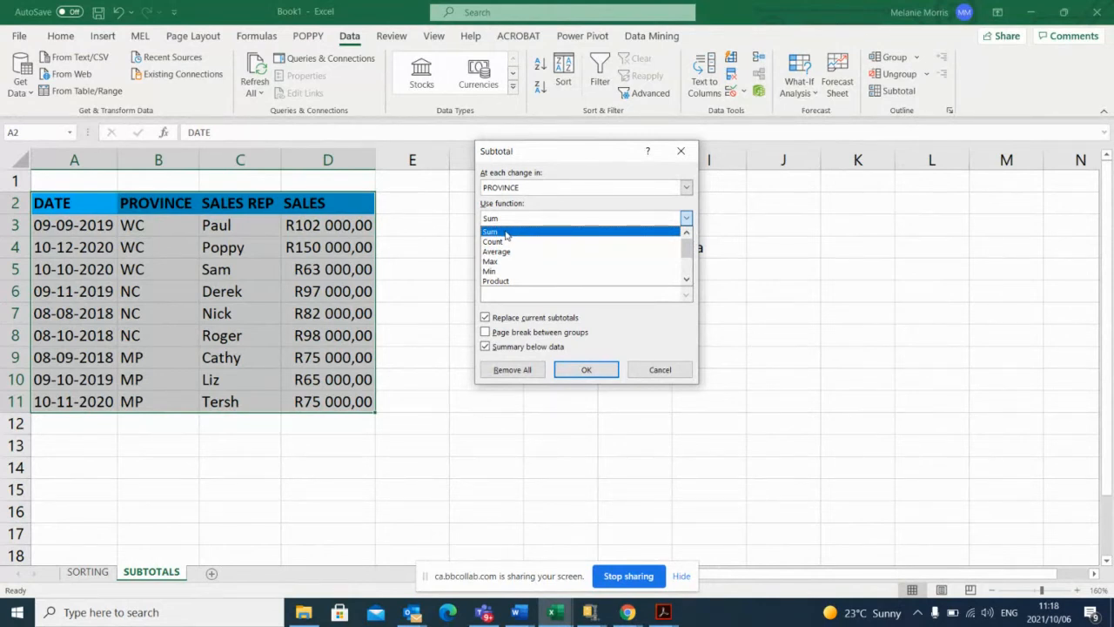
pyautogui.click(505, 233)
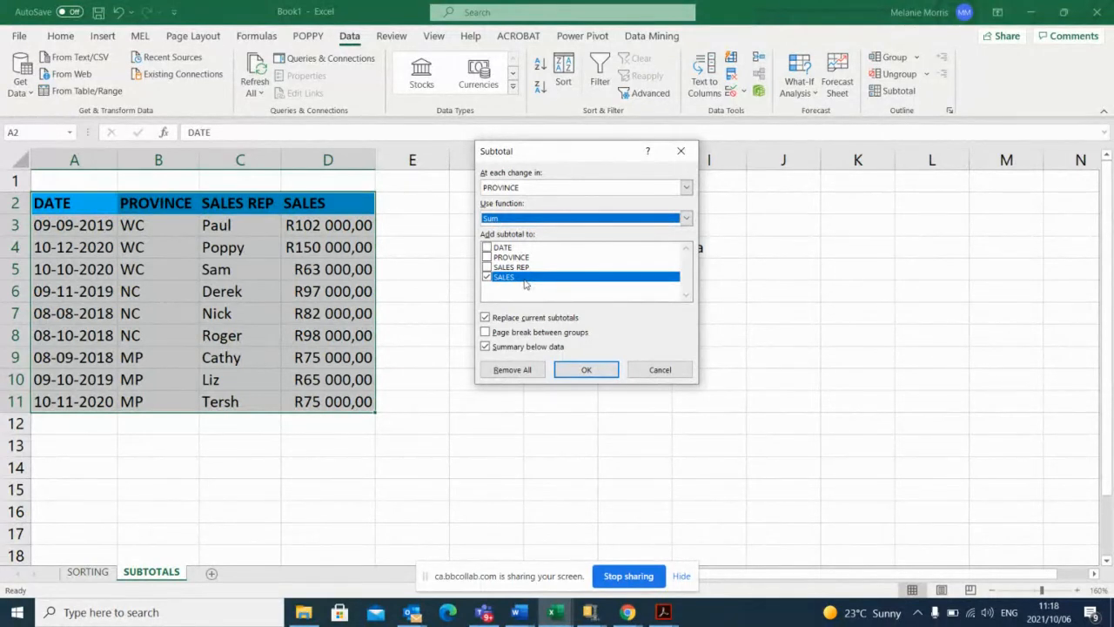
pyautogui.click(587, 370)
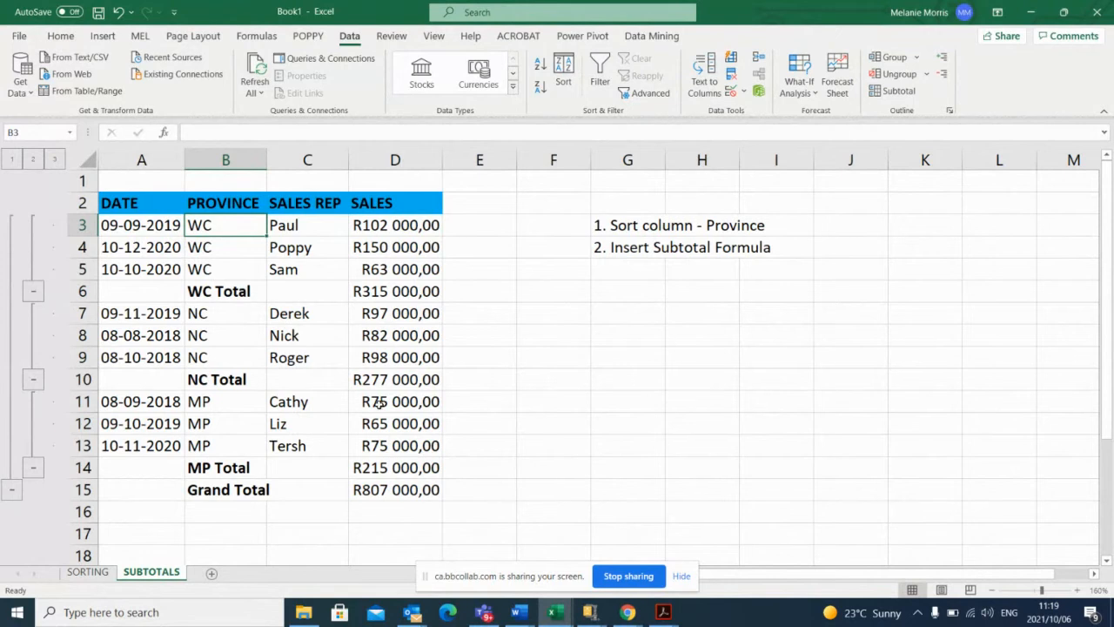
# Collapse the outline to level 2 for the province totals and further to level 1 for only the grand total.
pyautogui.click(33, 160)
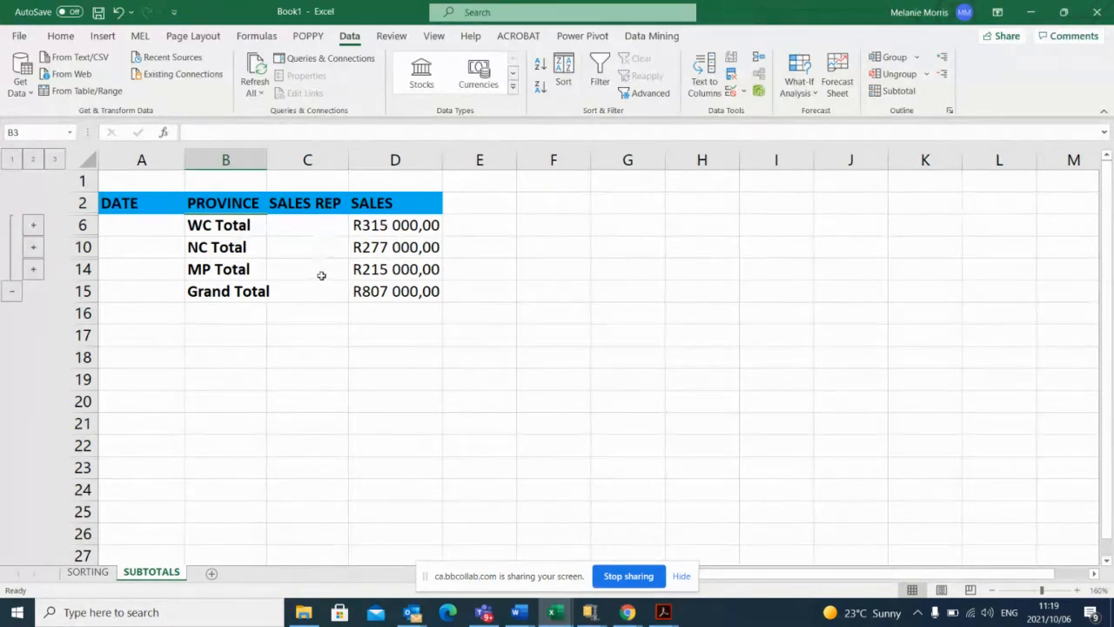
pyautogui.click(12, 159)
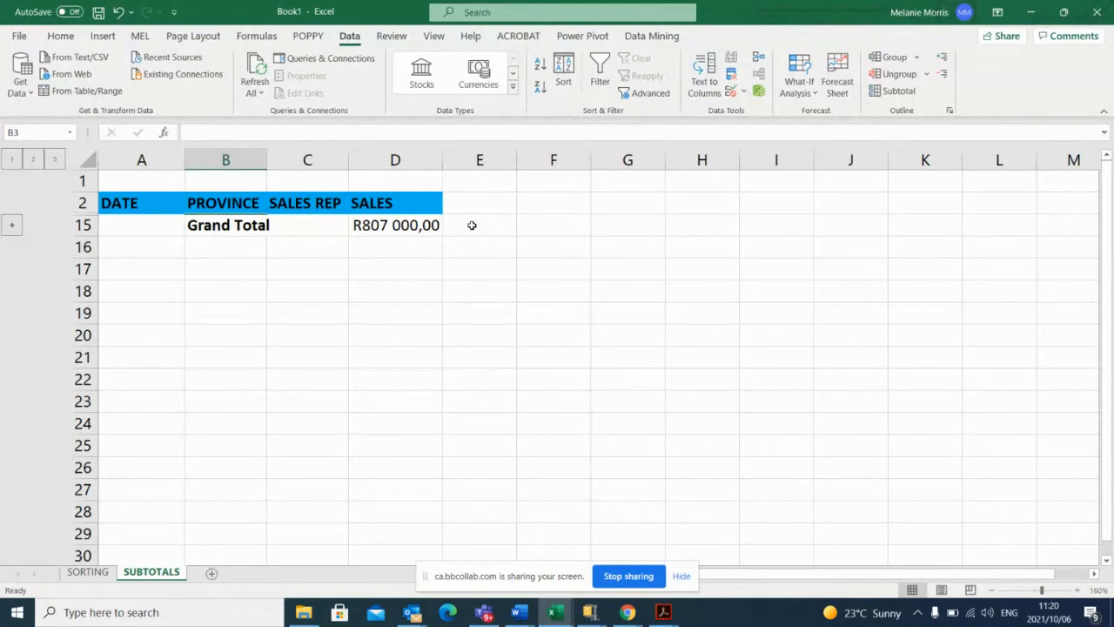
# Expand the outline through level 2 to level 3, and remove all subtotals from the sales table.
pyautogui.click(33, 160)
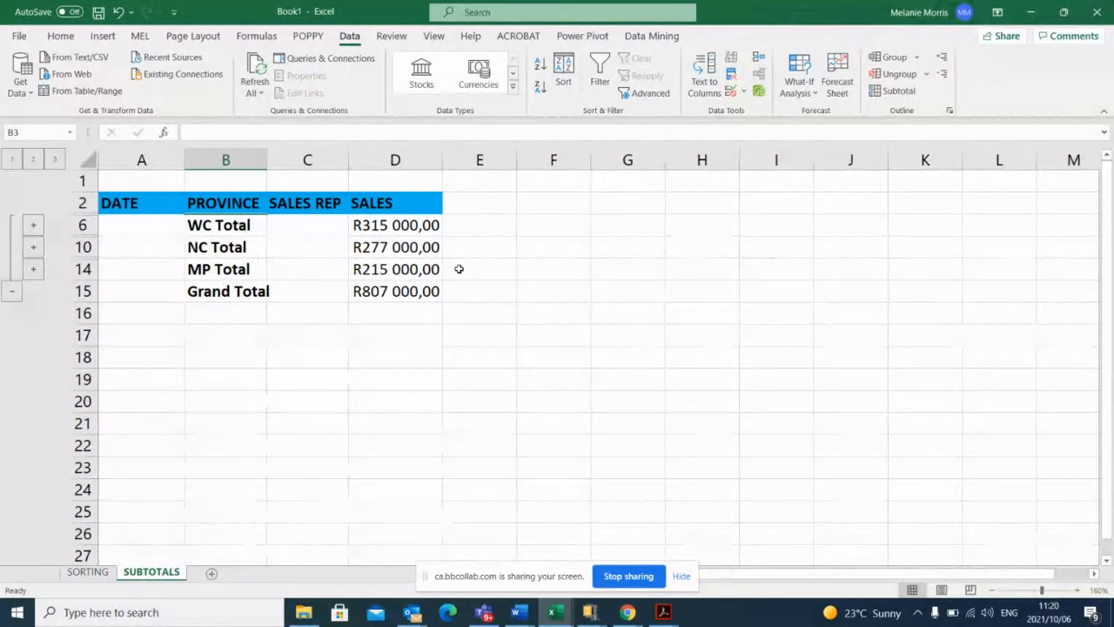
pyautogui.click(54, 160)
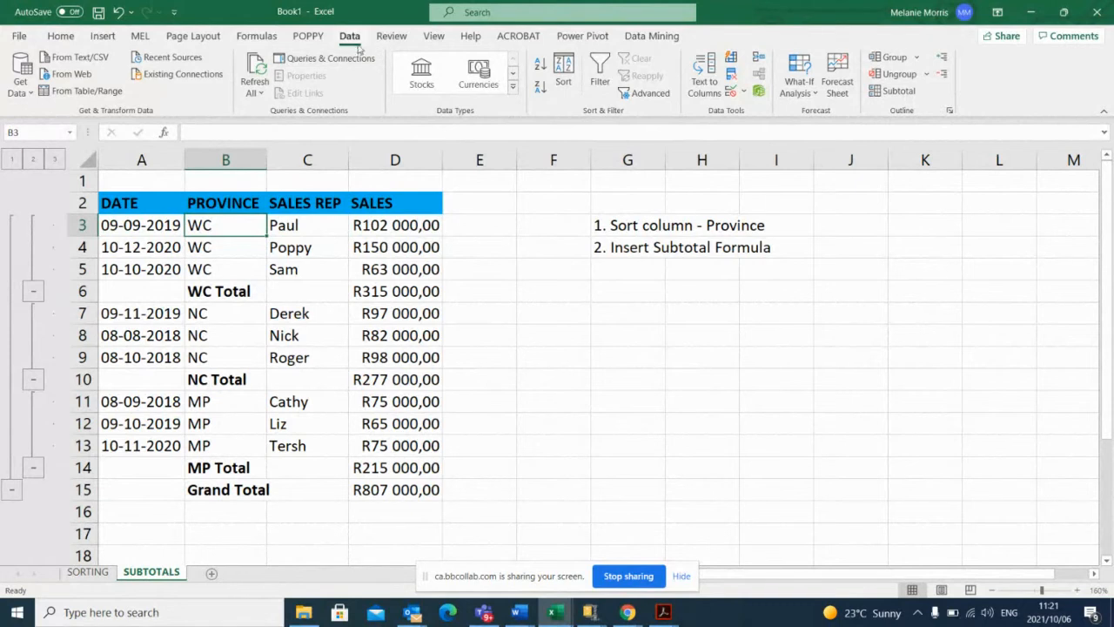
pyautogui.click(897, 90)
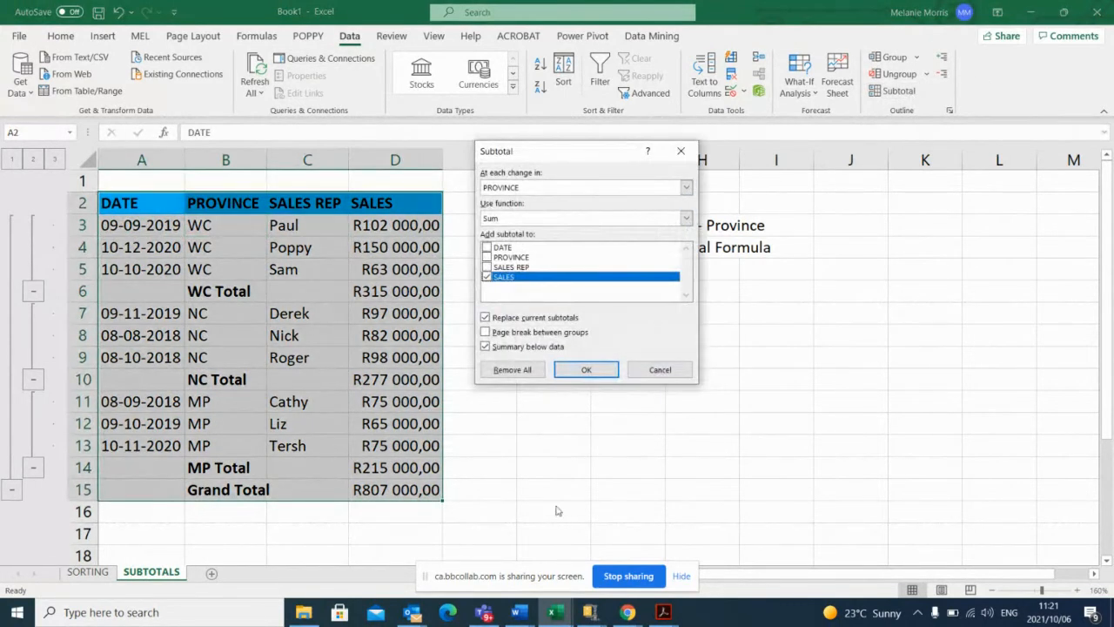
pyautogui.click(527, 372)
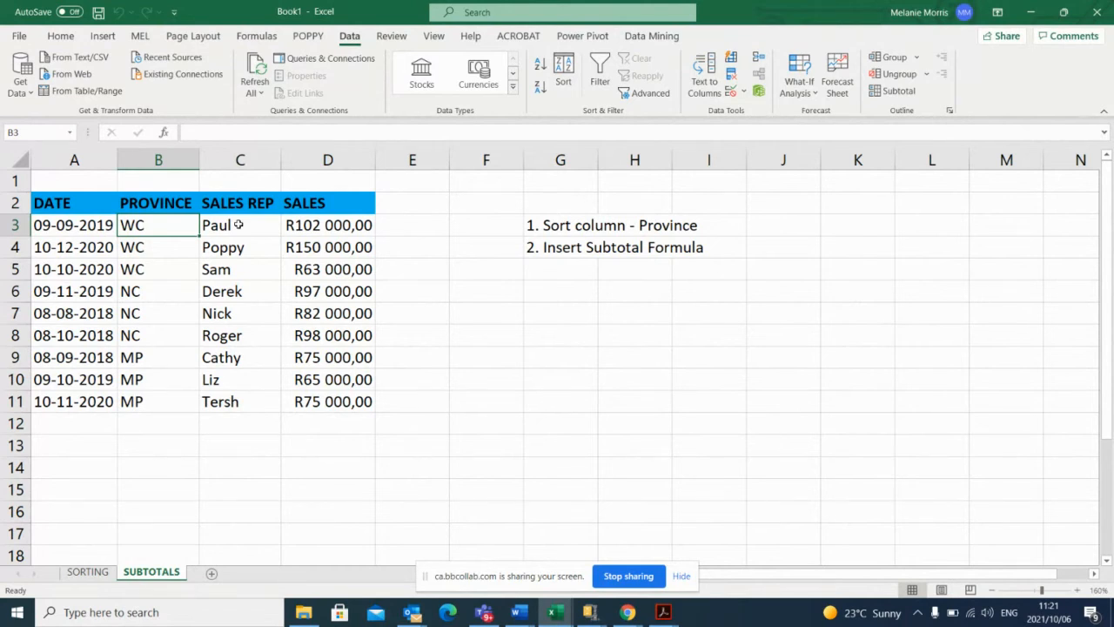
# Enter the date 09-09-2021 in cell A12, directly below the sales table's DATE column.
pyautogui.click(73, 426)
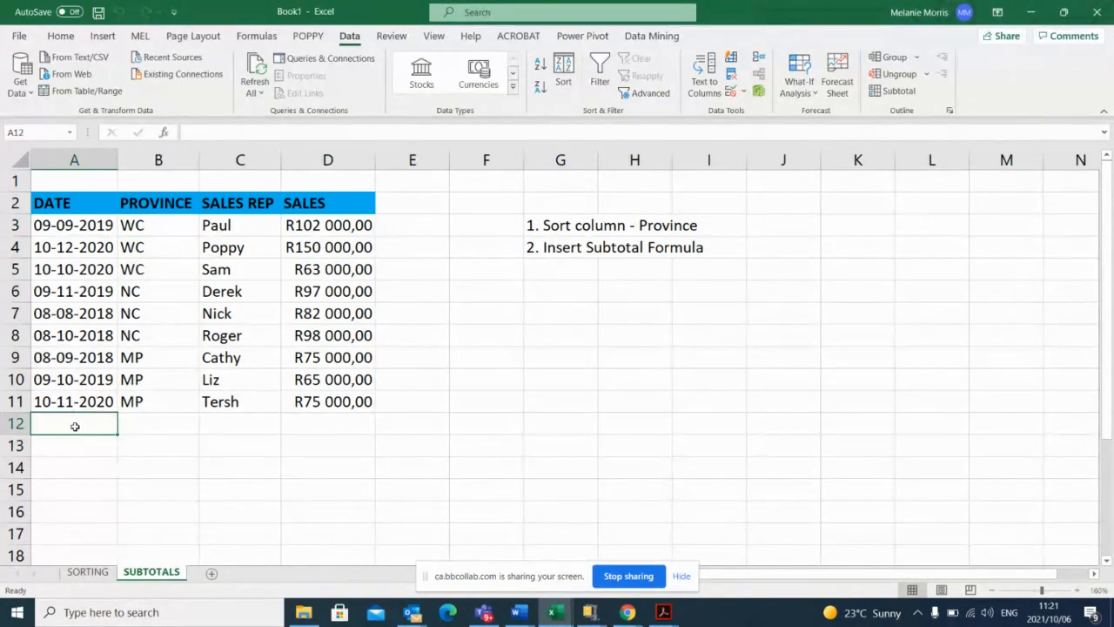
pyautogui.write('0')
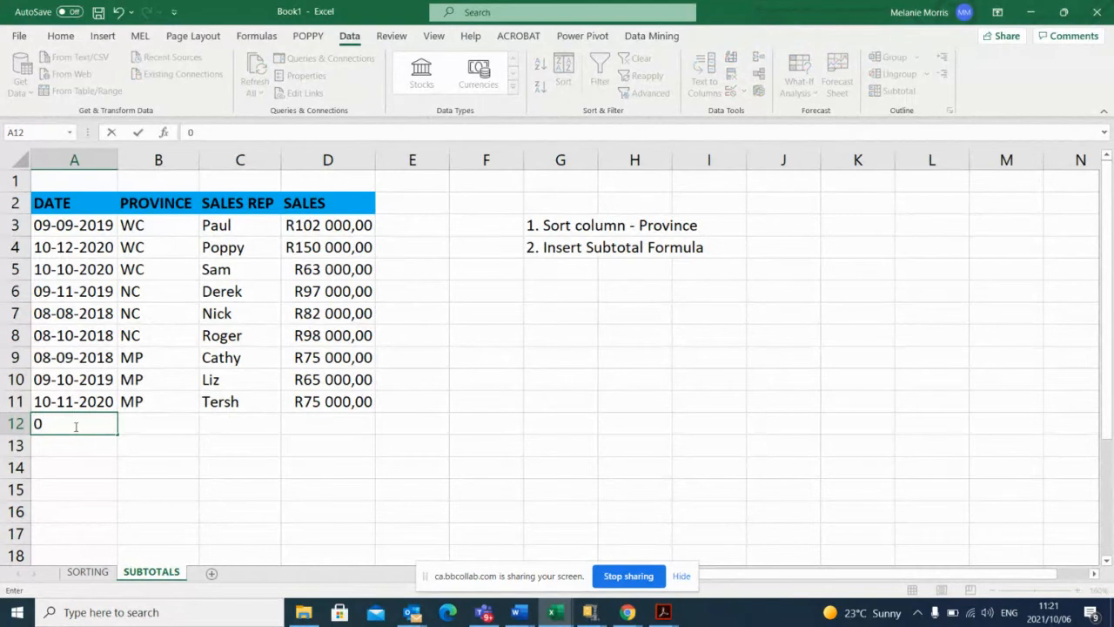
pyautogui.write('9-09-')
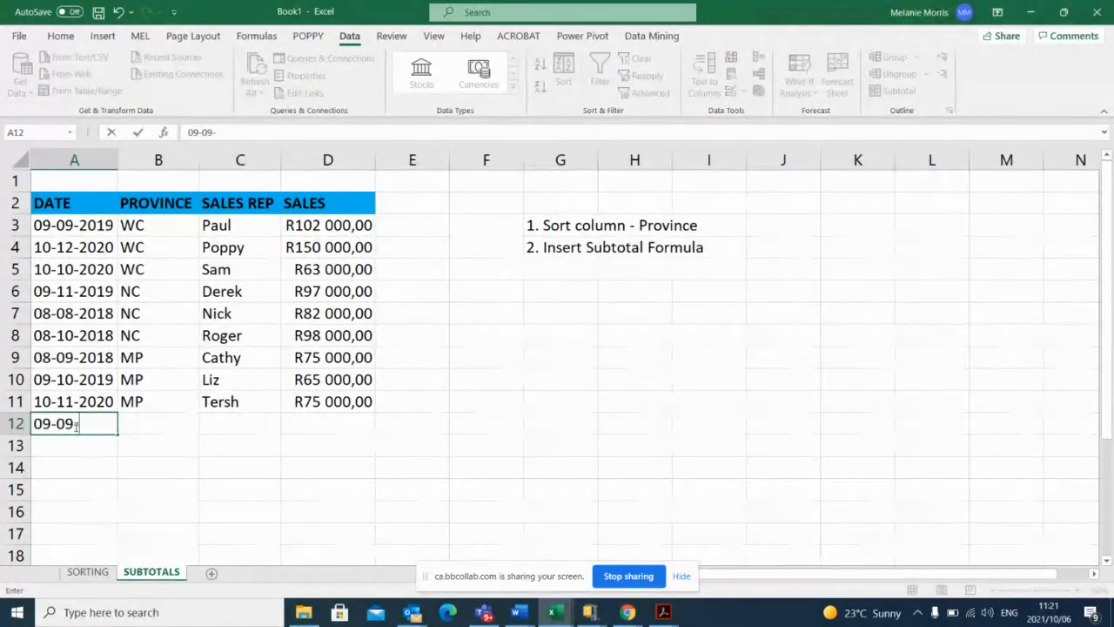
pyautogui.write('2021')
pyautogui.press('Return')
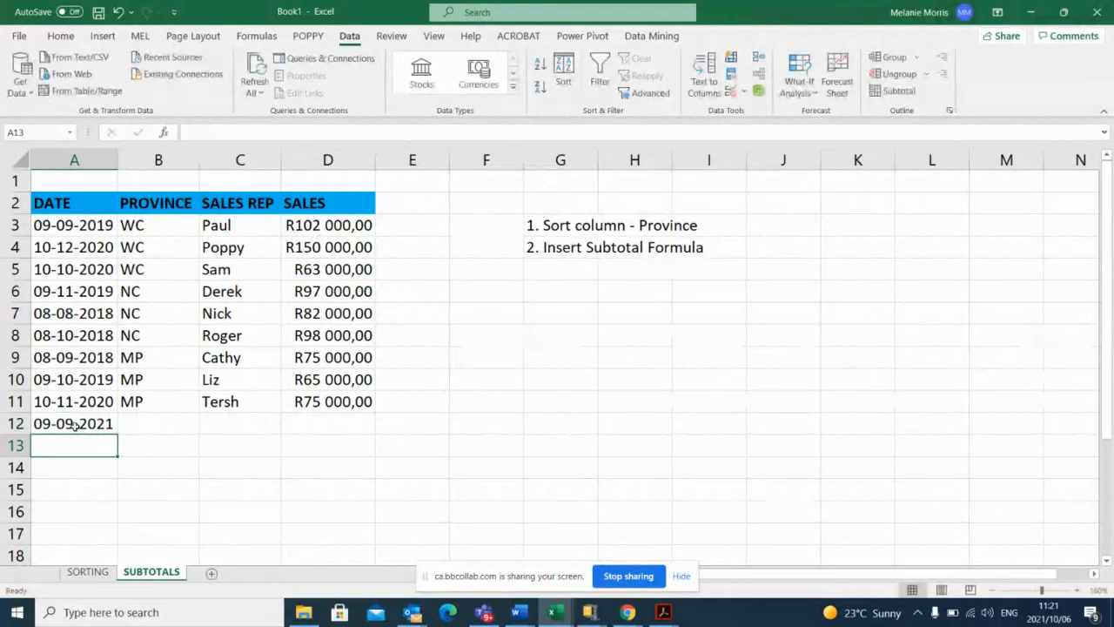
# Enter the date 09-10-2022 in cell A13, replacing the first attempt at the year.
pyautogui.write('0')
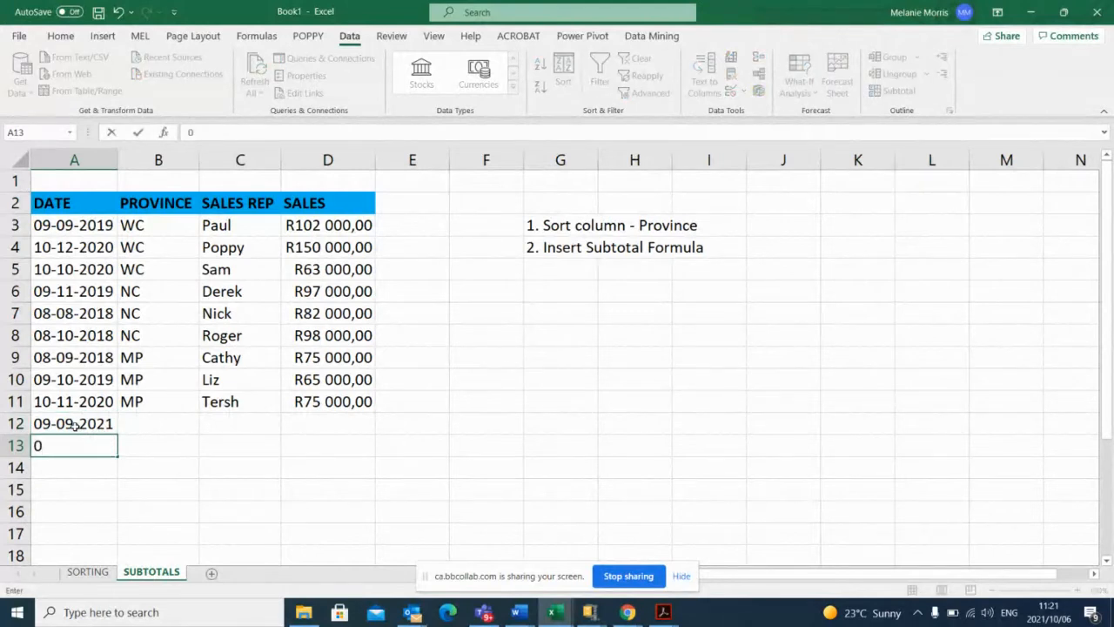
pyautogui.write('9-10-')
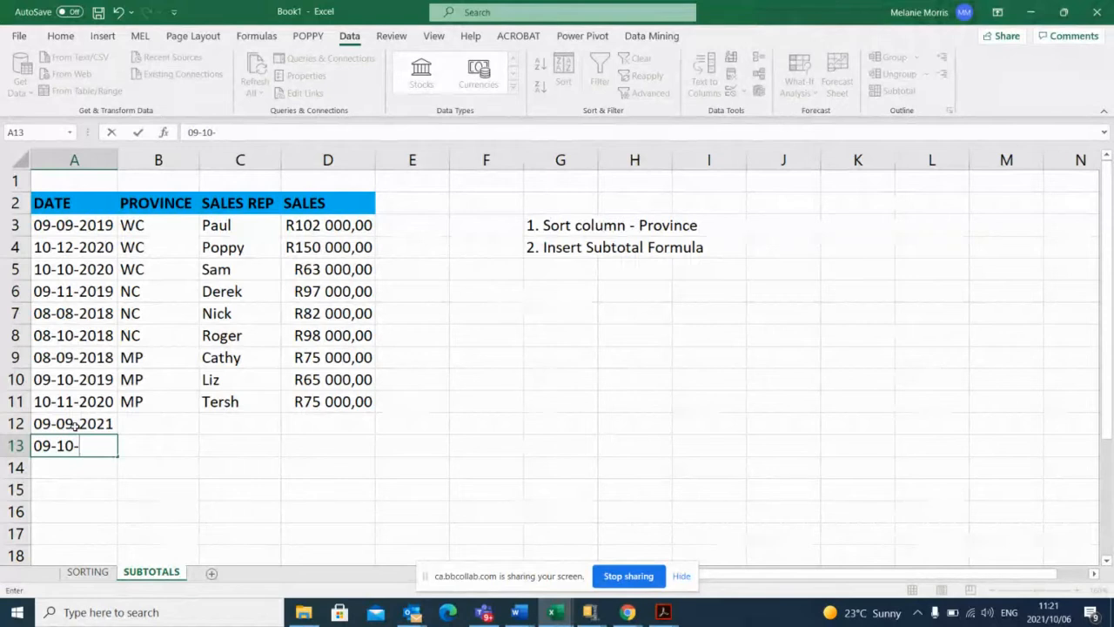
pyautogui.write('2020')
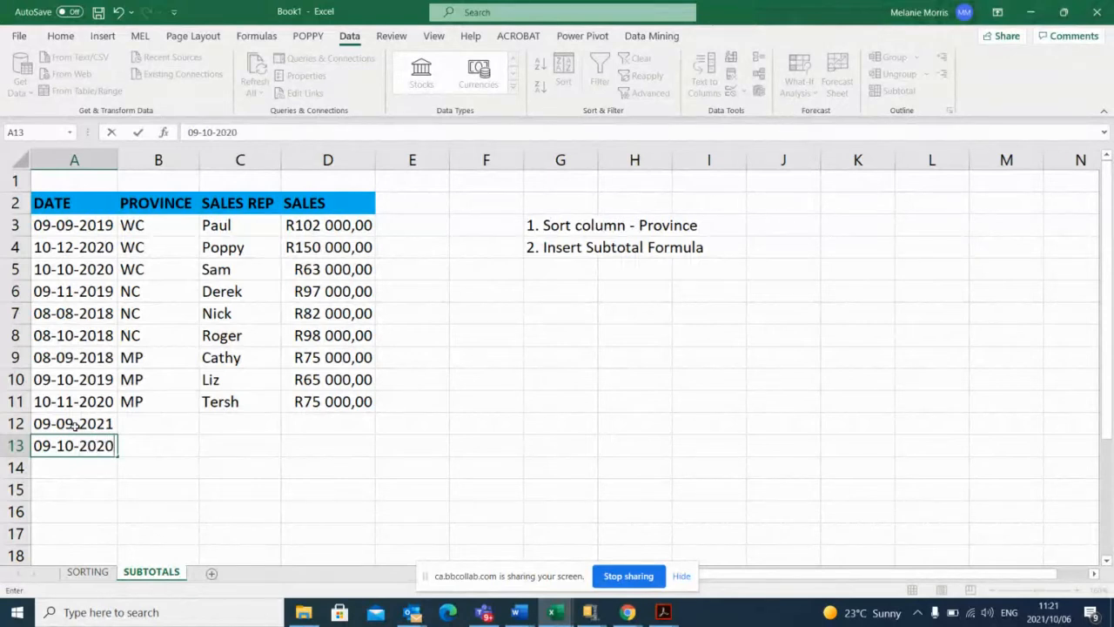
pyautogui.click(76, 424)
pyautogui.press('Down')
pyautogui.write('09')
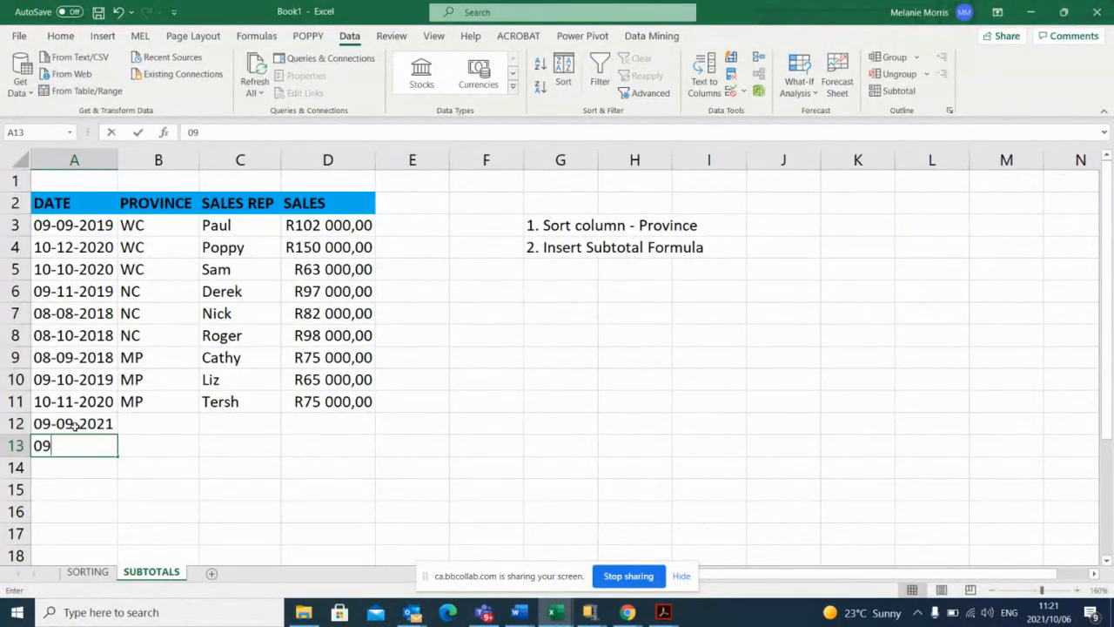
pyautogui.write('-10-2')
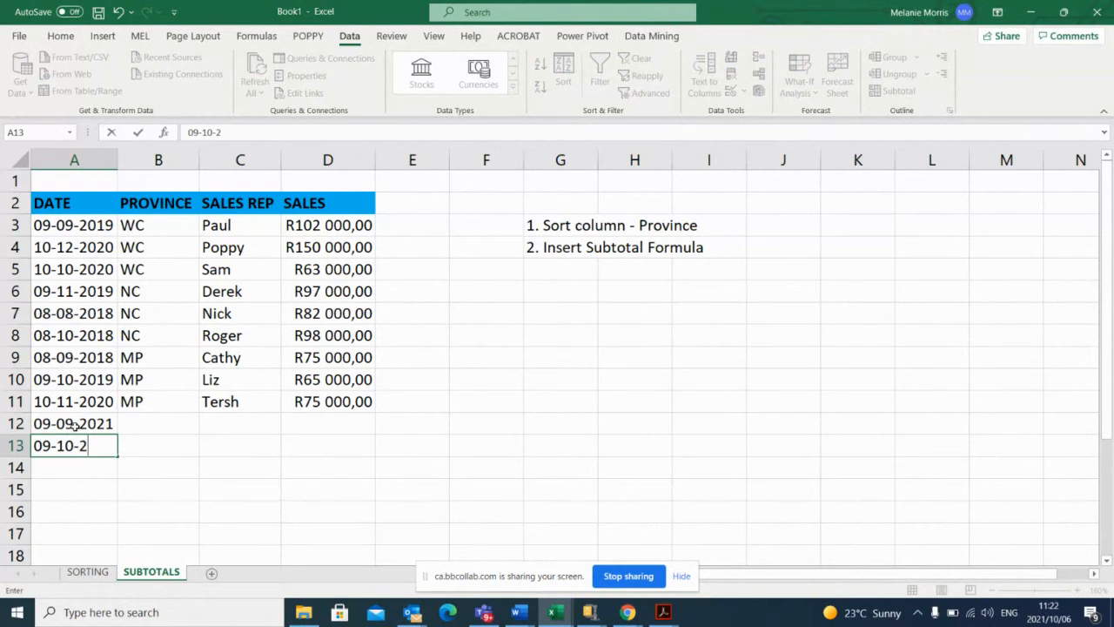
pyautogui.write('022')
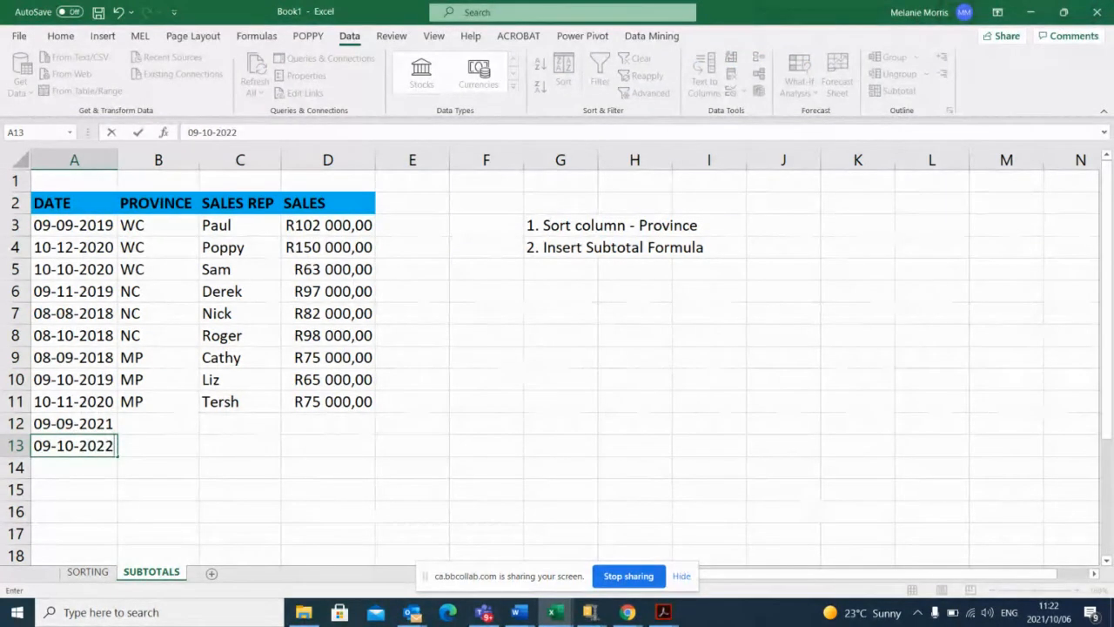
# Read the participant's sorting question in the online session's chat and return to the Excel workbook.
pyautogui.moveTo(627, 612)
pyautogui.click(430, 552)
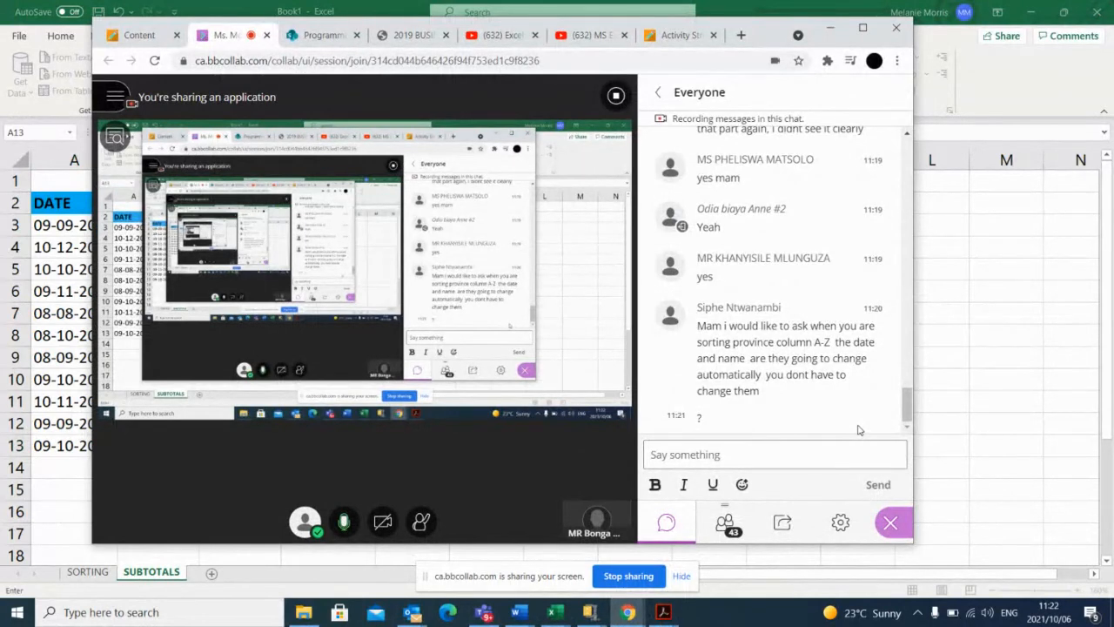
pyautogui.click(831, 32)
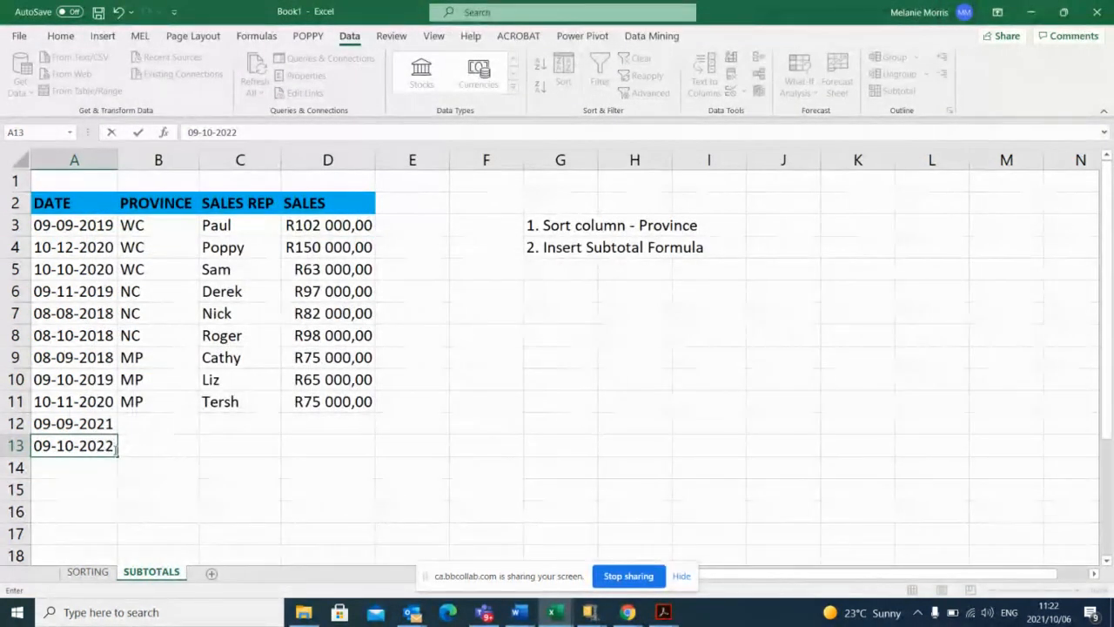
# Clear the two extra dates from cells A12:A13 below the sales table.
pyautogui.press('Return')
pyautogui.click(54, 423)
pyautogui.moveTo(54, 423); pyautogui.dragTo(65, 444)
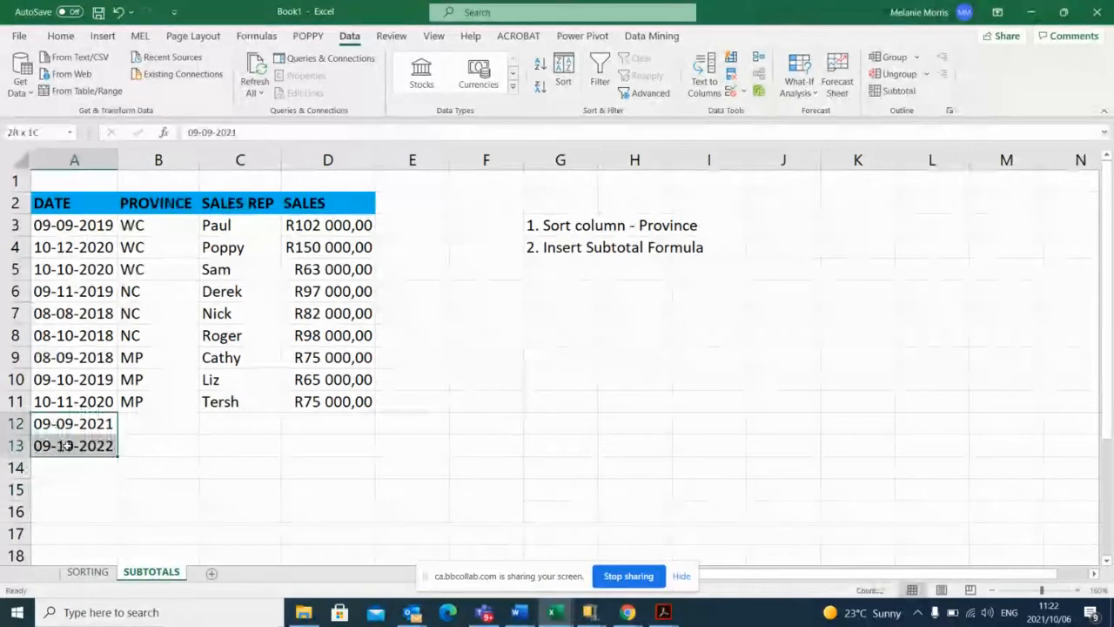
pyautogui.press('Delete')
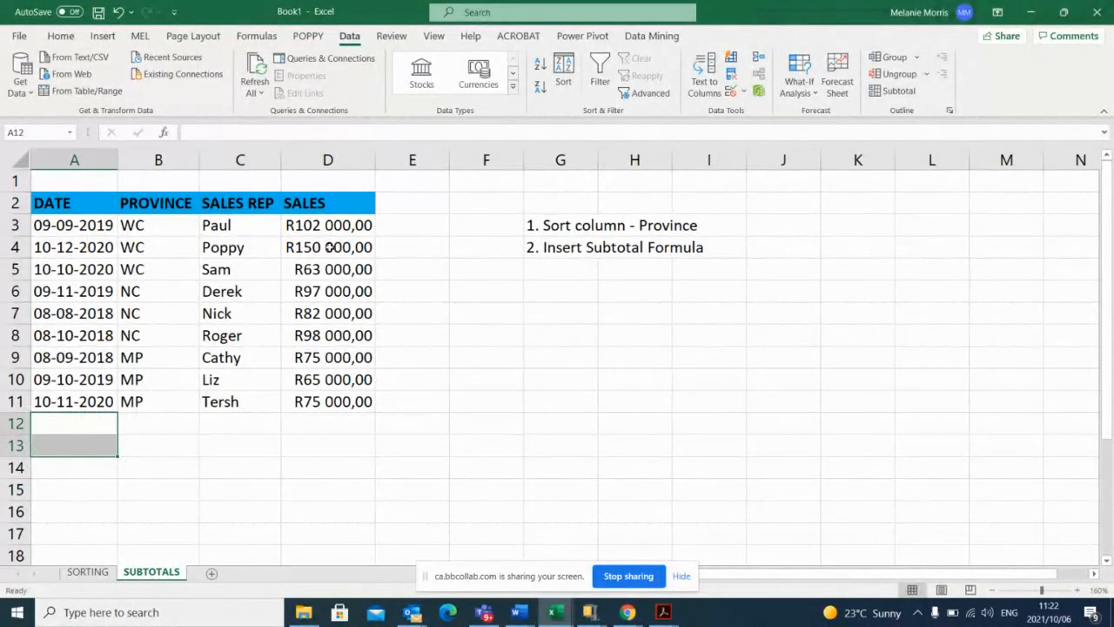
# Sort the sales table by the PROVINCE column from A to Z.
pyautogui.click(157, 234)
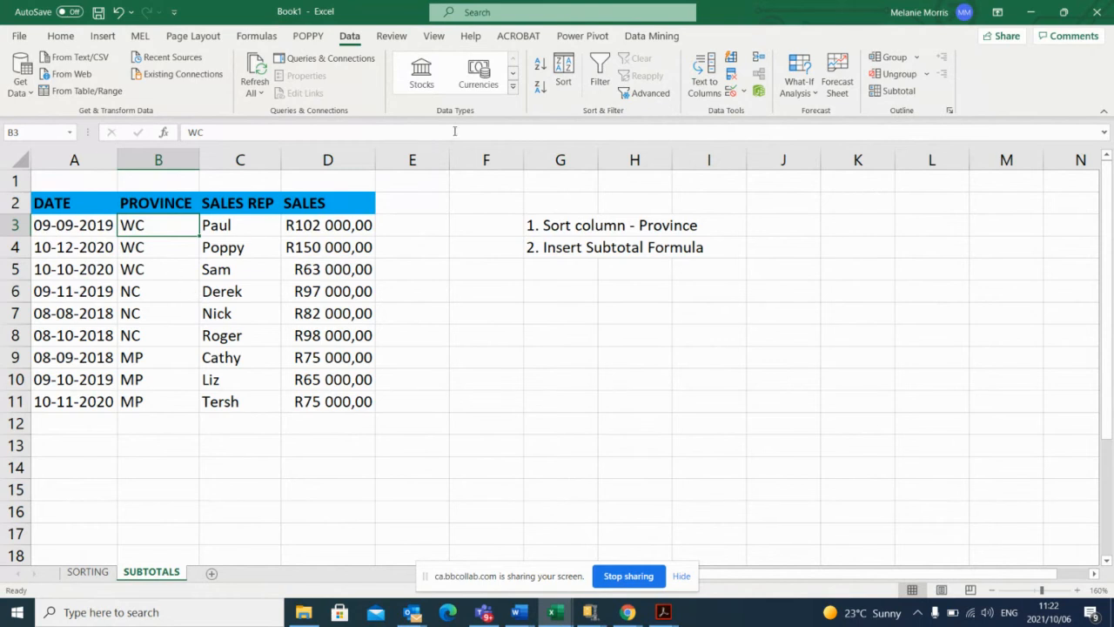
pyautogui.click(541, 65)
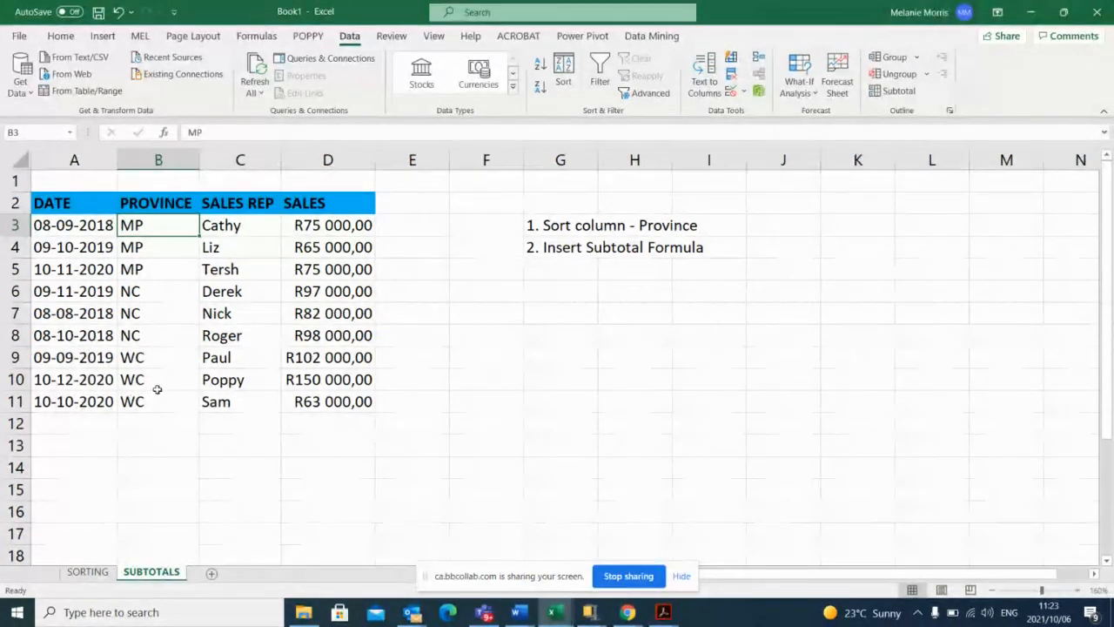
# Check the online session's chat for replies, and view the workbook's SORTING sheet before returning to the SUBTOTALS sheet.
pyautogui.click(629, 613)
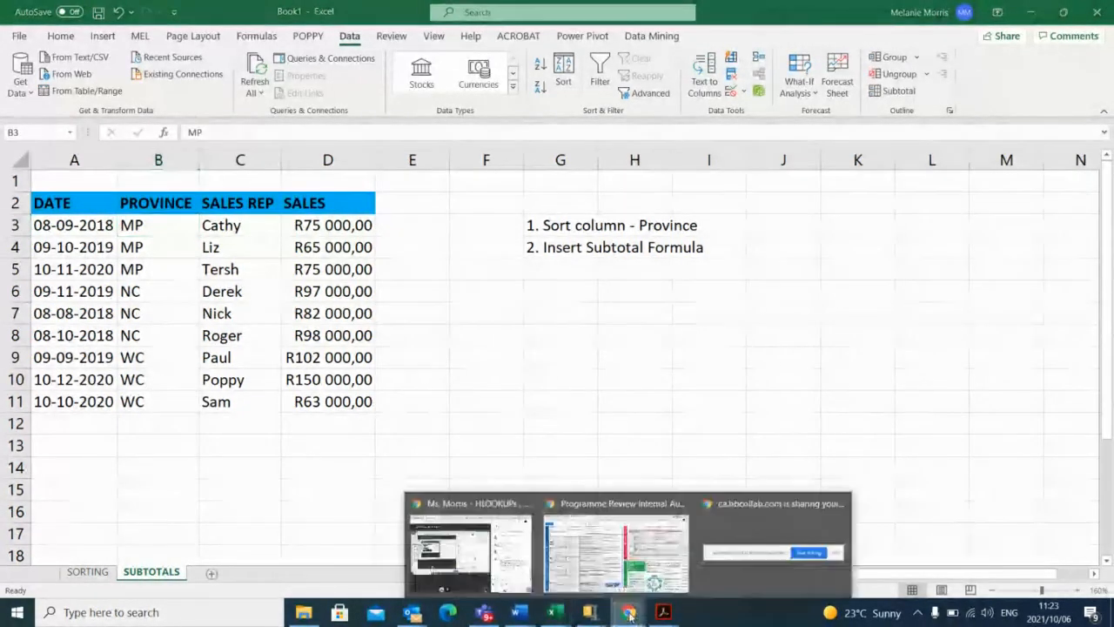
pyautogui.click(481, 561)
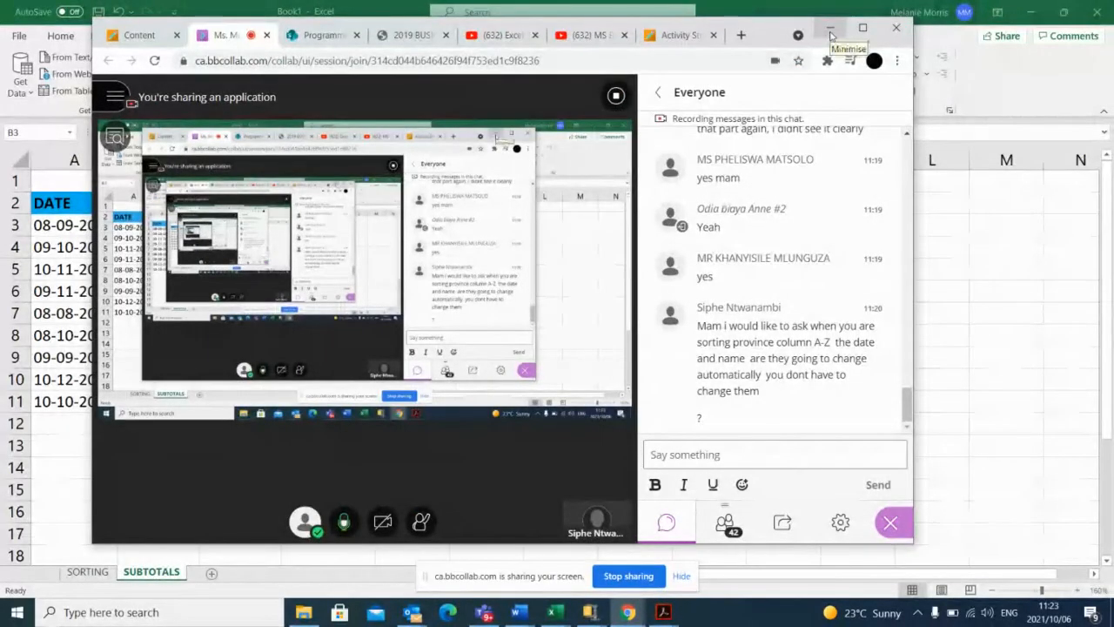
pyautogui.click(830, 35)
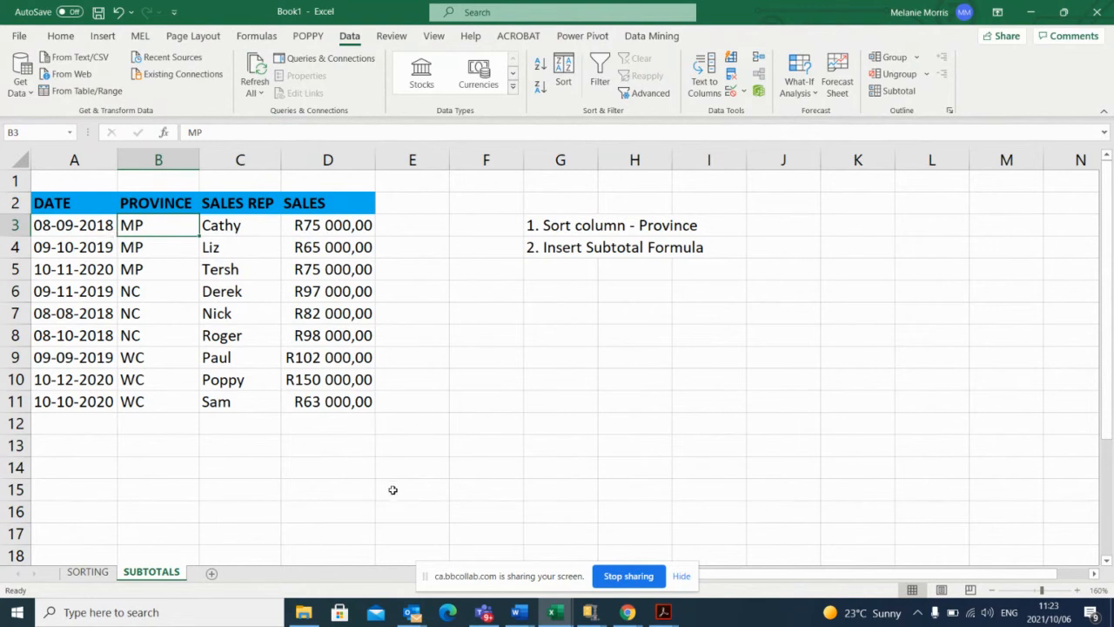
pyautogui.click(98, 576)
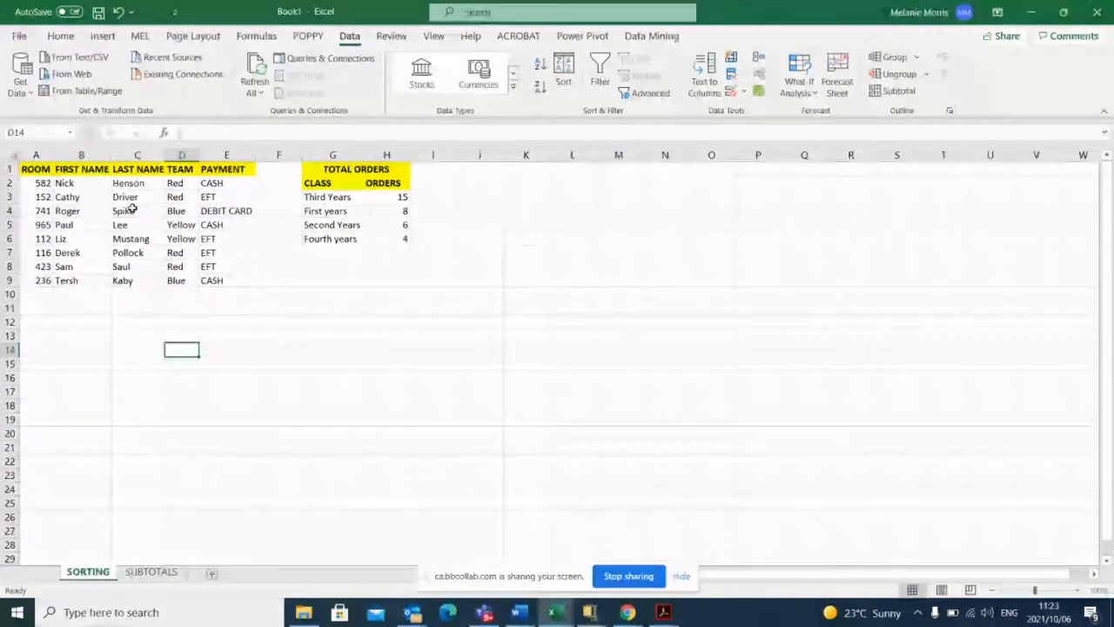
pyautogui.click(153, 572)
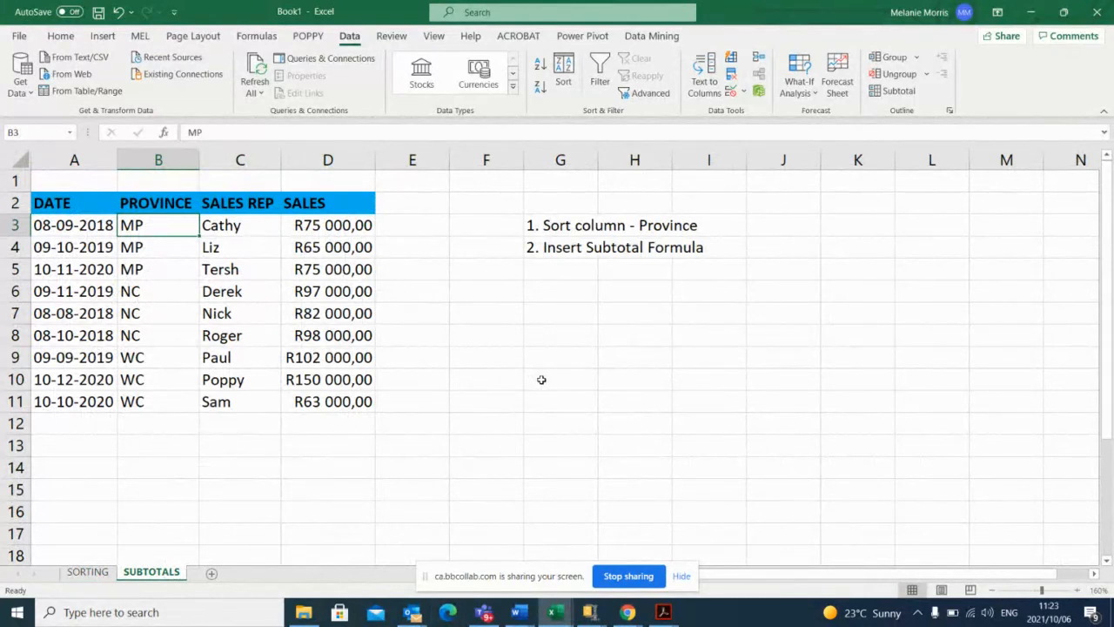
# Read the chat replies and the attendee list in the online session, then return to the Excel workbook.
pyautogui.moveTo(627, 612)
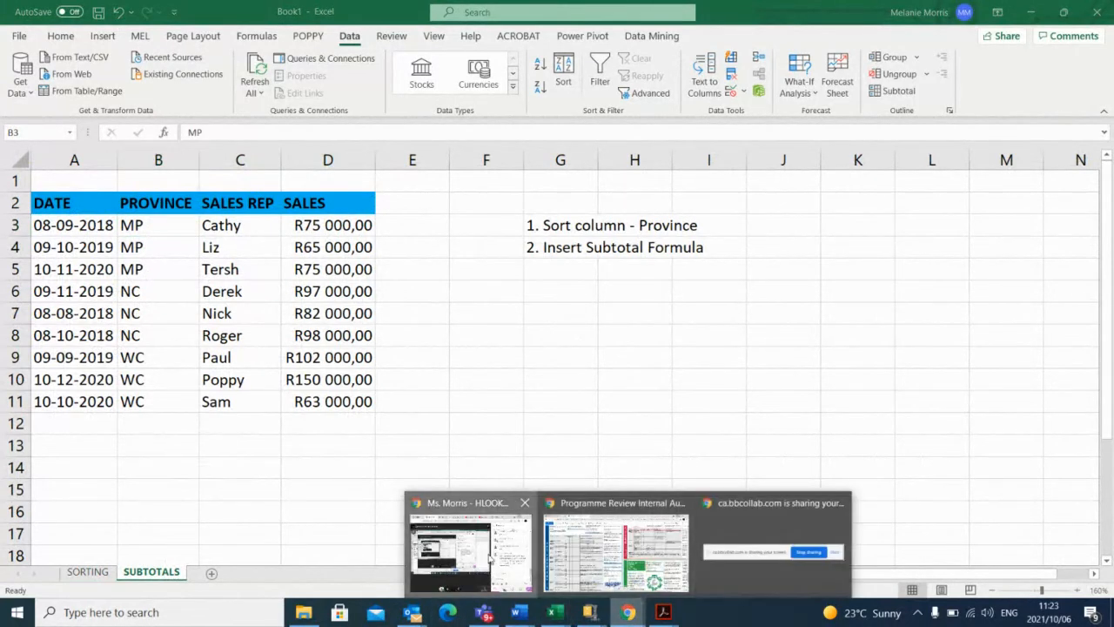
pyautogui.click(472, 545)
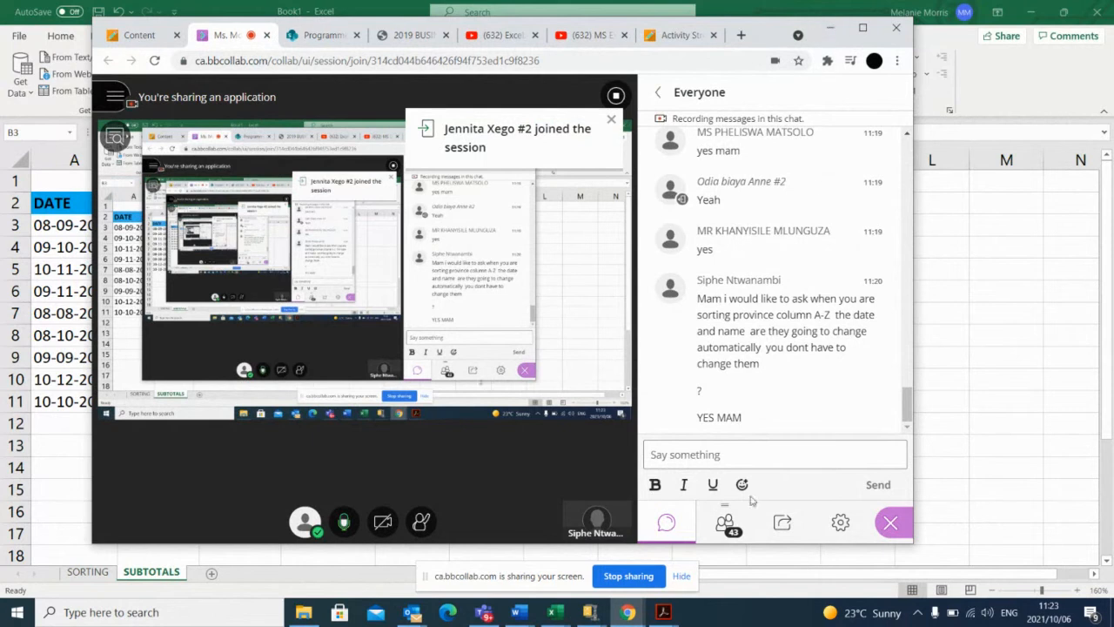
pyautogui.click(725, 522)
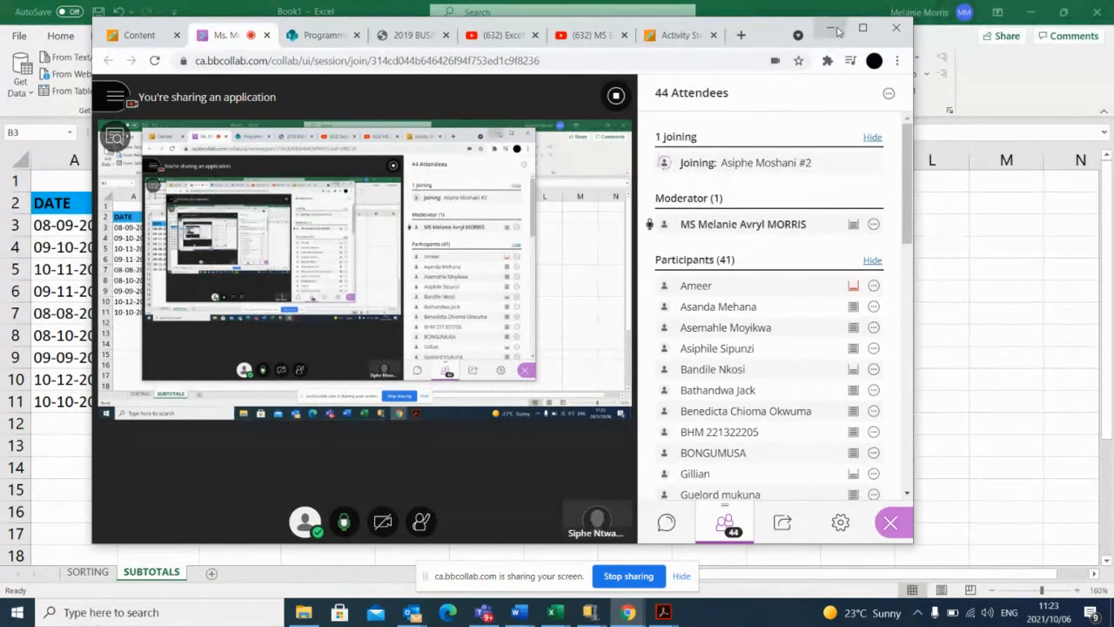
pyautogui.click(832, 29)
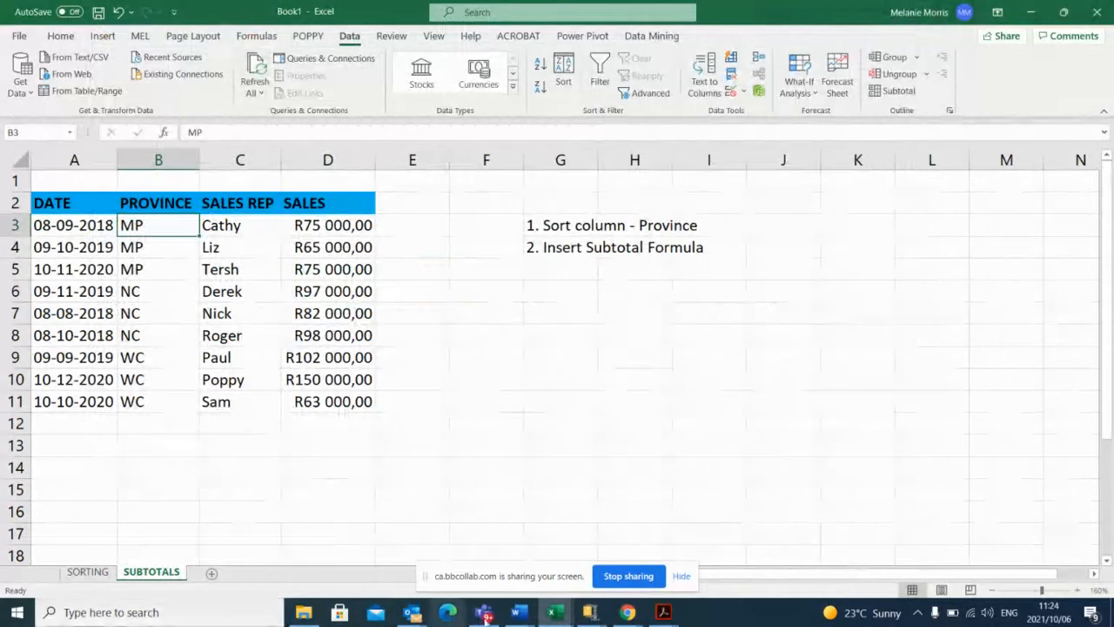
# Mute and unmute the online session's microphone, and read the latest chat replies before returning to Excel.
pyautogui.moveTo(606, 614)
pyautogui.click(470, 548)
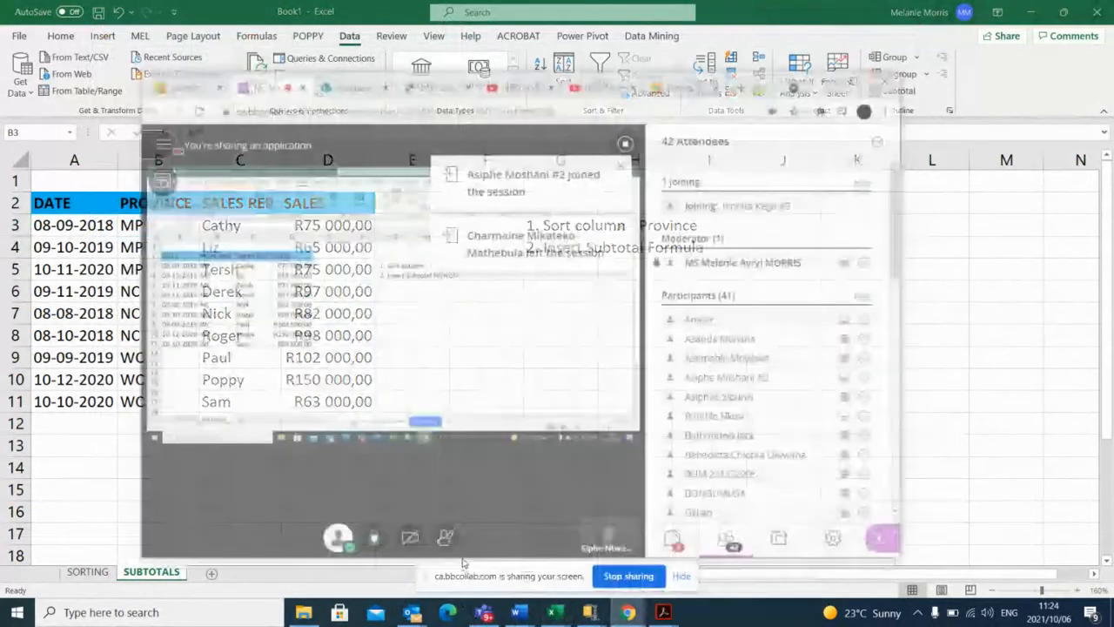
pyautogui.click(352, 525)
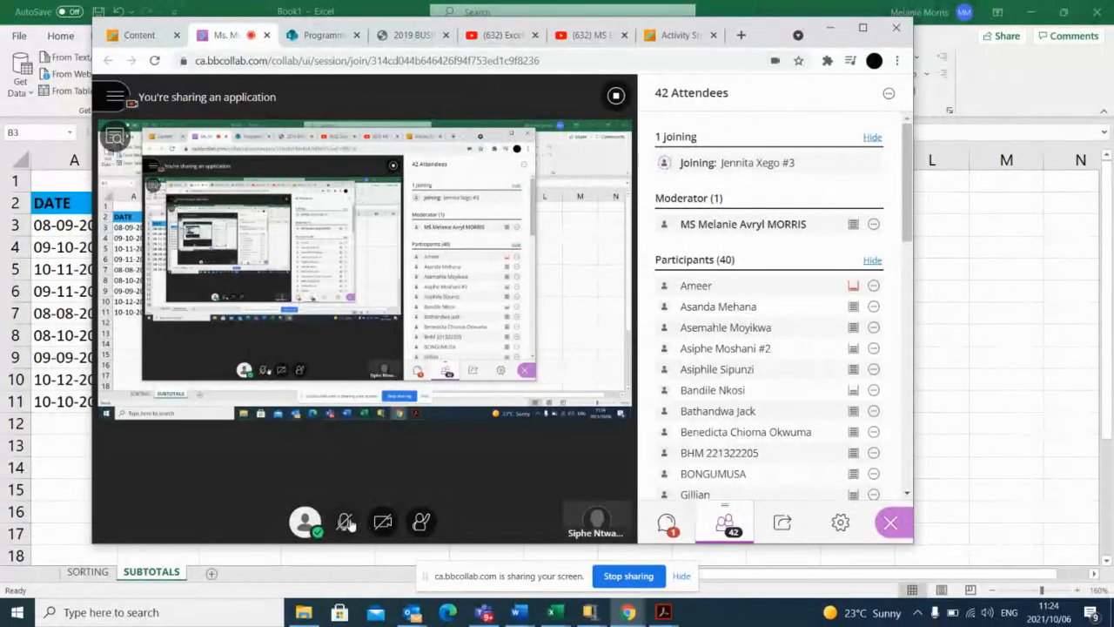
pyautogui.click(345, 525)
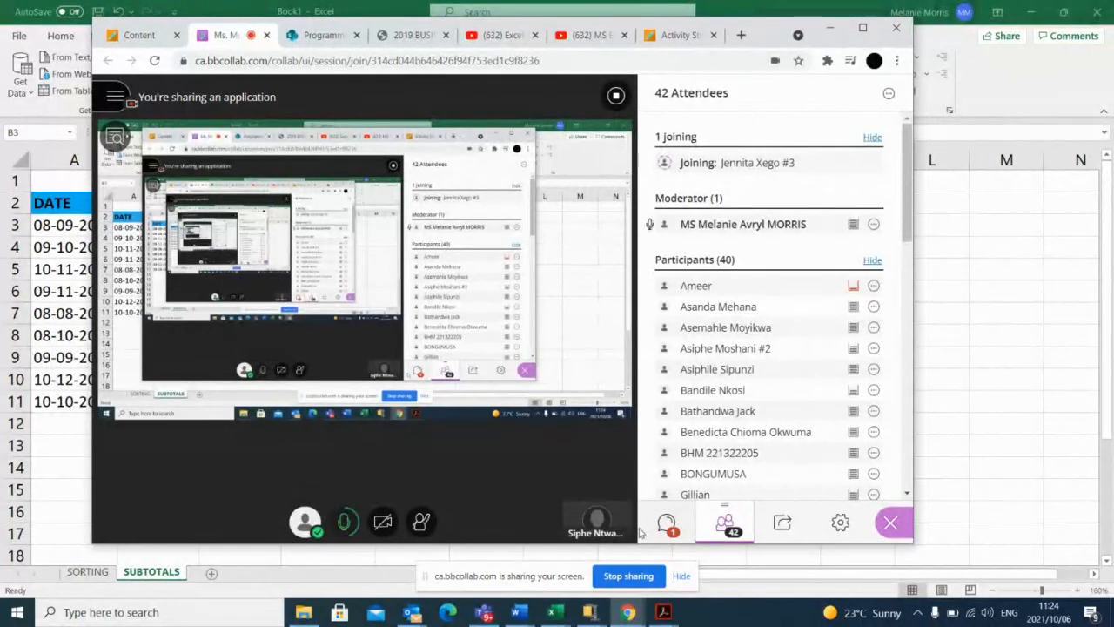
pyautogui.click(666, 523)
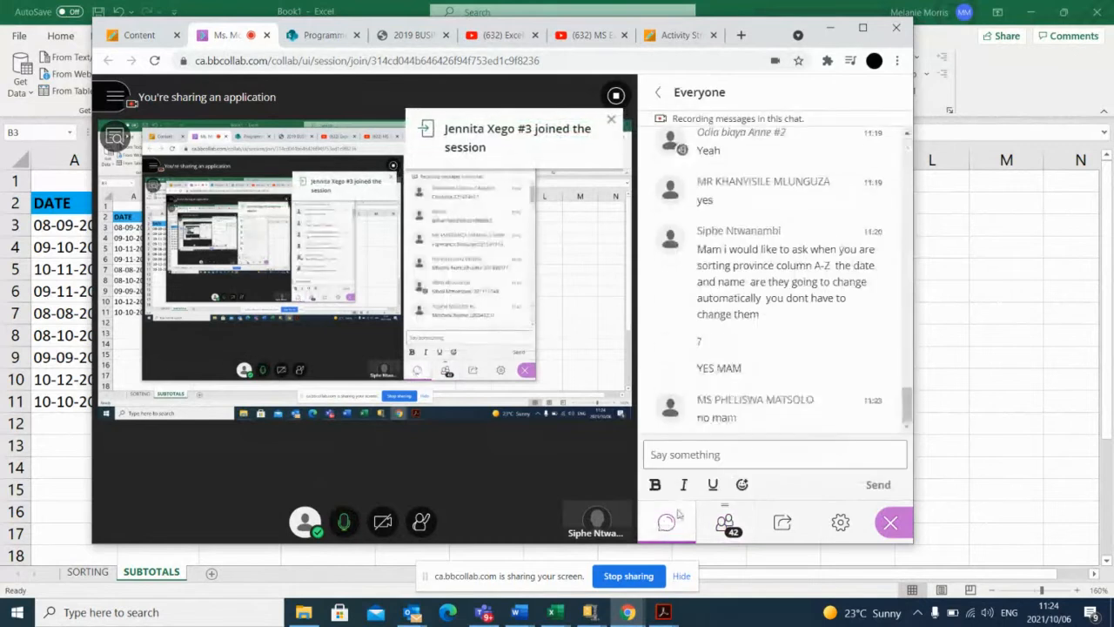
pyautogui.click(831, 28)
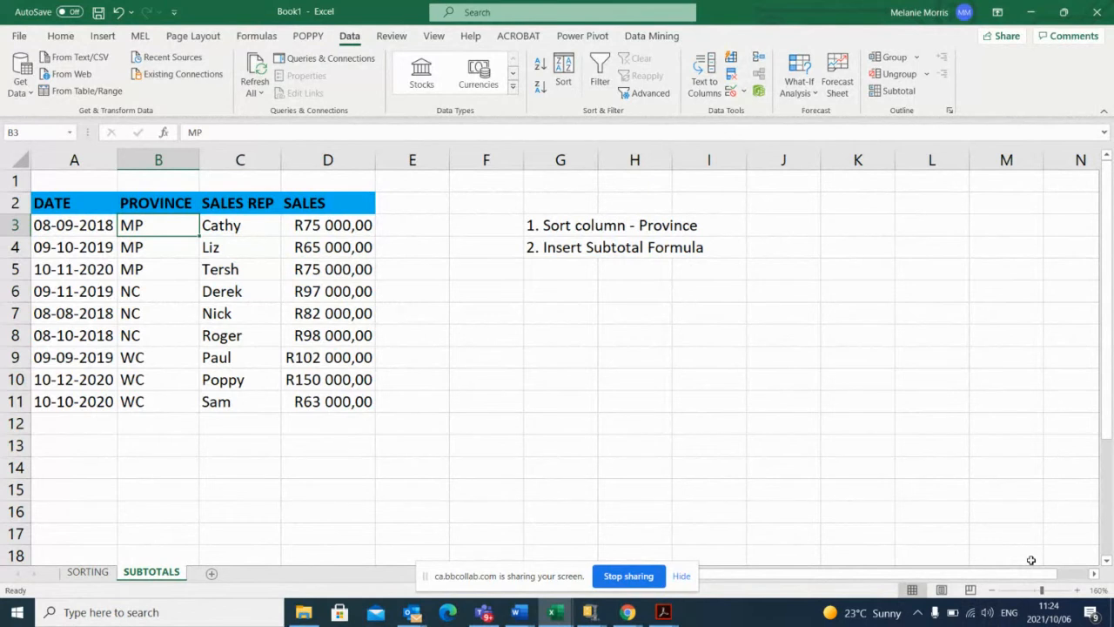
# Open the SORTING sheet of the workbook.
pyautogui.click(88, 572)
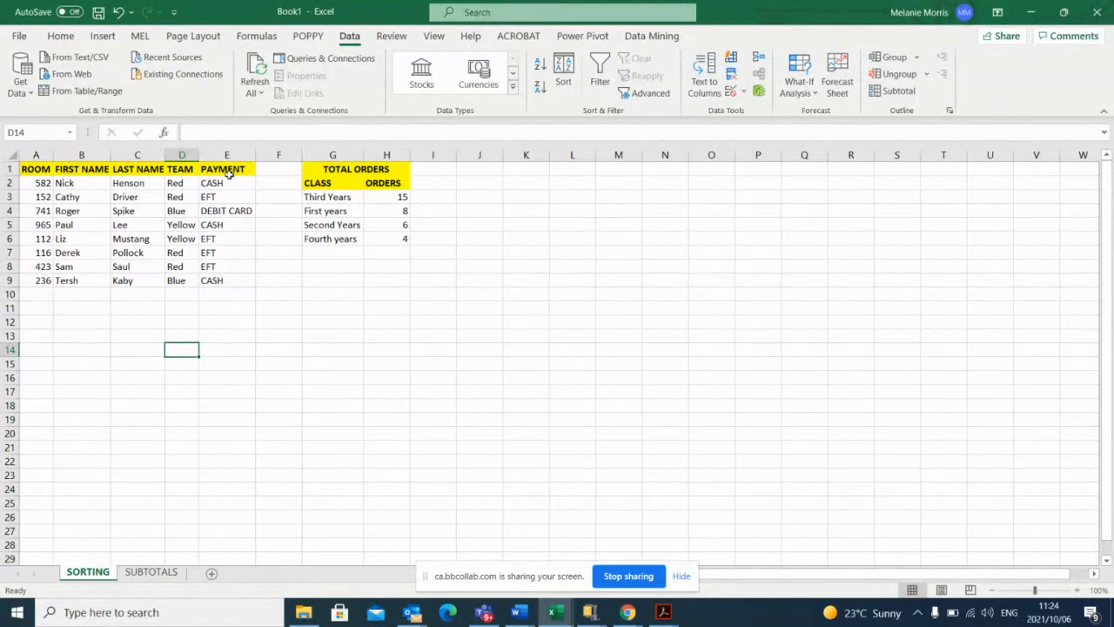
# Sort the room list by LAST NAME from Z to A, and undo that sort.
pyautogui.click(129, 186)
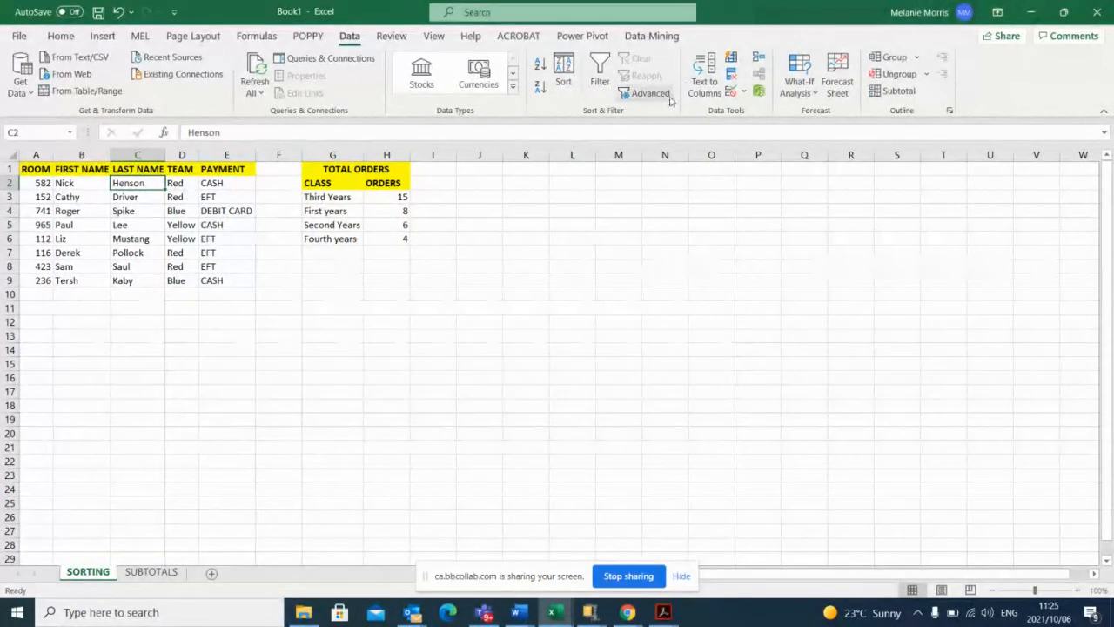
pyautogui.click(540, 92)
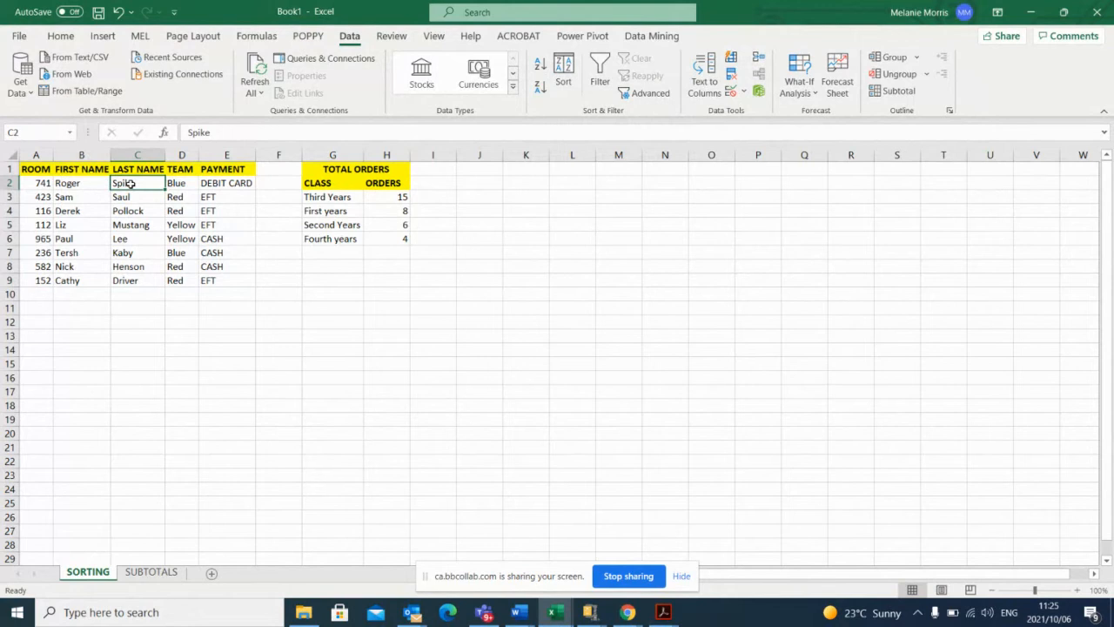
pyautogui.click(118, 12)
# Sort the room list by FIRST NAME from Z to A.
pyautogui.click(74, 183)
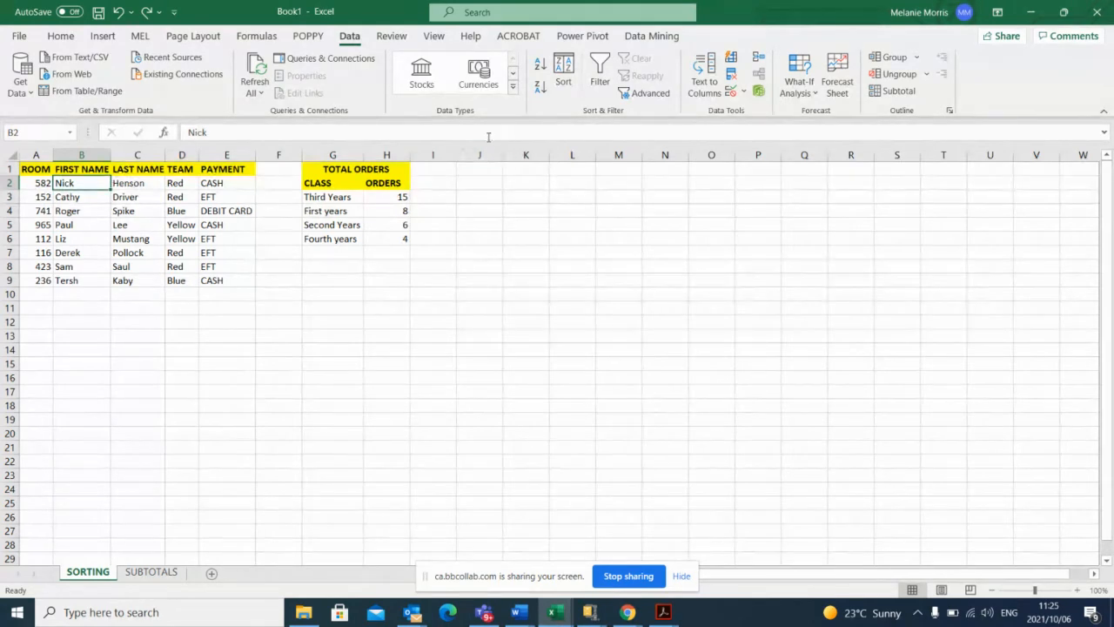
pyautogui.click(540, 89)
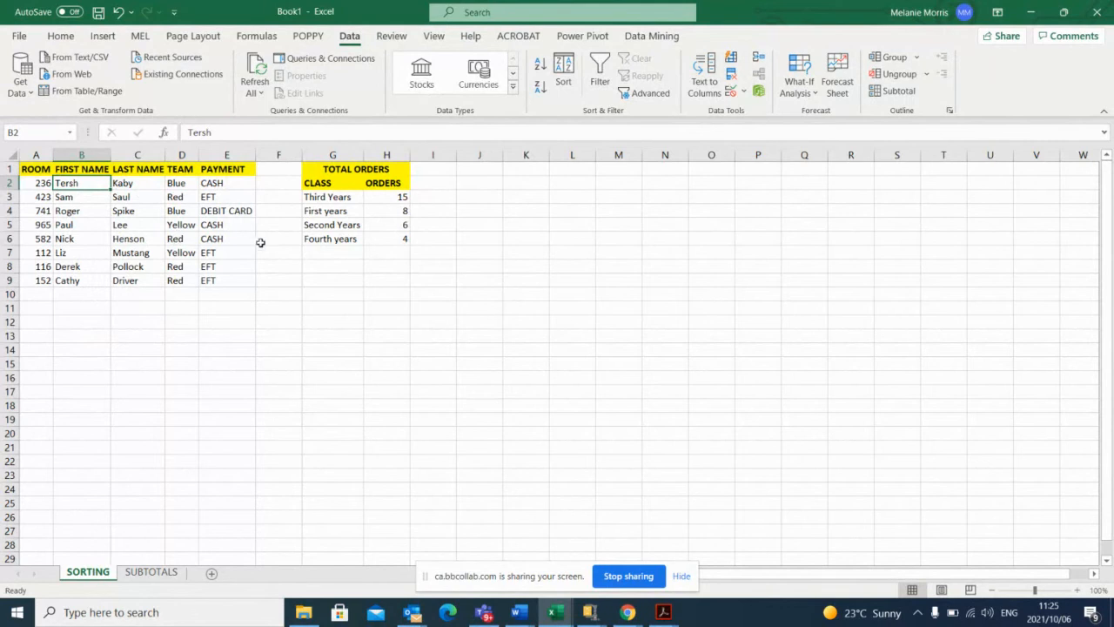
# Read the latest chat messages in the online session, return to Excel and enlarge the SORTING sheet for the participants.
pyautogui.click(627, 612)
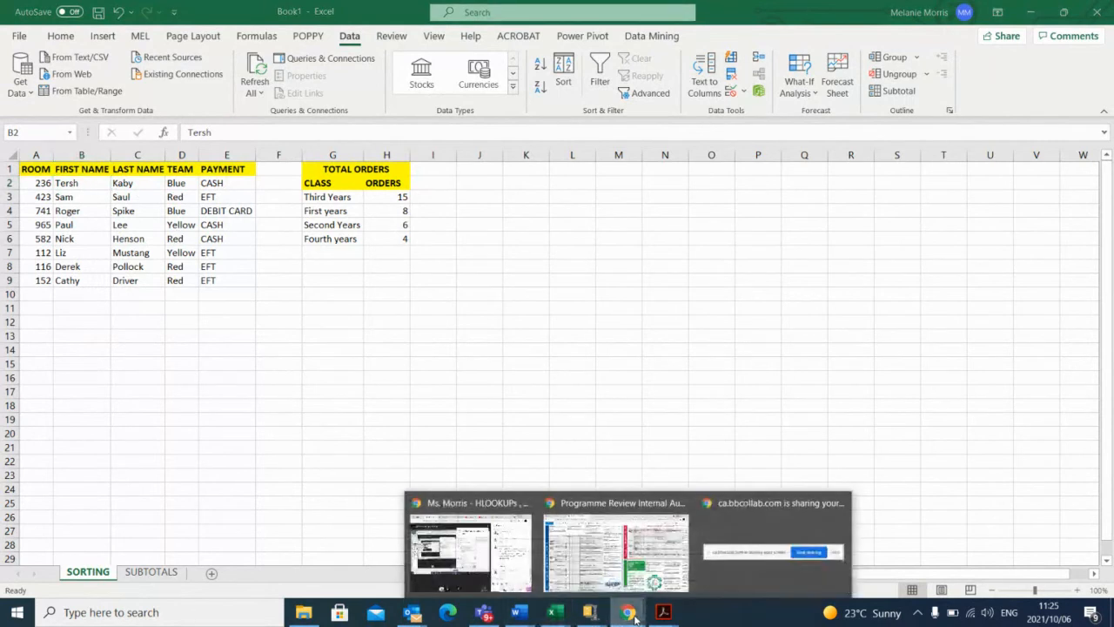
pyautogui.click(496, 558)
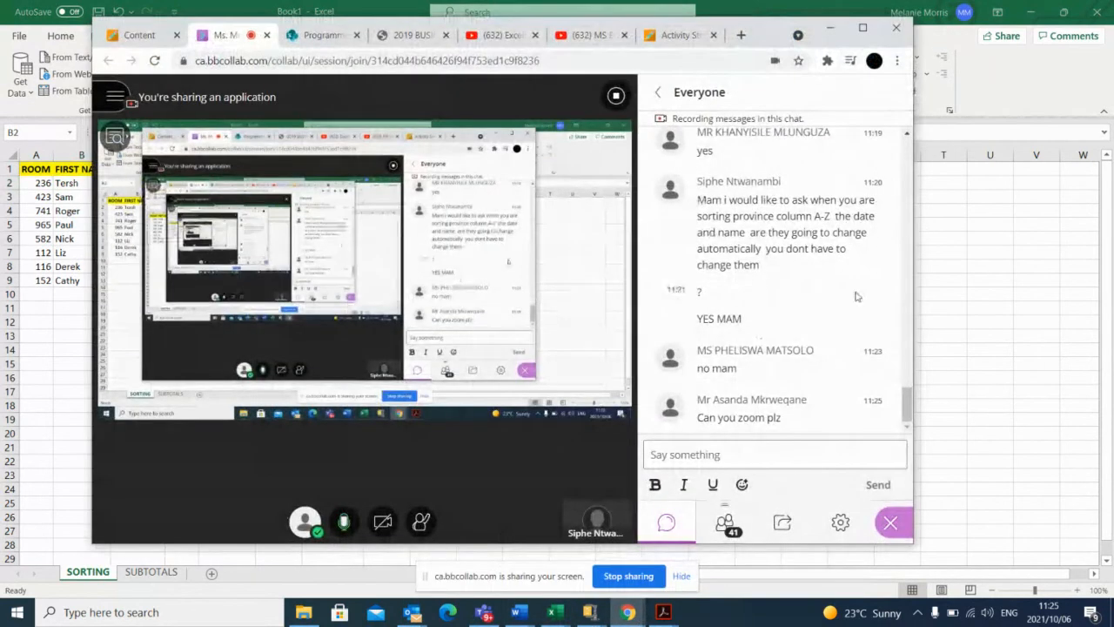
pyautogui.click(830, 27)
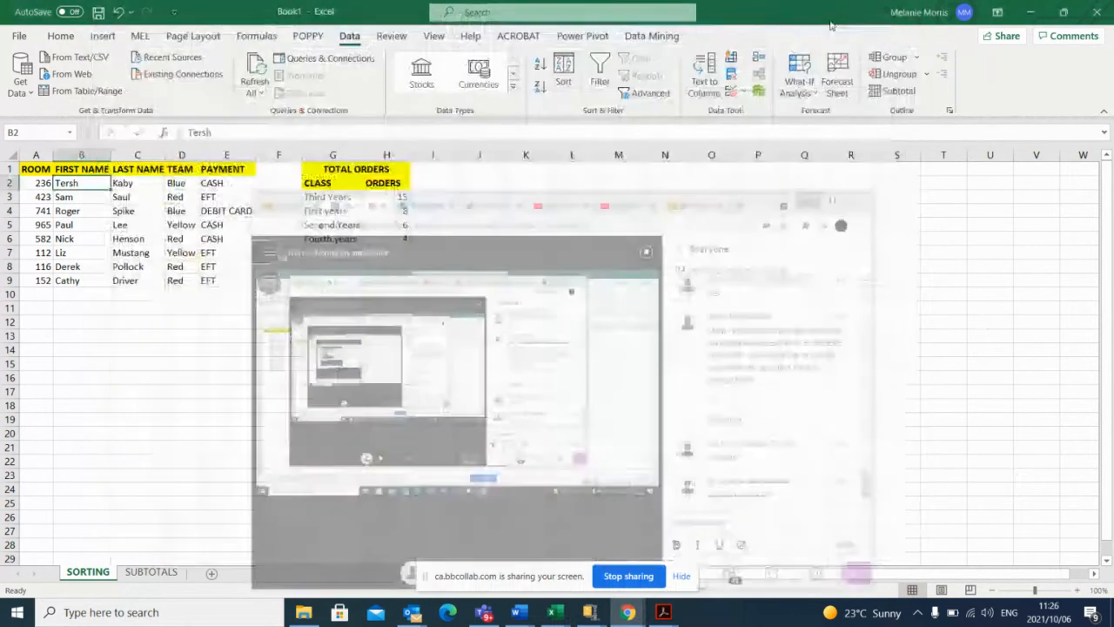
pyautogui.click(1078, 591)
pyautogui.click(1078, 590)
pyautogui.click(1078, 590)
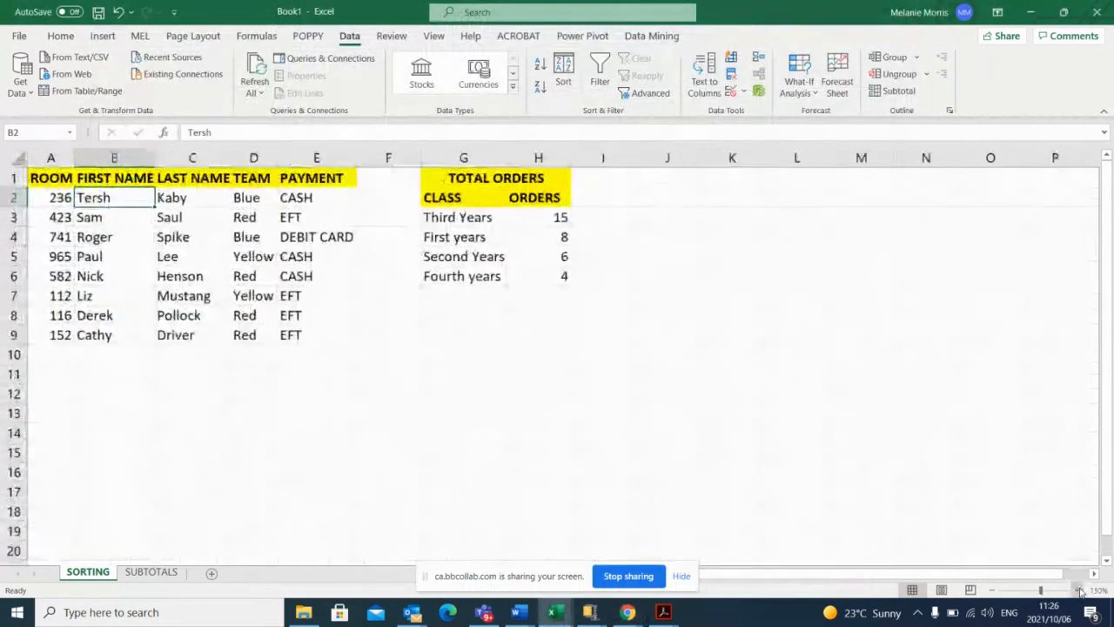
pyautogui.click(1078, 590)
pyautogui.click(1077, 591)
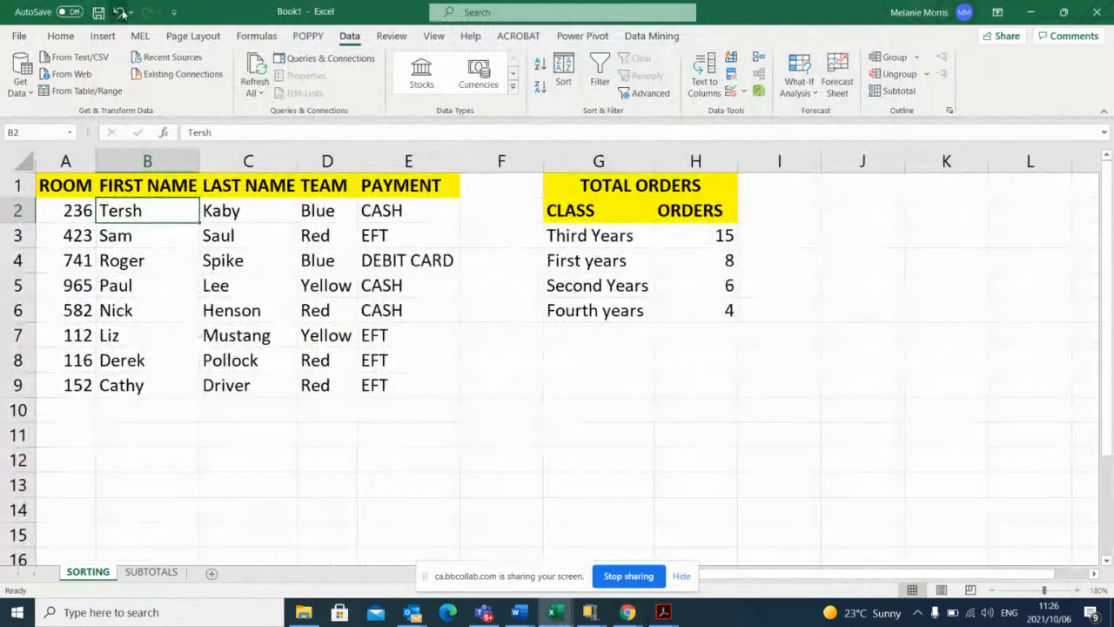
# Undo the FIRST NAME sort on the SORTING sheet, and redo the province sort on the SUBTOTALS sheet.
pyautogui.click(122, 13)
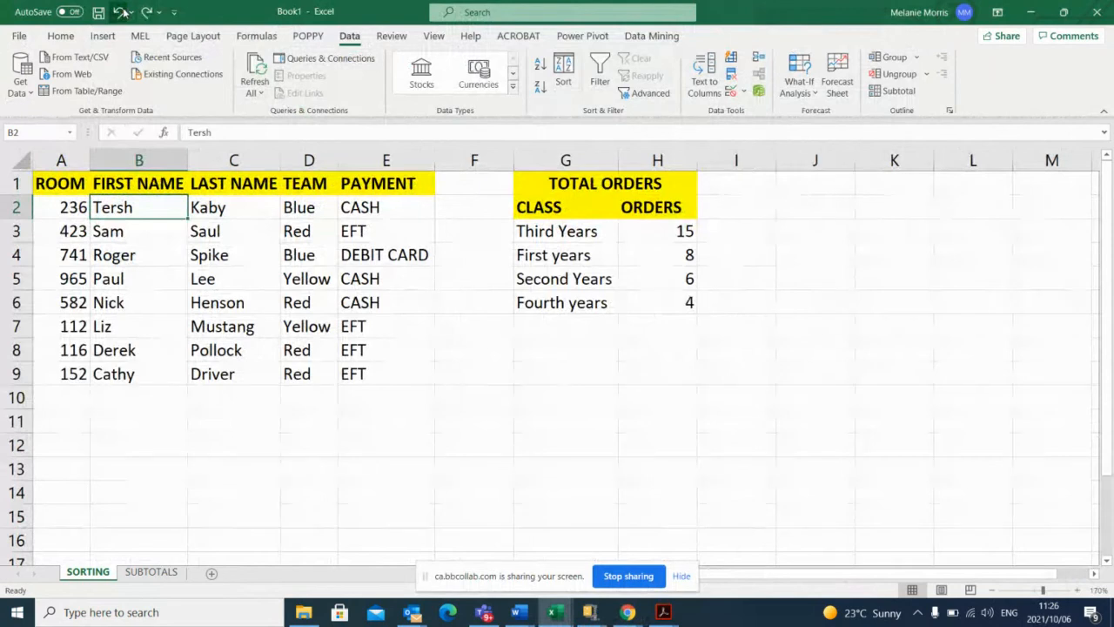
pyautogui.click(123, 12)
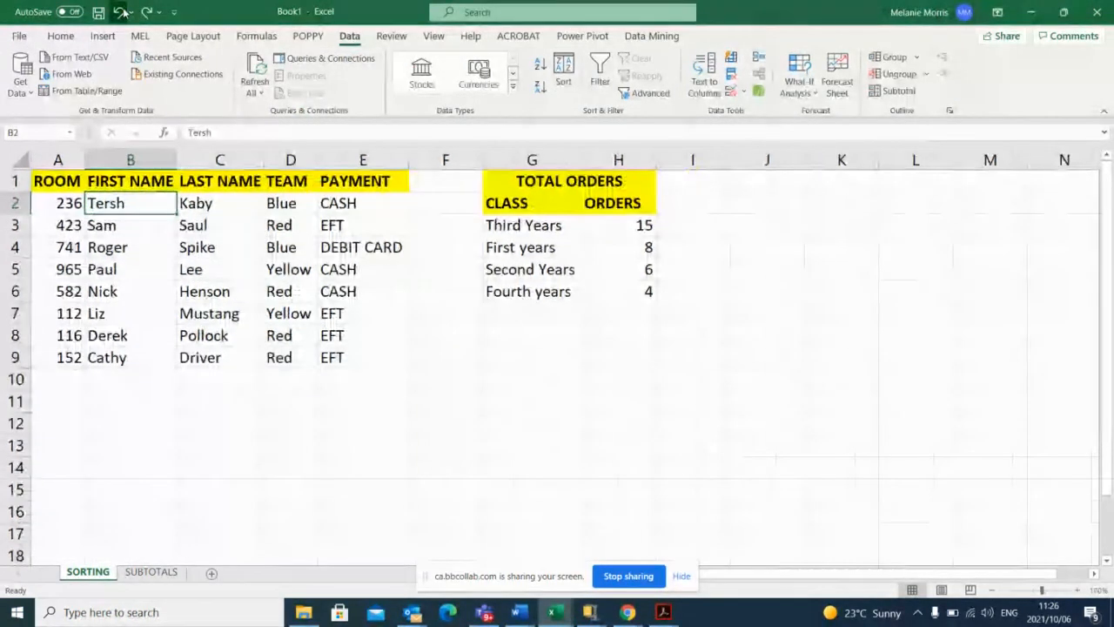
pyautogui.click(123, 12)
pyautogui.click(123, 12)
pyautogui.click(123, 12)
pyautogui.click(123, 12)
pyautogui.click(122, 12)
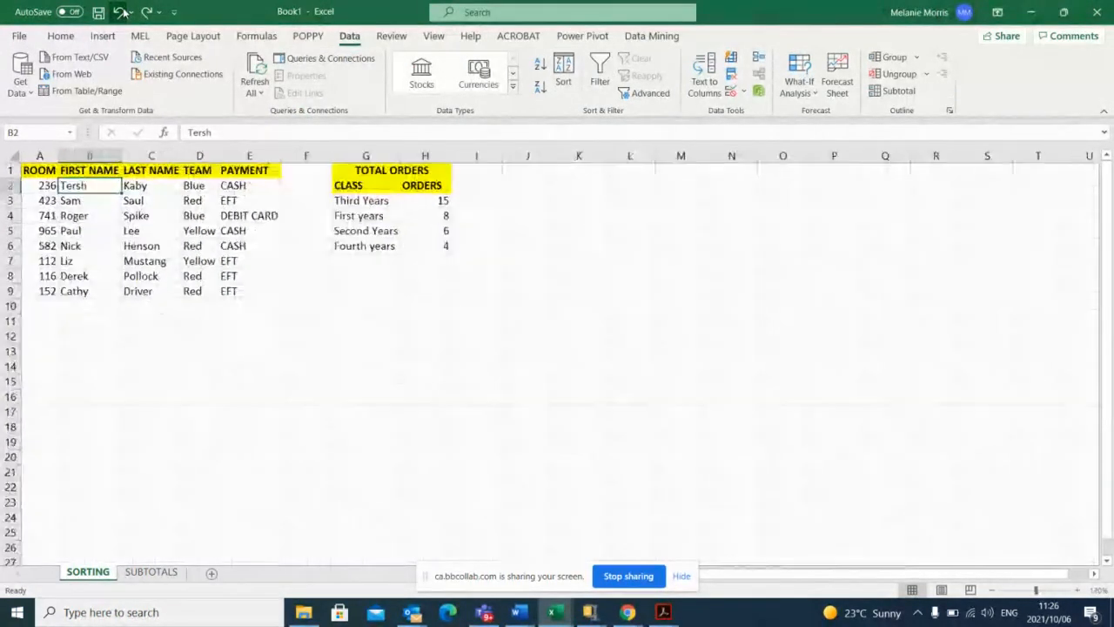
pyautogui.click(123, 12)
pyautogui.click(122, 13)
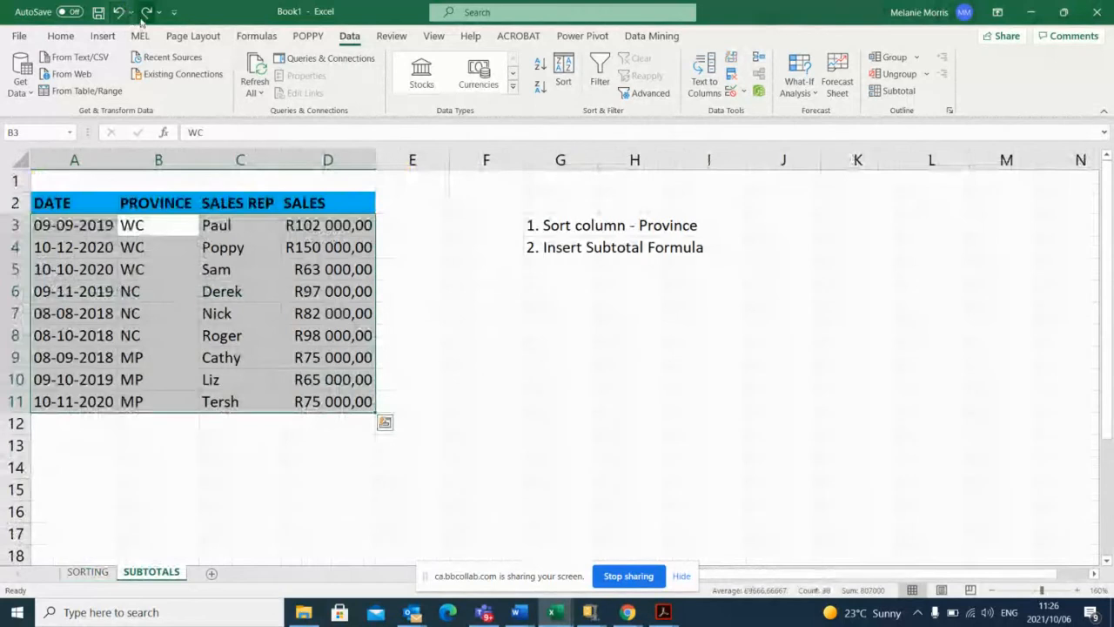
pyautogui.click(145, 12)
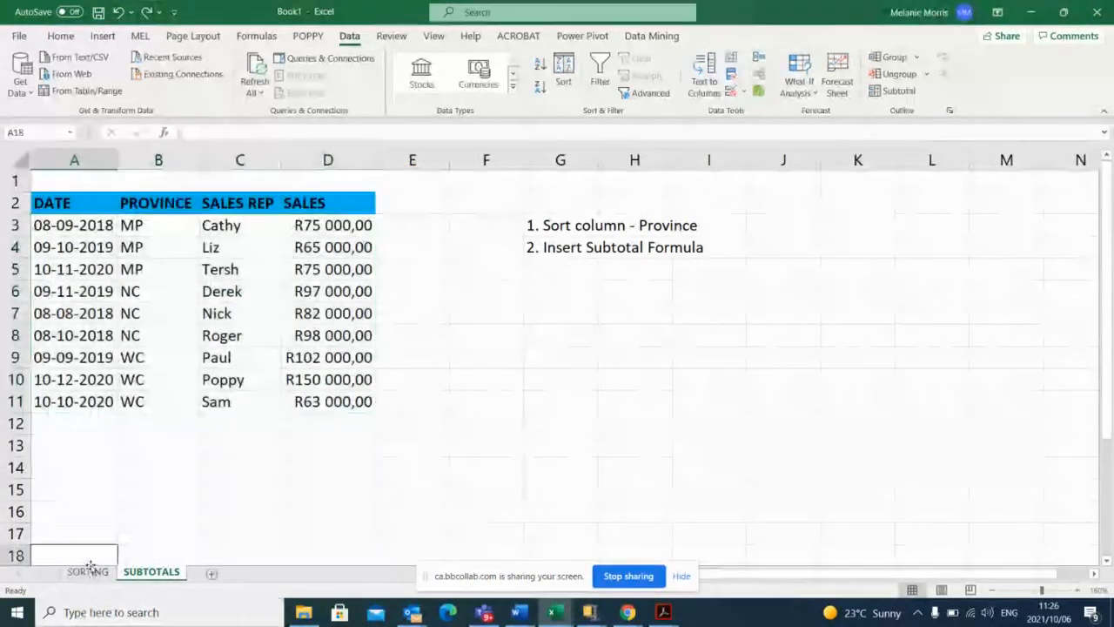
# Return to the SORTING sheet, zoom it to 200% for the participants and deselect the room list.
pyautogui.click(87, 572)
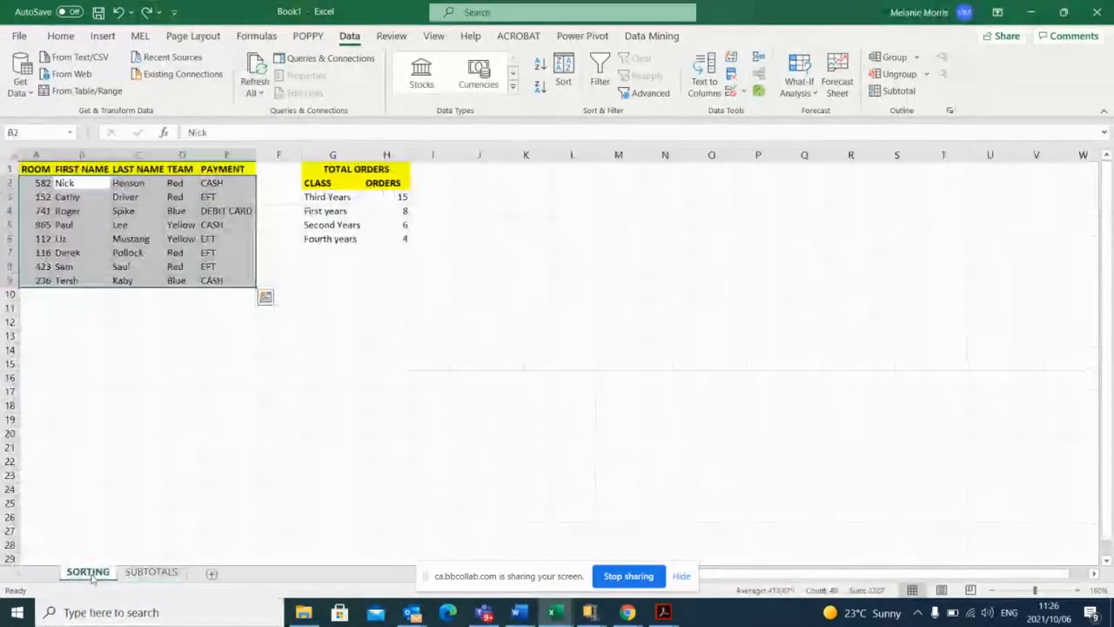
pyautogui.click(1080, 590)
pyautogui.click(1080, 590)
pyautogui.click(1079, 590)
pyautogui.click(1080, 591)
pyautogui.click(1079, 590)
pyautogui.click(1079, 591)
pyautogui.click(1079, 590)
pyautogui.click(1079, 590)
pyautogui.click(1080, 591)
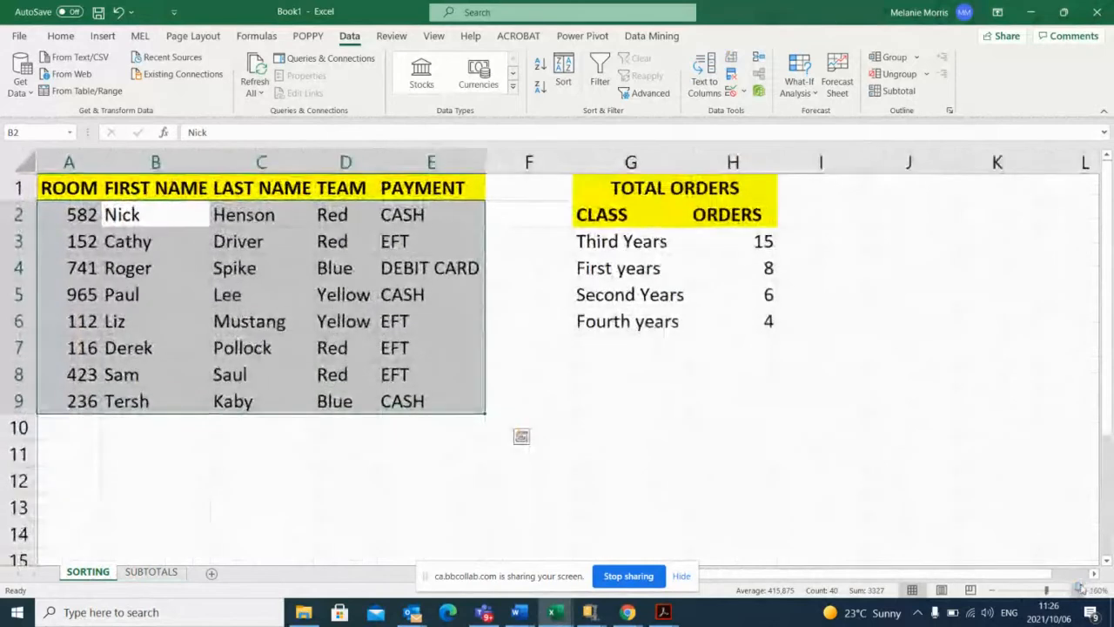
pyautogui.click(1080, 591)
pyautogui.click(197, 423)
pyautogui.click(273, 438)
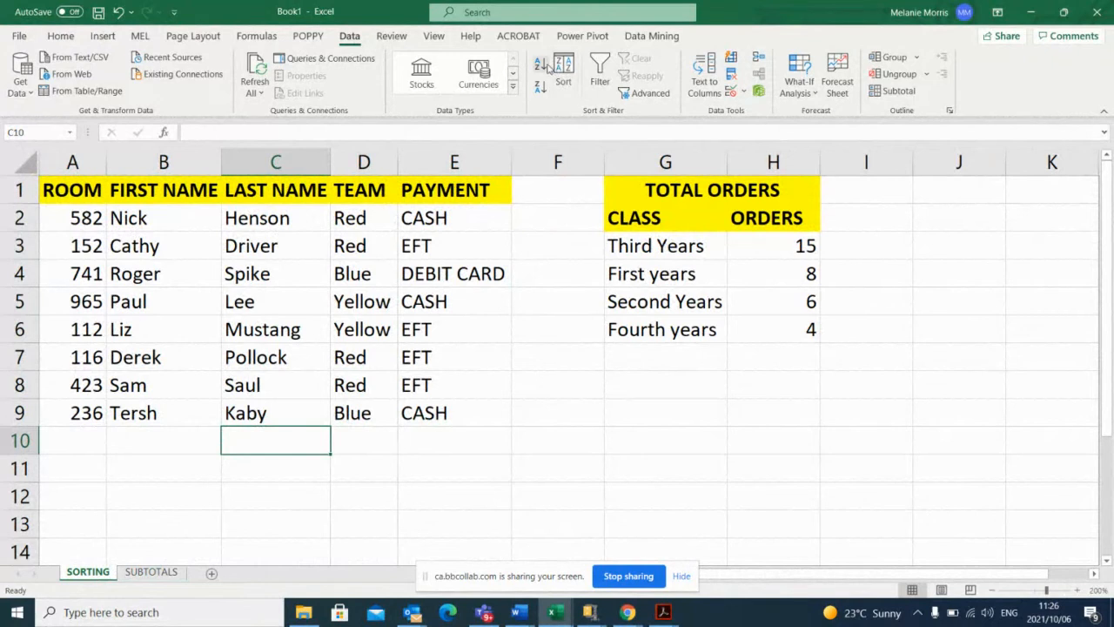
# Sort the room list by LAST NAME from Z to A, and view the Sort dialog's settings without changing them.
pyautogui.click(258, 221)
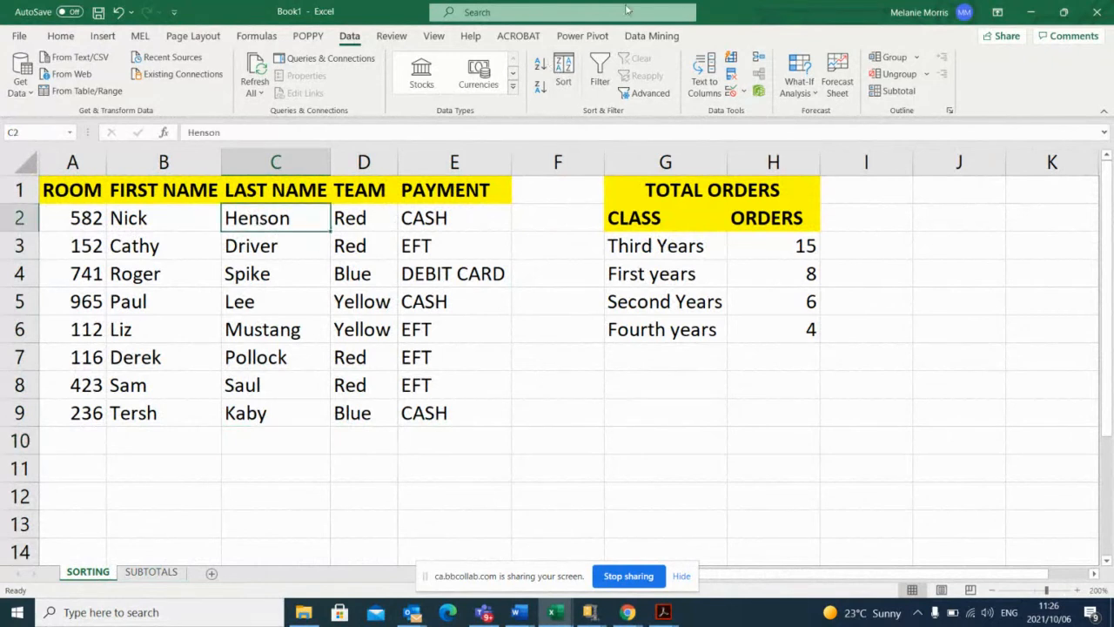
pyautogui.click(539, 90)
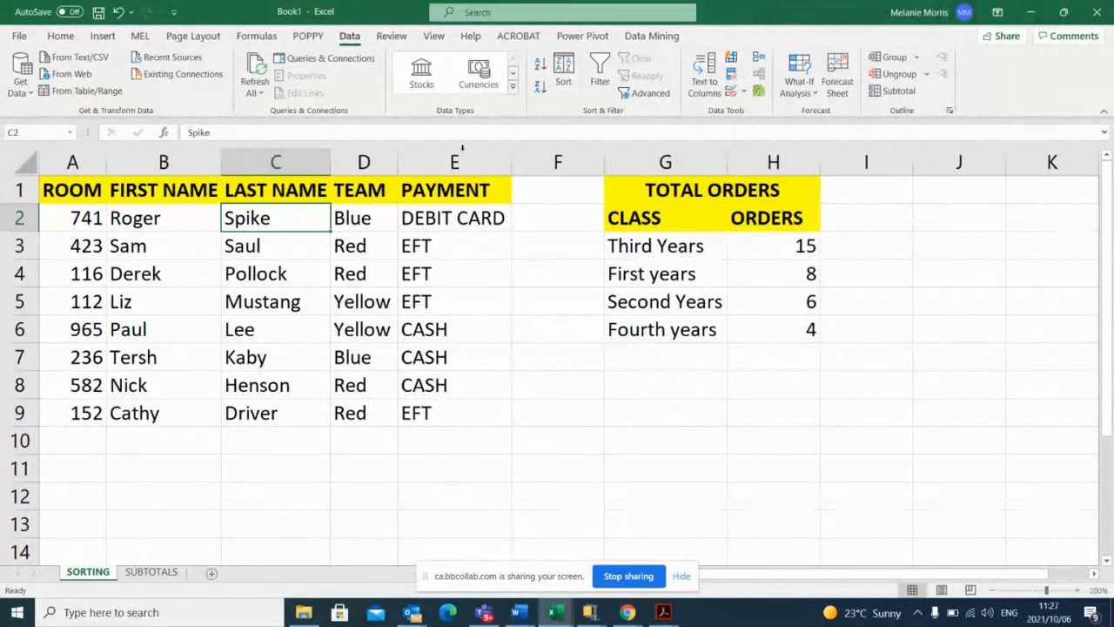
pyautogui.click(565, 78)
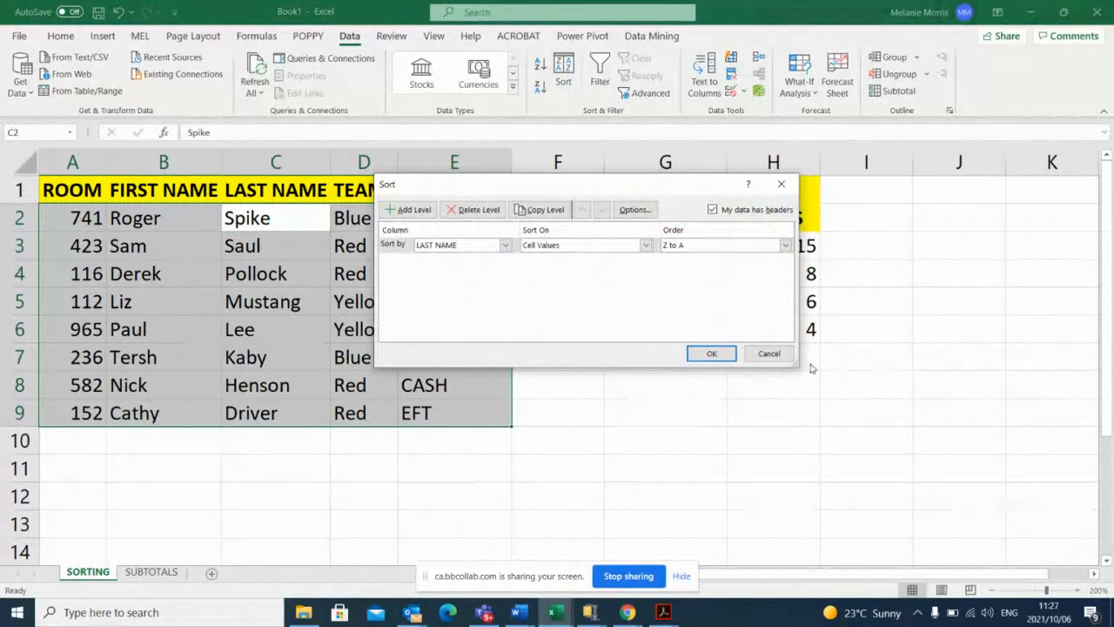
pyautogui.click(768, 354)
pyautogui.click(545, 357)
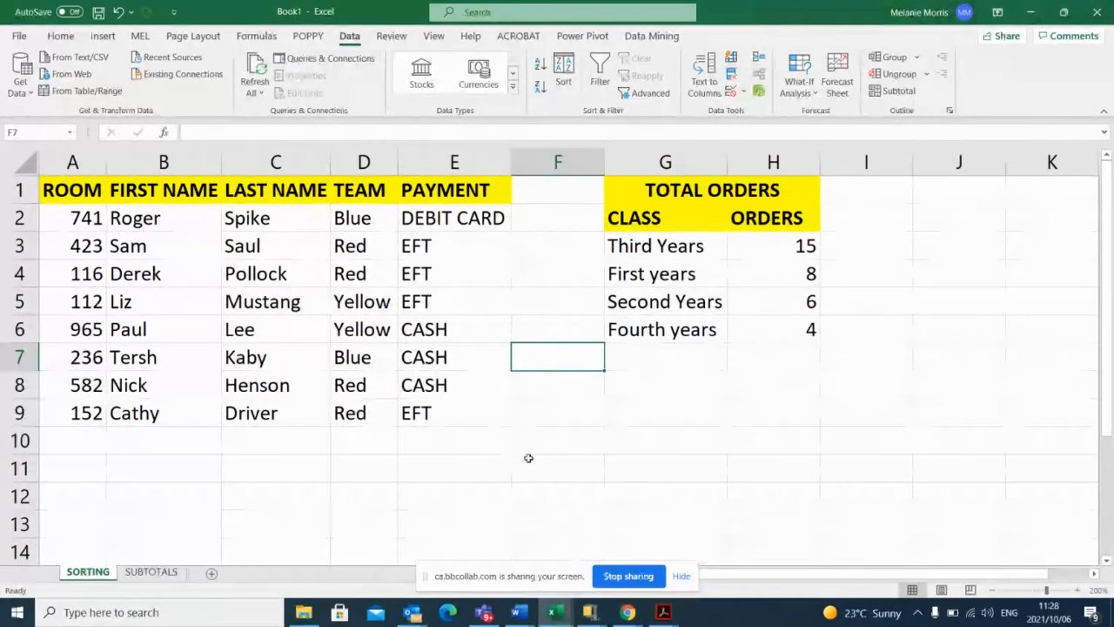
# Try to sort the TOTAL ORDERS table by ORDERS from smallest to largest, and undo that sort.
pyautogui.click(704, 252)
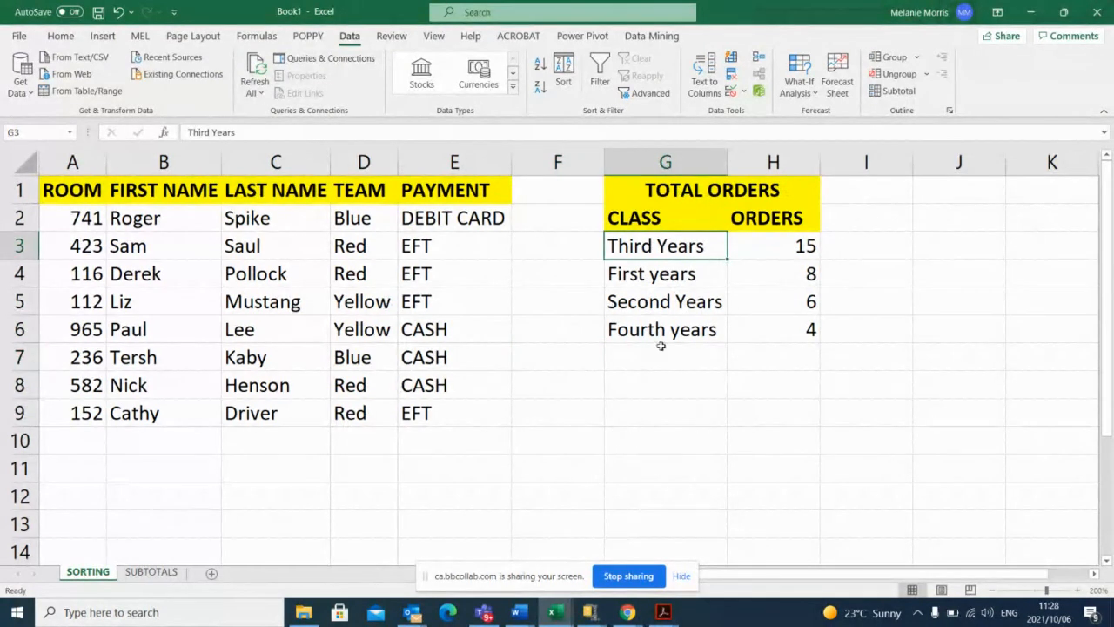
pyautogui.click(784, 275)
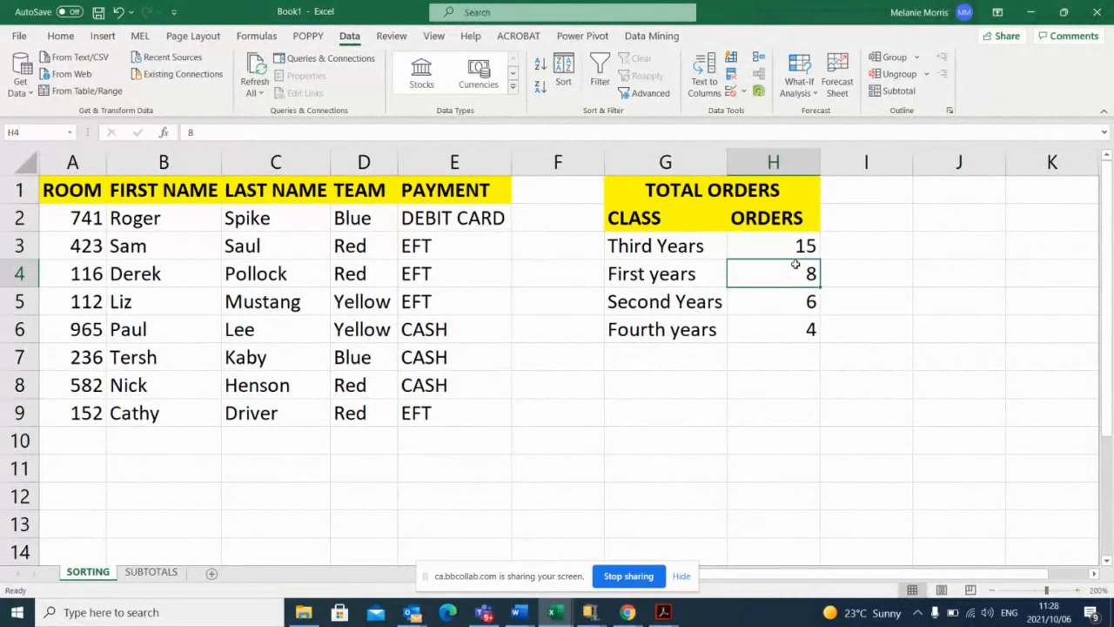
pyautogui.click(539, 66)
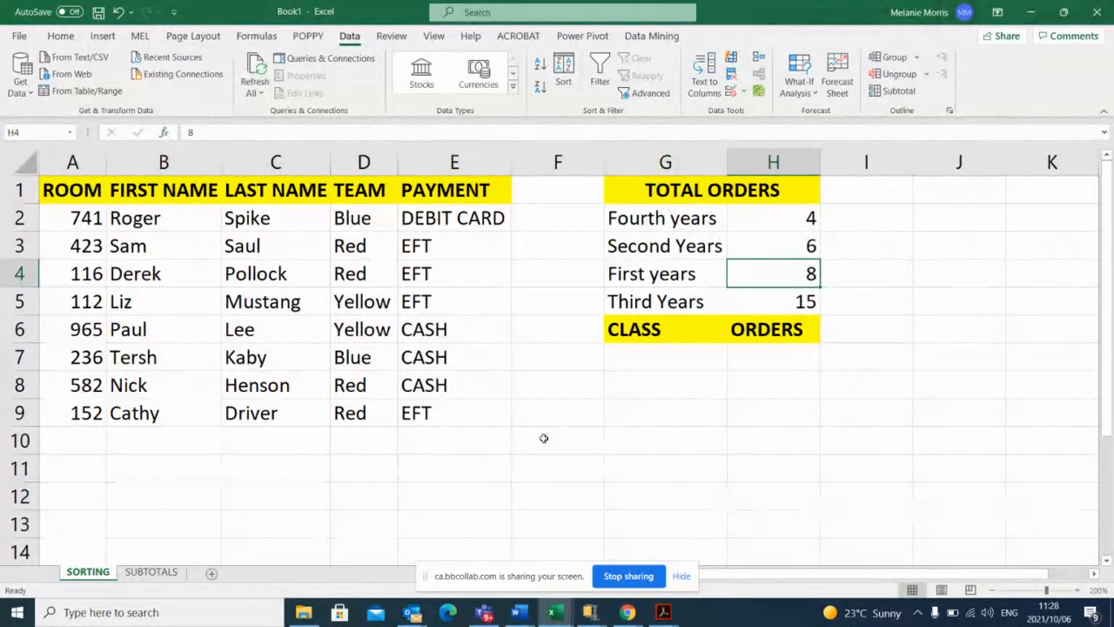
pyautogui.click(115, 12)
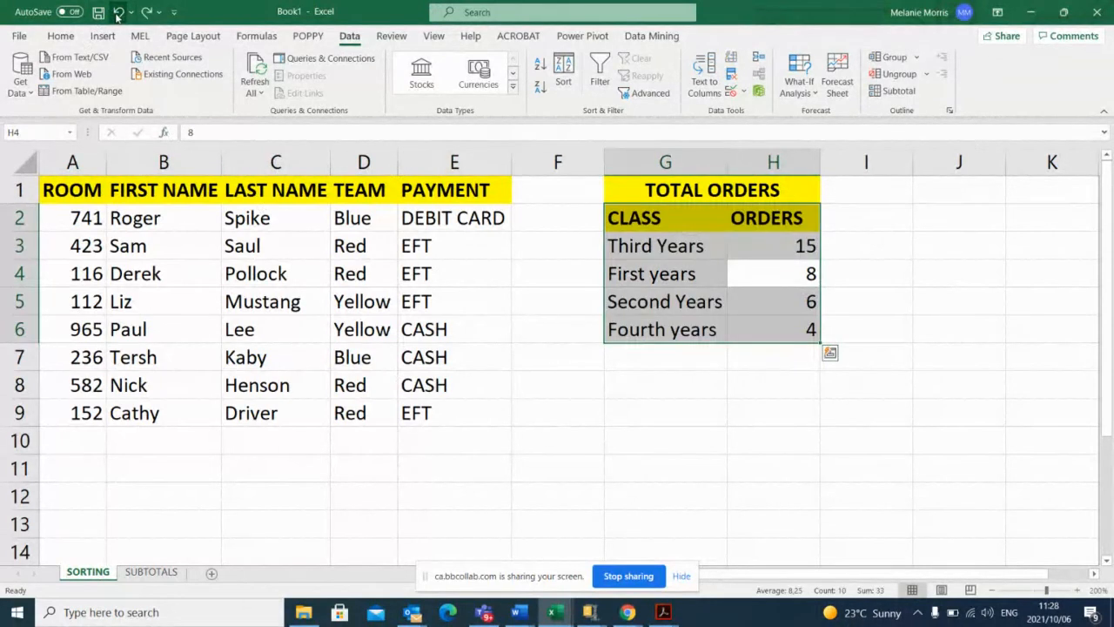
pyautogui.click(879, 290)
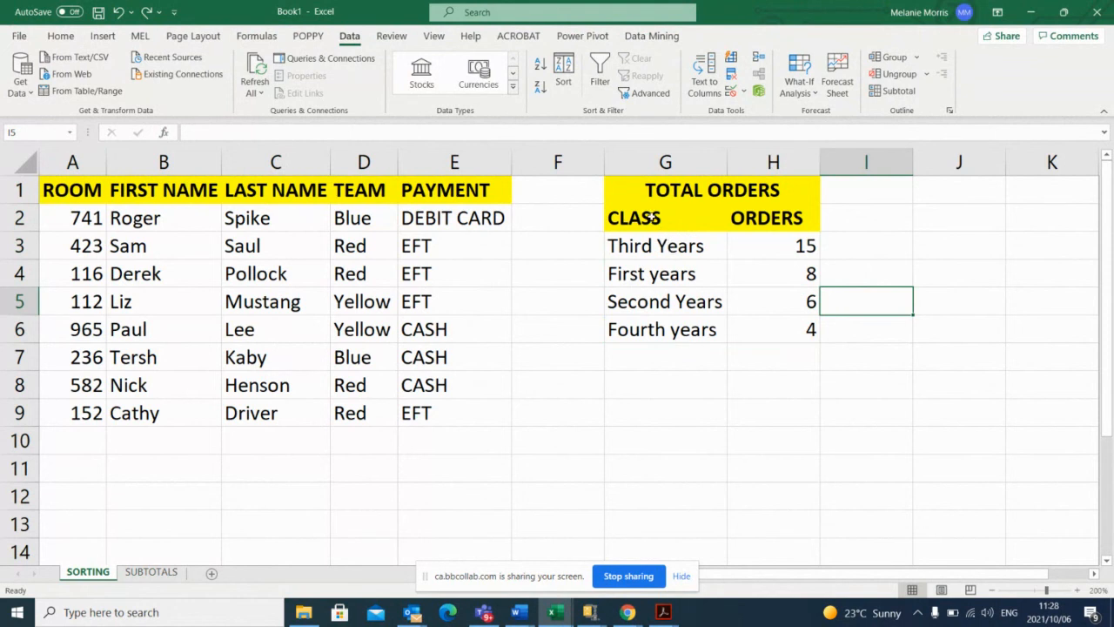
pyautogui.moveTo(652, 218); pyautogui.dragTo(700, 337)
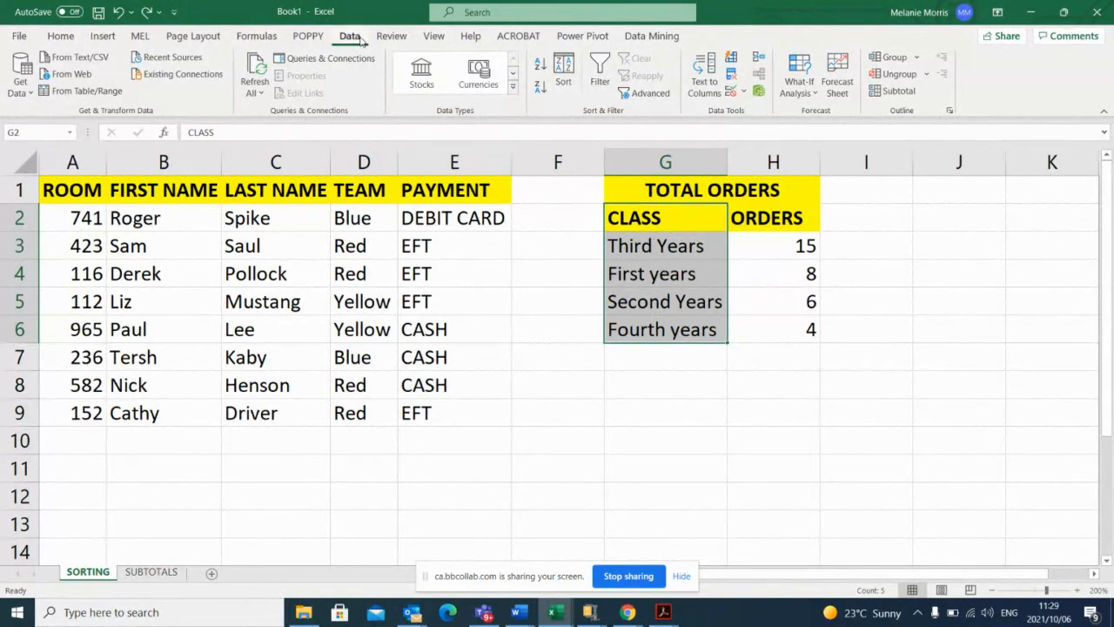
pyautogui.click(564, 74)
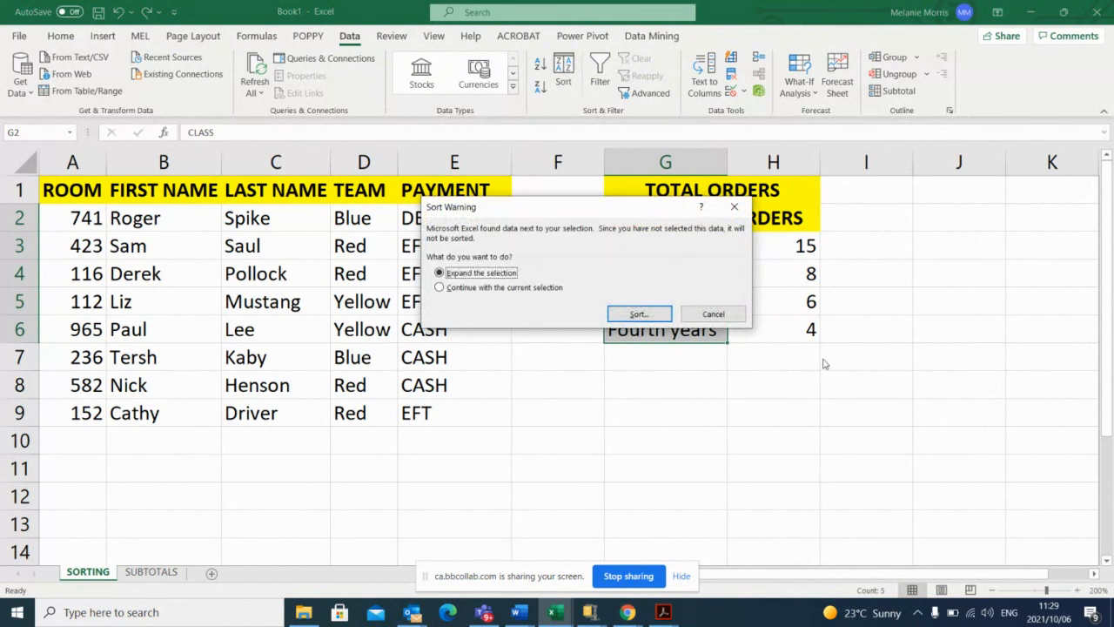
pyautogui.click(713, 313)
# Copy the whole TOTAL ORDERS table, including its headings, into cell A1 of a new worksheet.
pyautogui.moveTo(697, 190); pyautogui.dragTo(806, 319)
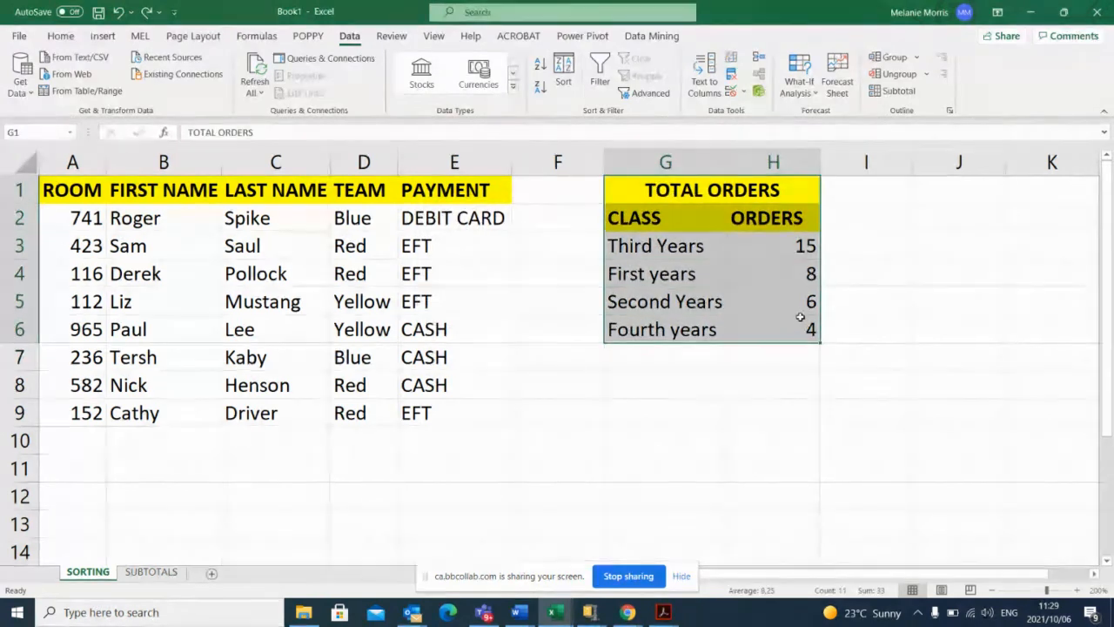
pyautogui.hotkey('ctrl', 'c')
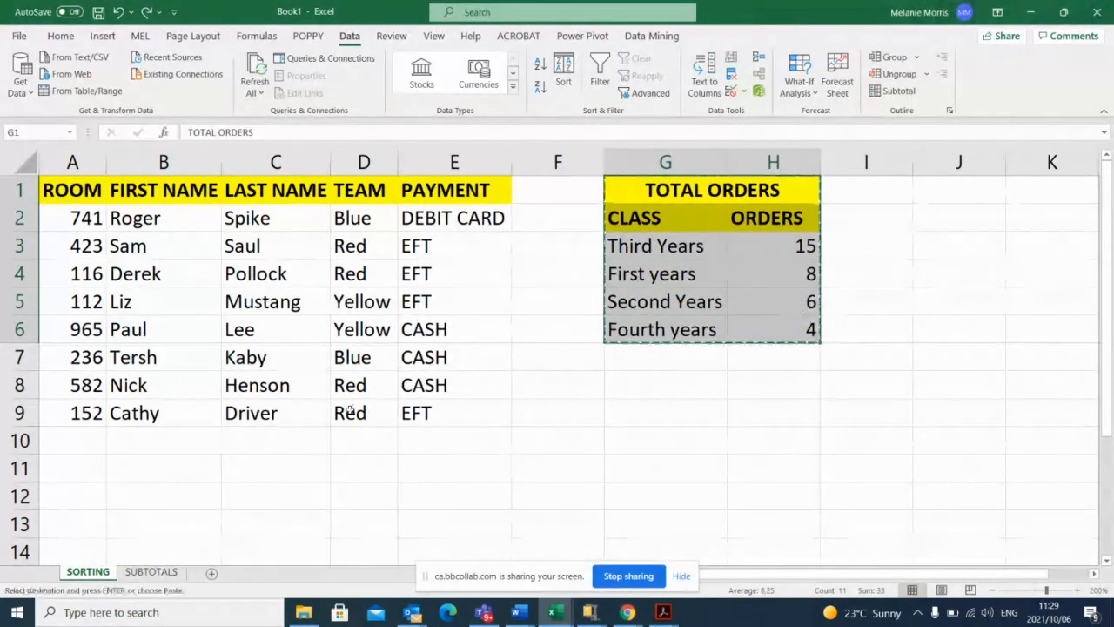
pyautogui.click(211, 573)
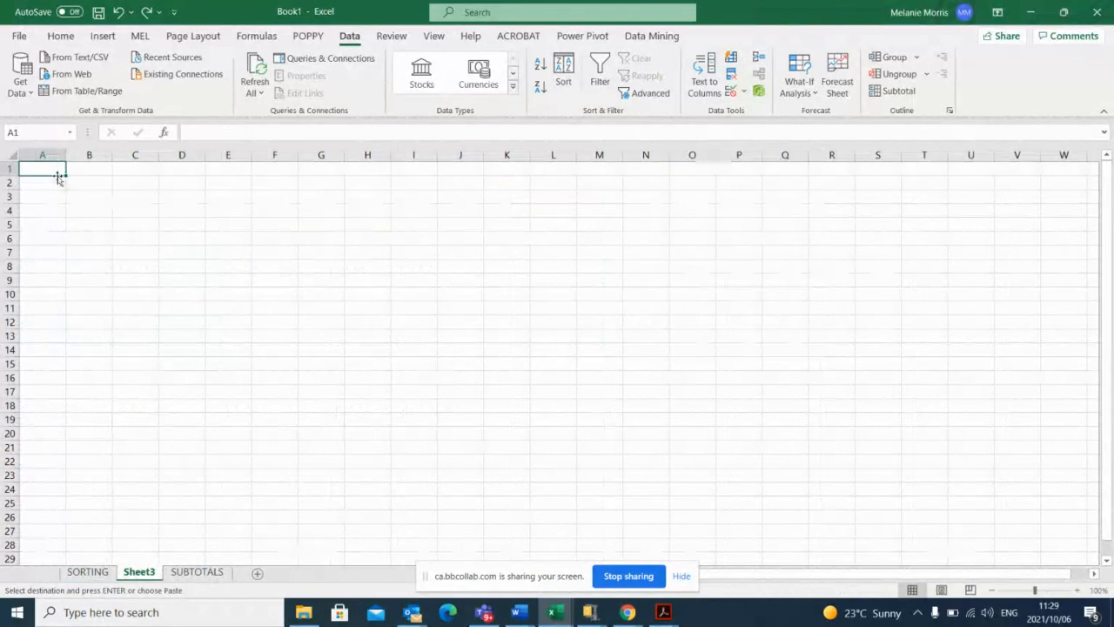
pyautogui.hotkey('ctrl', 'v')
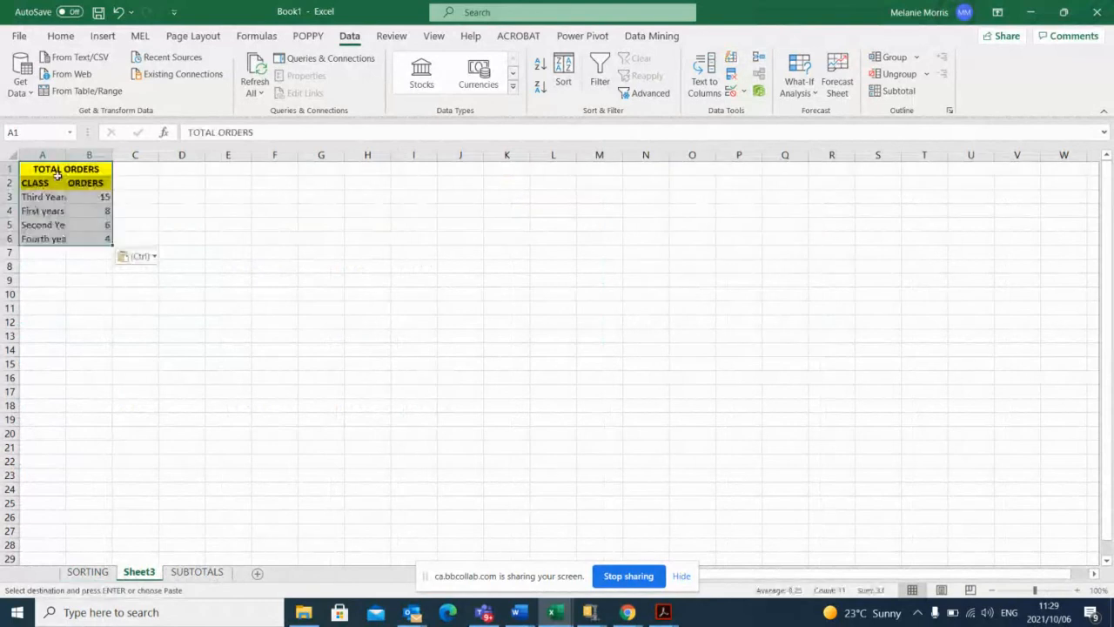
# Zoom the new worksheet to 200% and deselect the pasted TOTAL ORDERS table.
pyautogui.click(1079, 590)
pyautogui.click(1078, 592)
pyautogui.click(1079, 591)
pyautogui.click(1078, 591)
pyautogui.click(1079, 591)
pyautogui.click(1078, 591)
pyautogui.click(1079, 591)
pyautogui.click(1079, 591)
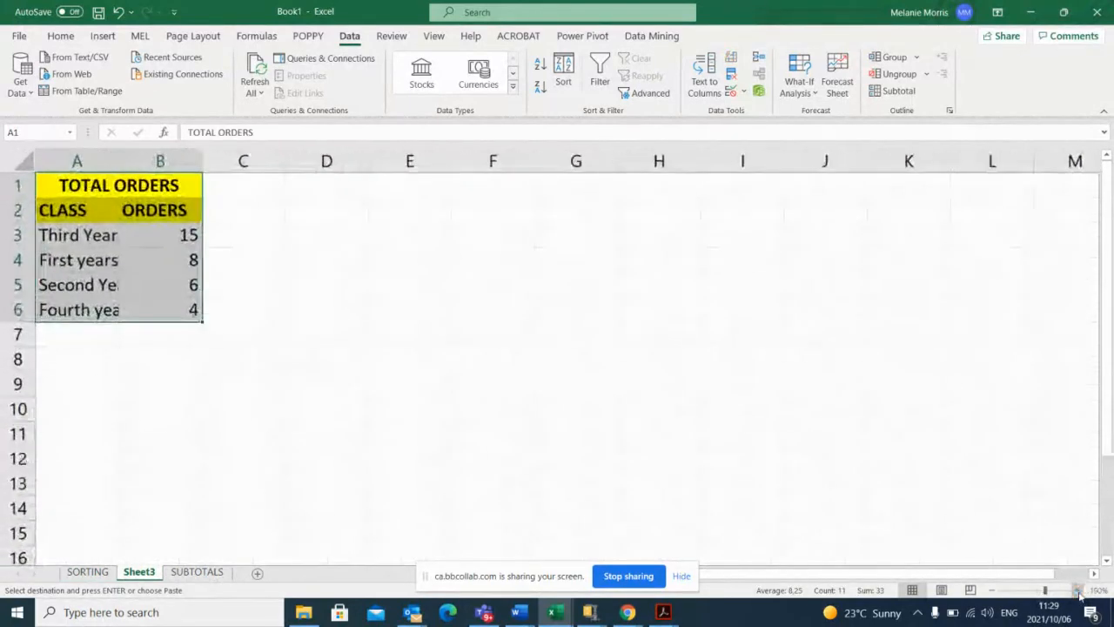
pyautogui.click(1079, 591)
pyautogui.click(221, 393)
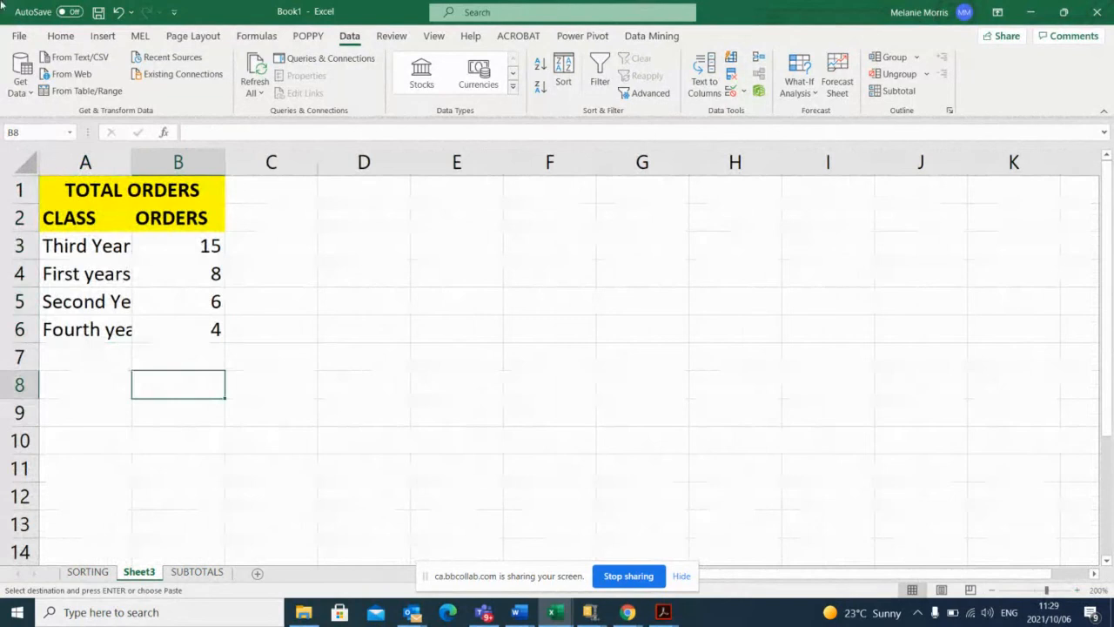
pyautogui.click(95, 218)
pyautogui.moveTo(95, 218); pyautogui.dragTo(110, 329)
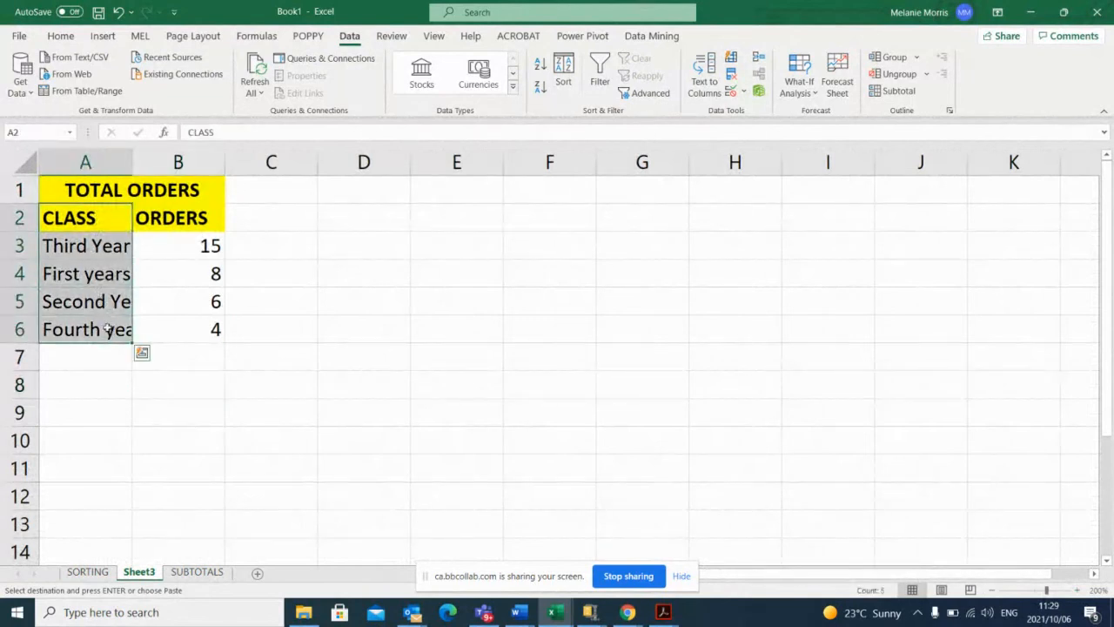
pyautogui.click(564, 80)
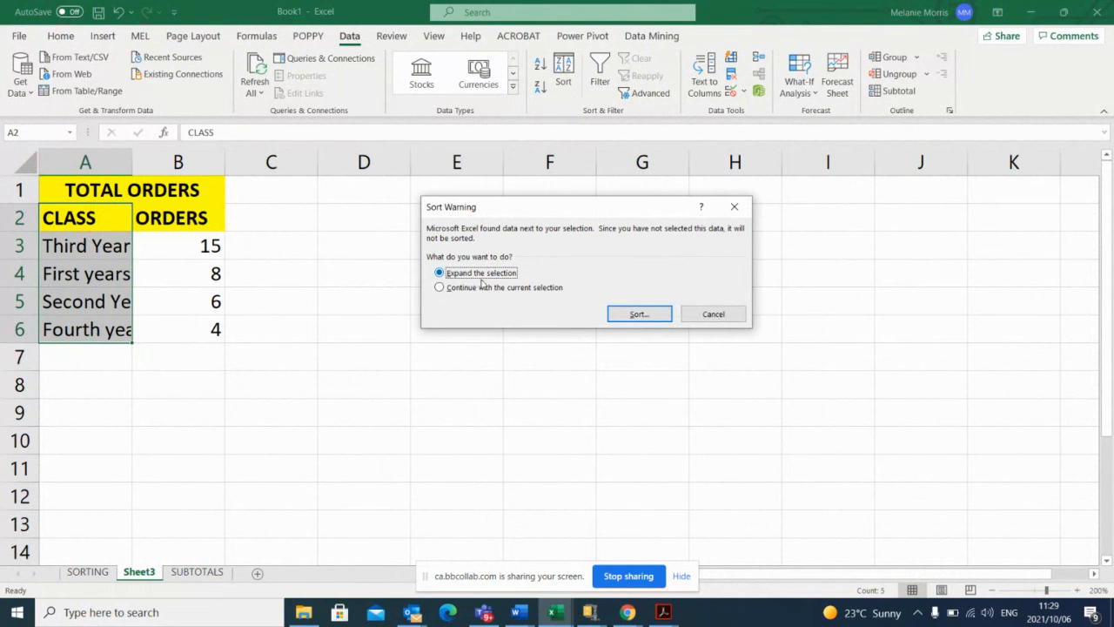
pyautogui.click(642, 315)
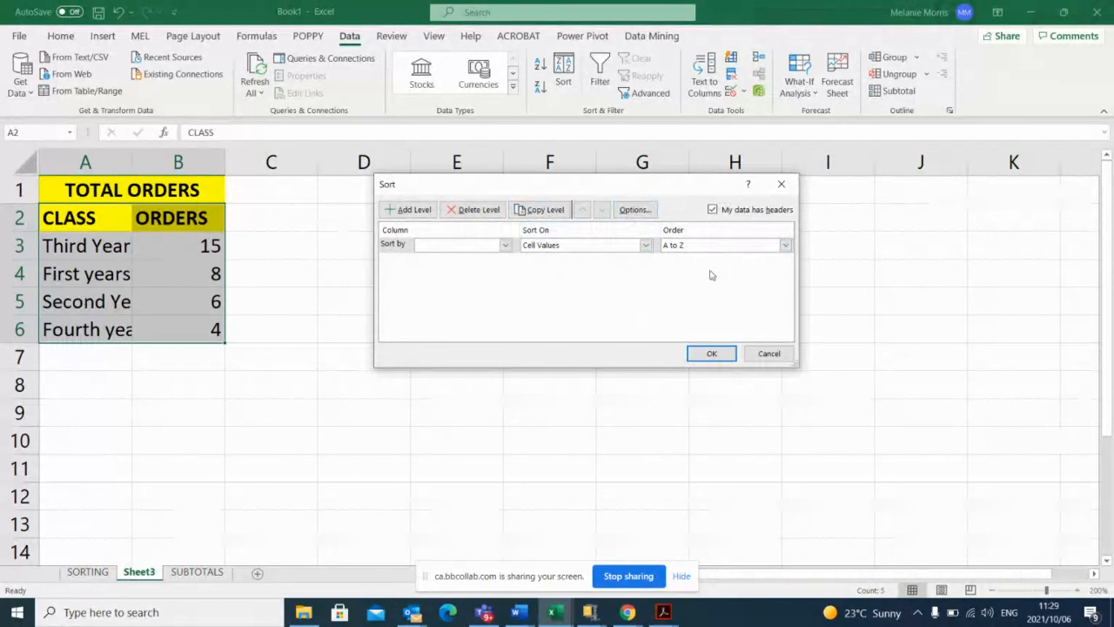
pyautogui.click(505, 245)
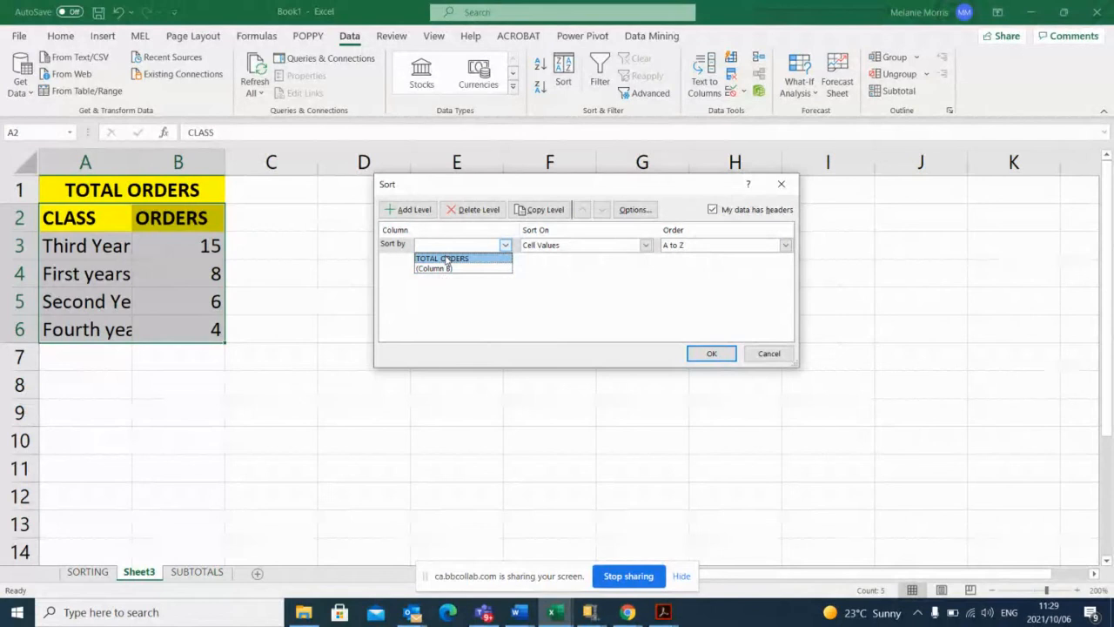
pyautogui.click(335, 276)
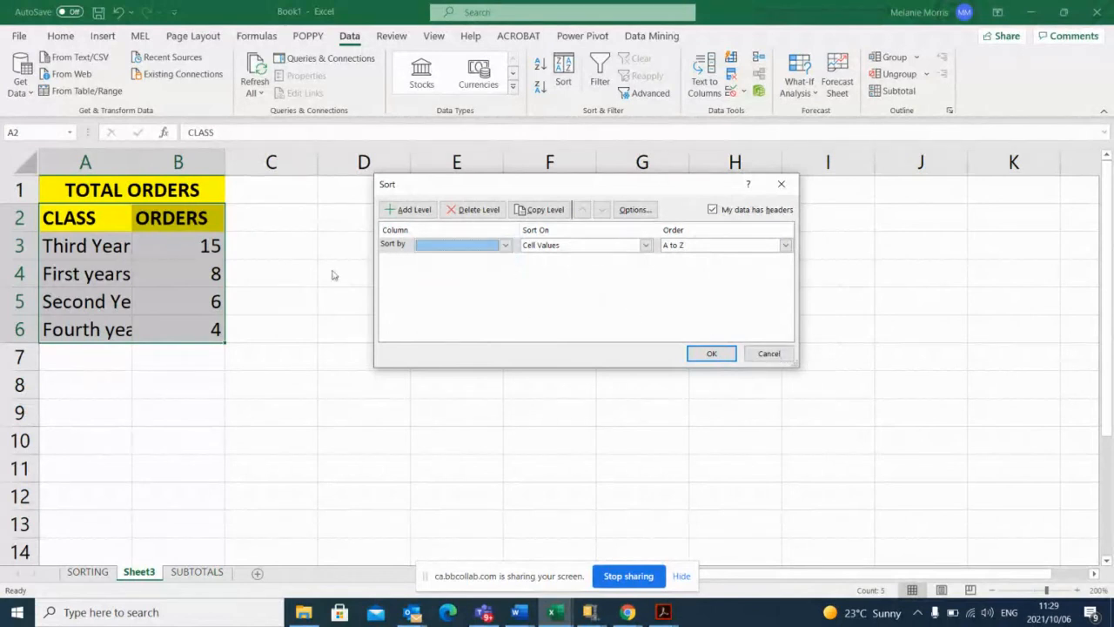
pyautogui.click(767, 353)
pyautogui.click(352, 294)
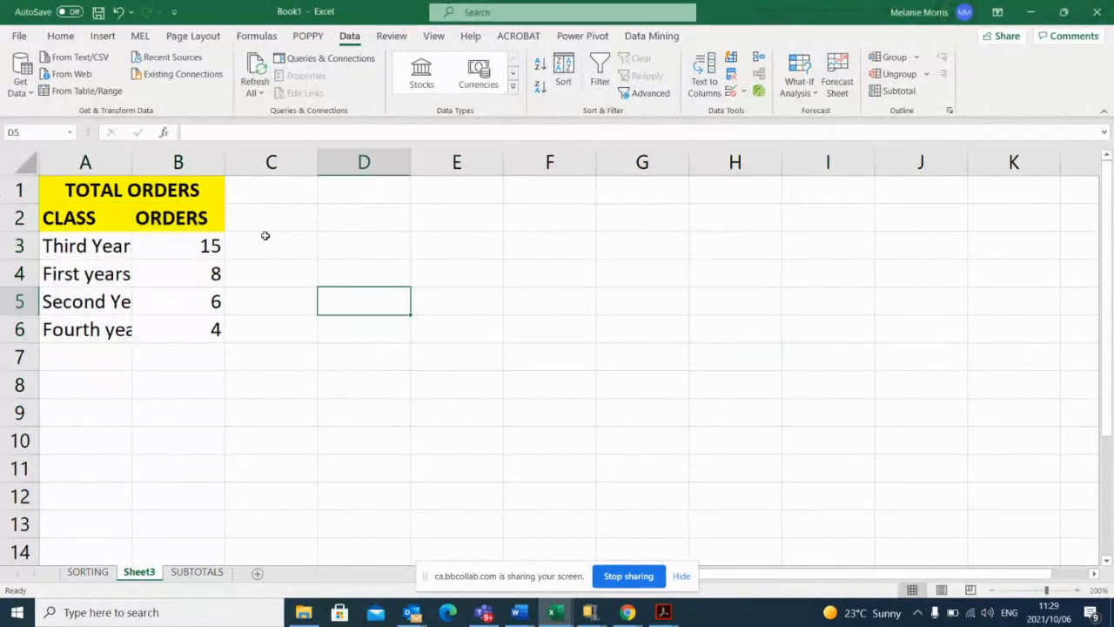
pyautogui.moveTo(76, 188); pyautogui.dragTo(154, 326)
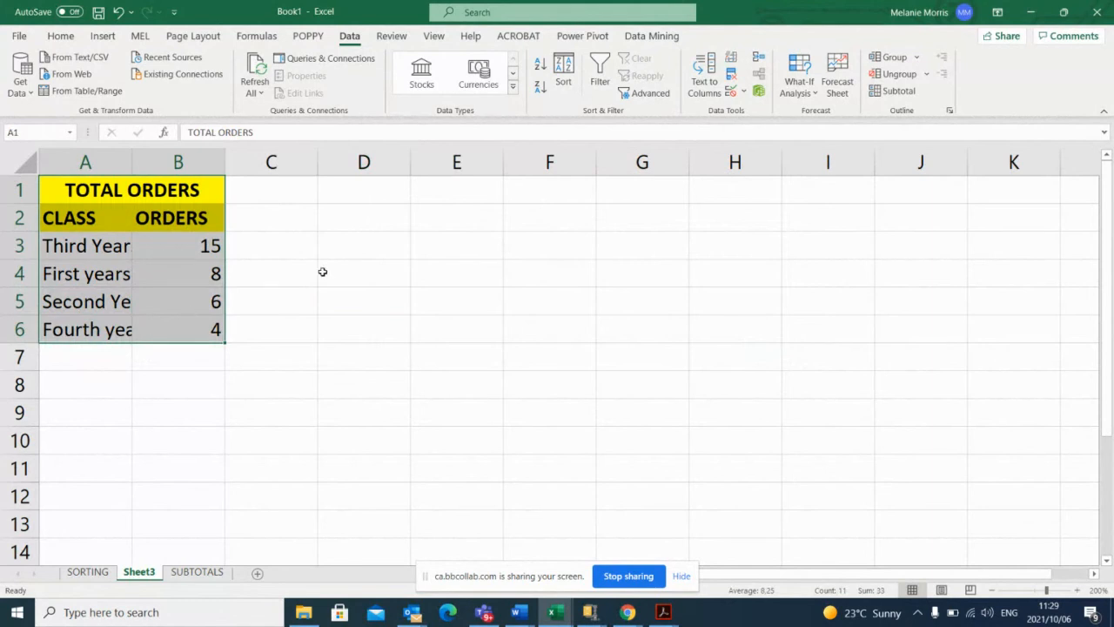
pyautogui.click(566, 77)
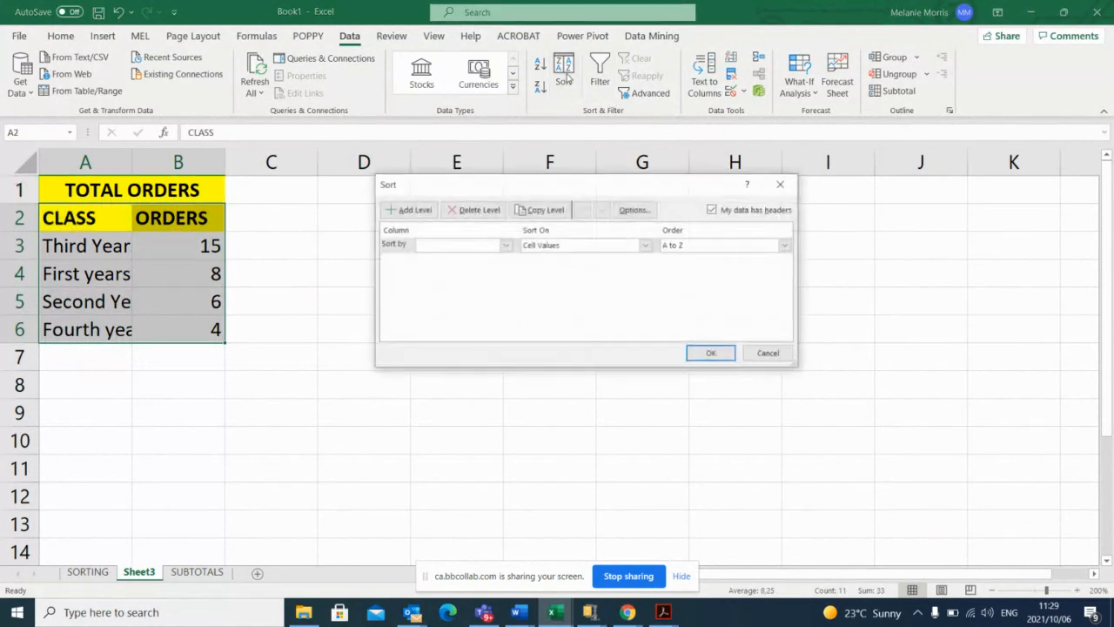
pyautogui.click(505, 247)
pyautogui.click(505, 246)
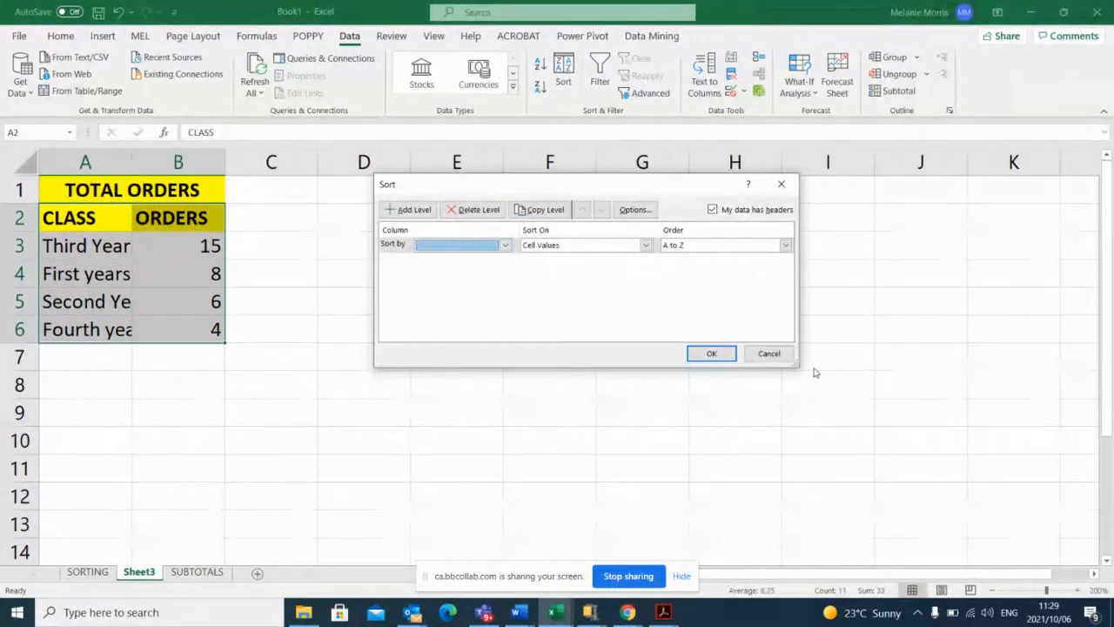
pyautogui.click(769, 354)
# Set up a custom sort by CLASS on cells A2:A6 only, continuing with the current selection instead of expanding it.
pyautogui.click(57, 220)
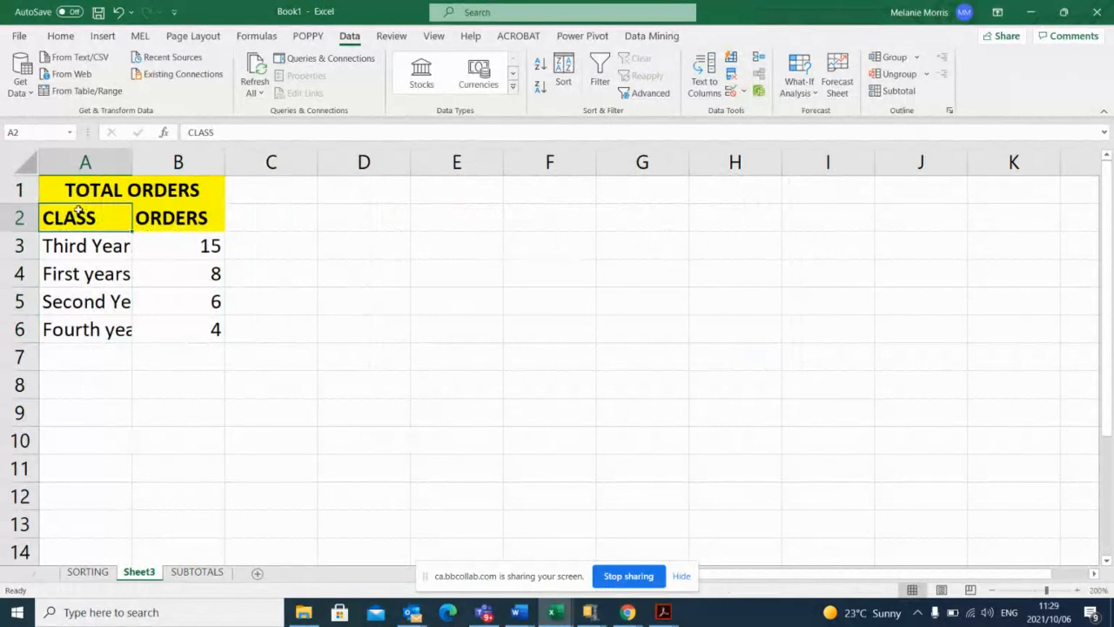
pyautogui.moveTo(76, 214); pyautogui.dragTo(108, 334)
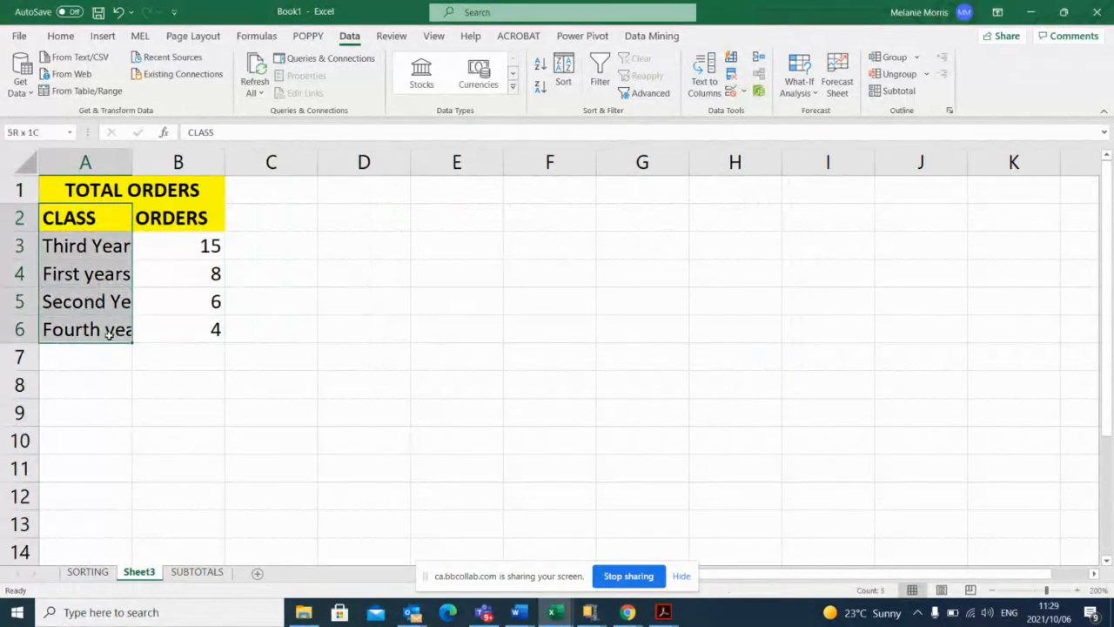
pyautogui.click(561, 82)
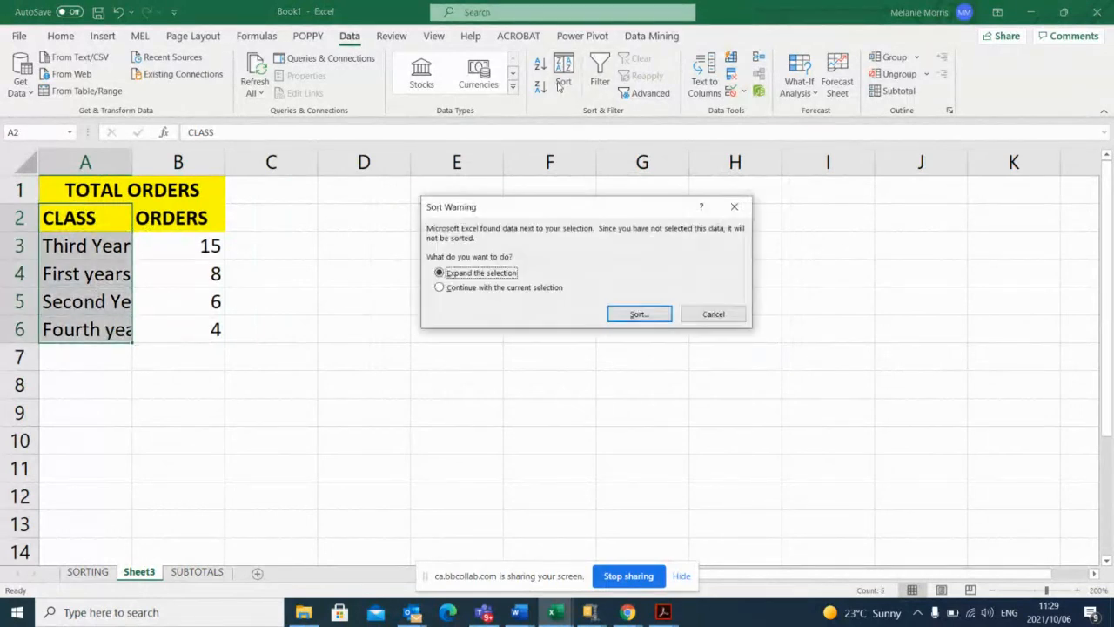
pyautogui.click(441, 288)
pyautogui.click(641, 315)
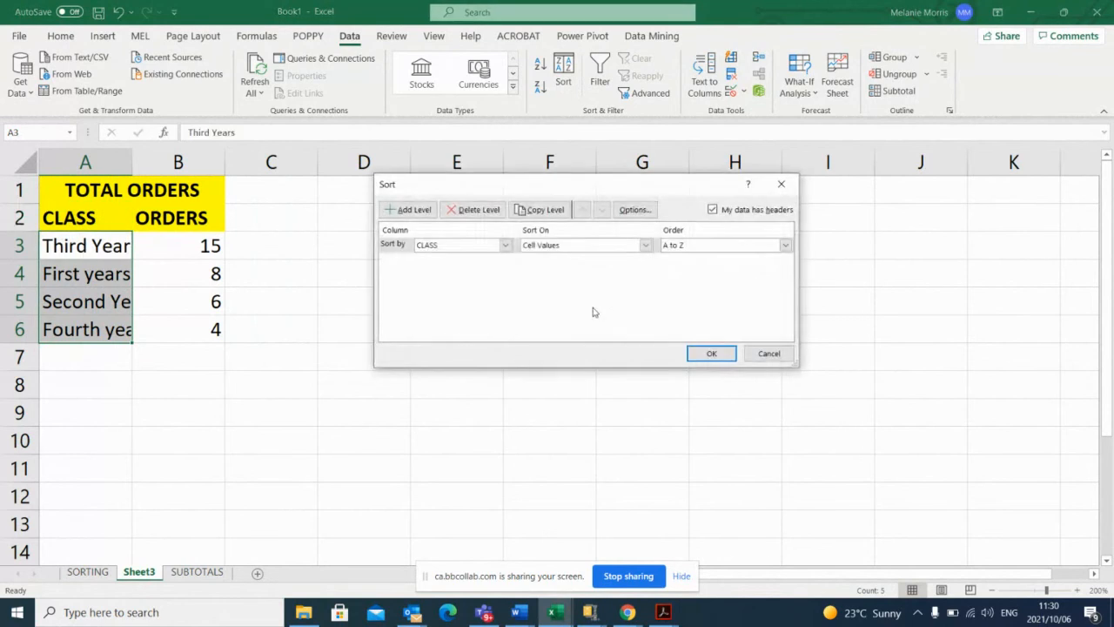
pyautogui.click(506, 246)
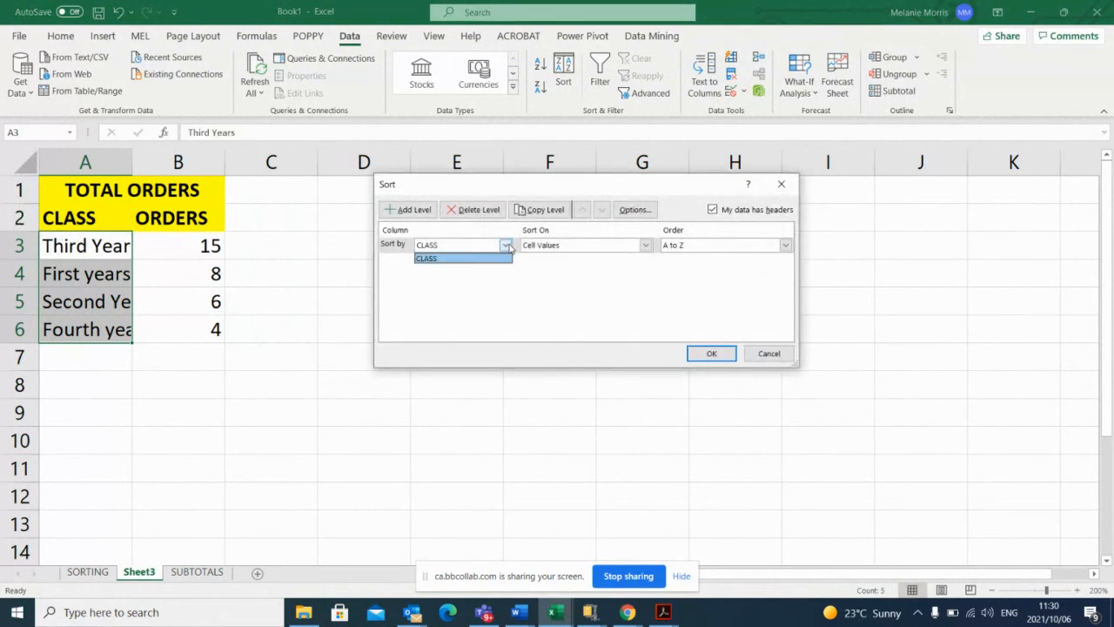
pyautogui.click(433, 259)
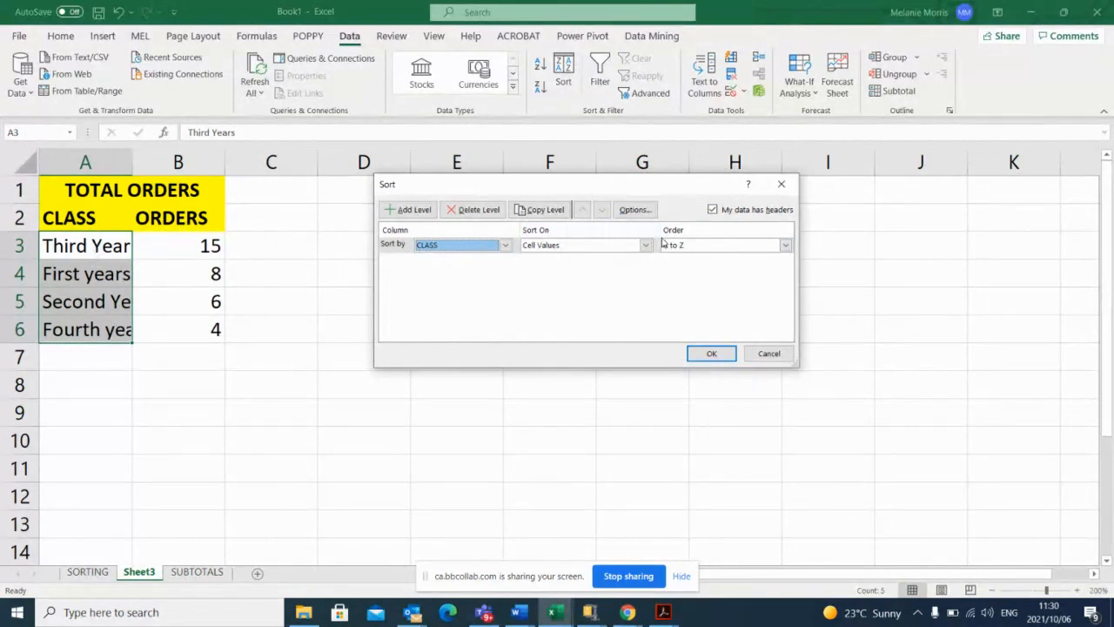
# Add a custom list for the sort order with the entries First Year, Second Year, Third Year and Fourth Year.
pyautogui.click(785, 246)
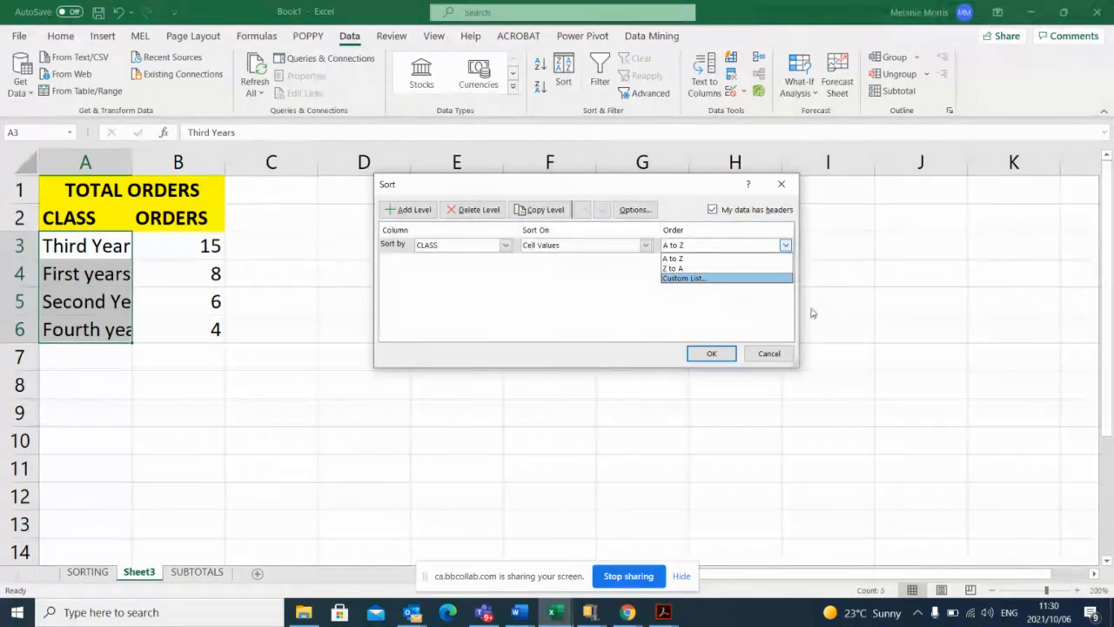
pyautogui.click(700, 279)
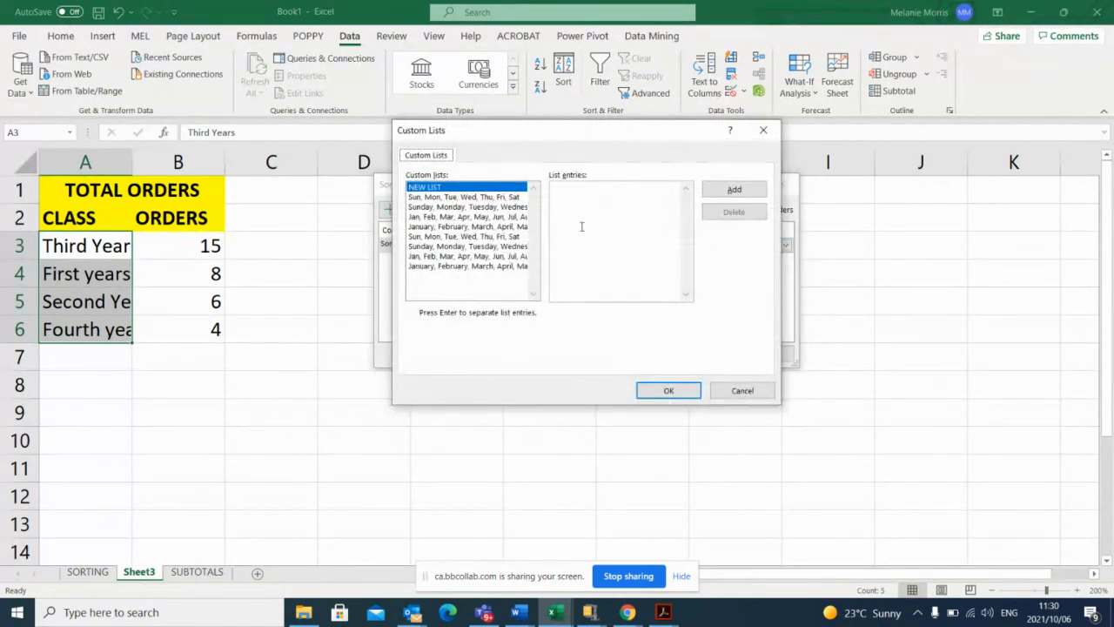
pyautogui.click(568, 189)
pyautogui.write('First')
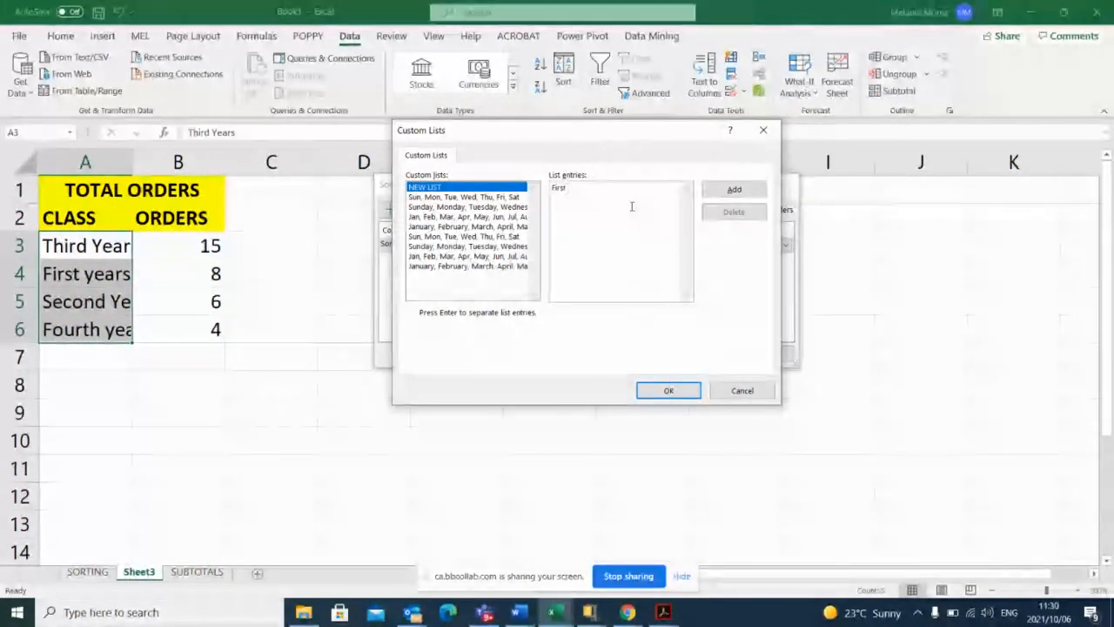
pyautogui.write(' Year')
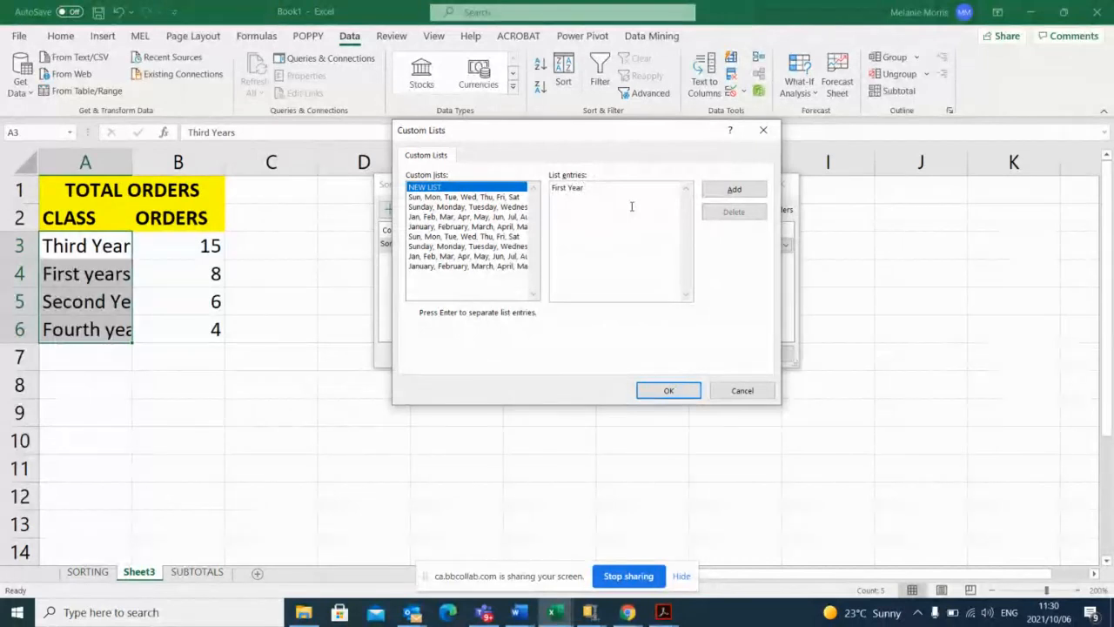
pyautogui.press('Return')
pyautogui.write('Second Year')
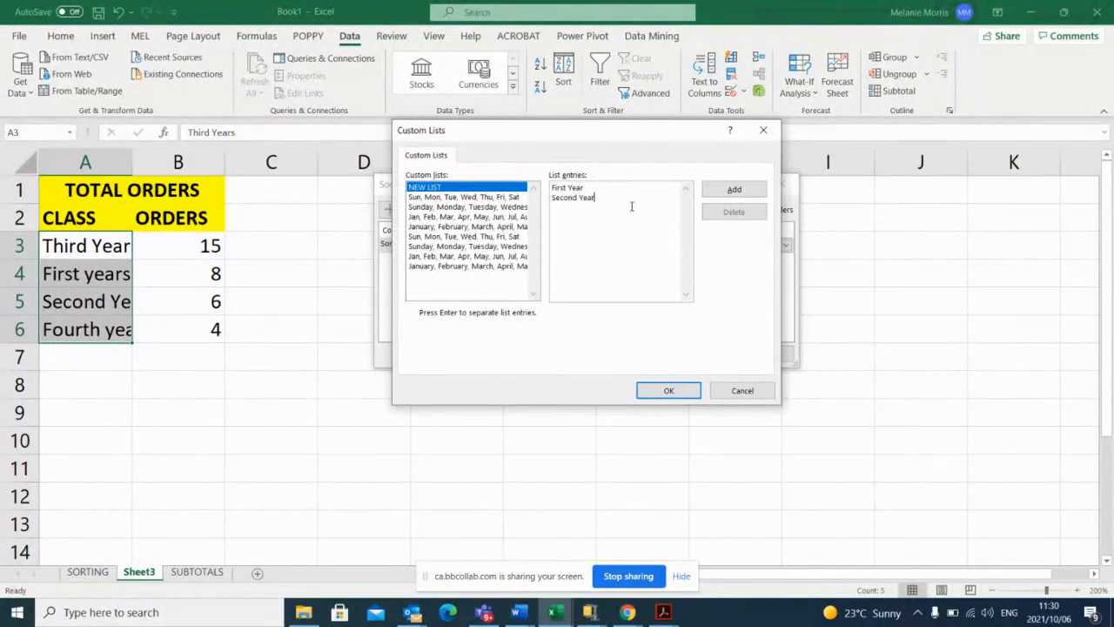
pyautogui.write('ir')
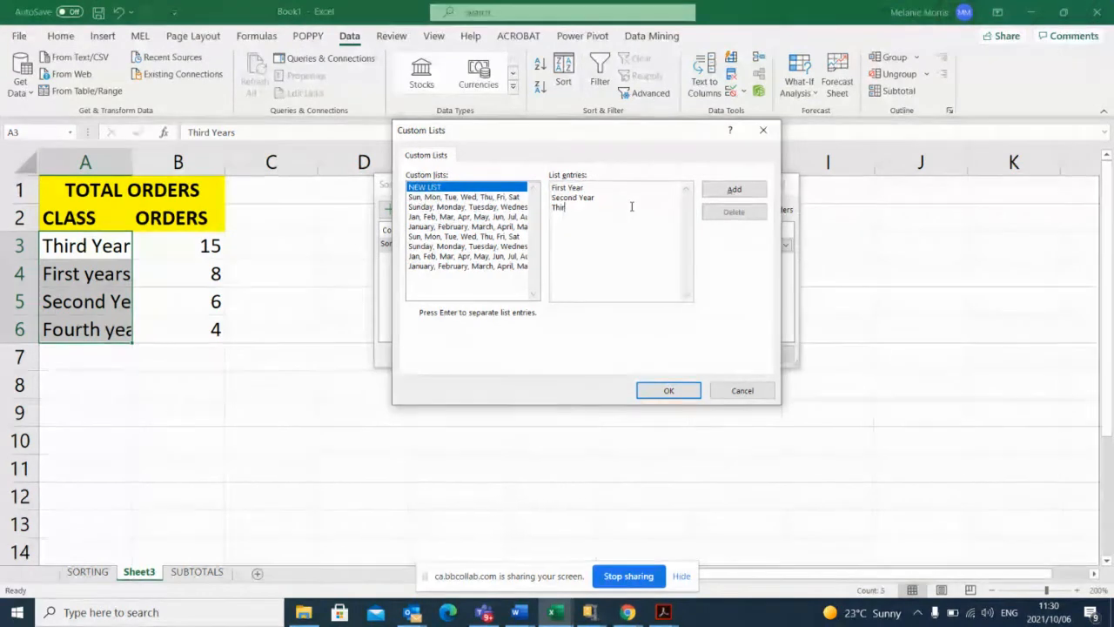
pyautogui.write('d Year')
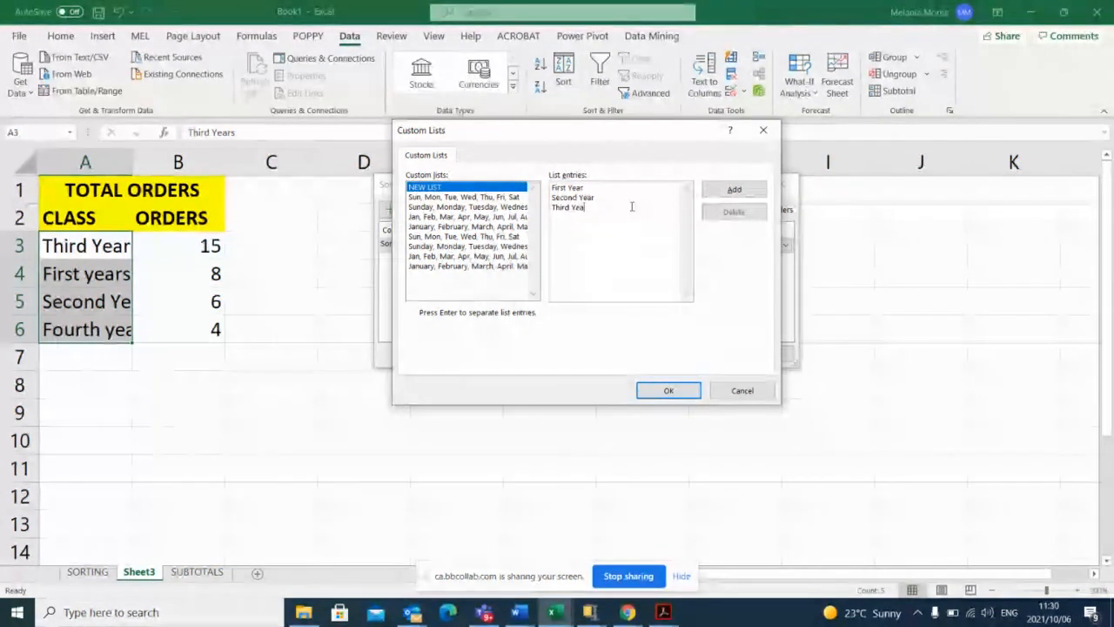
pyautogui.press('Return')
pyautogui.write('Fou')
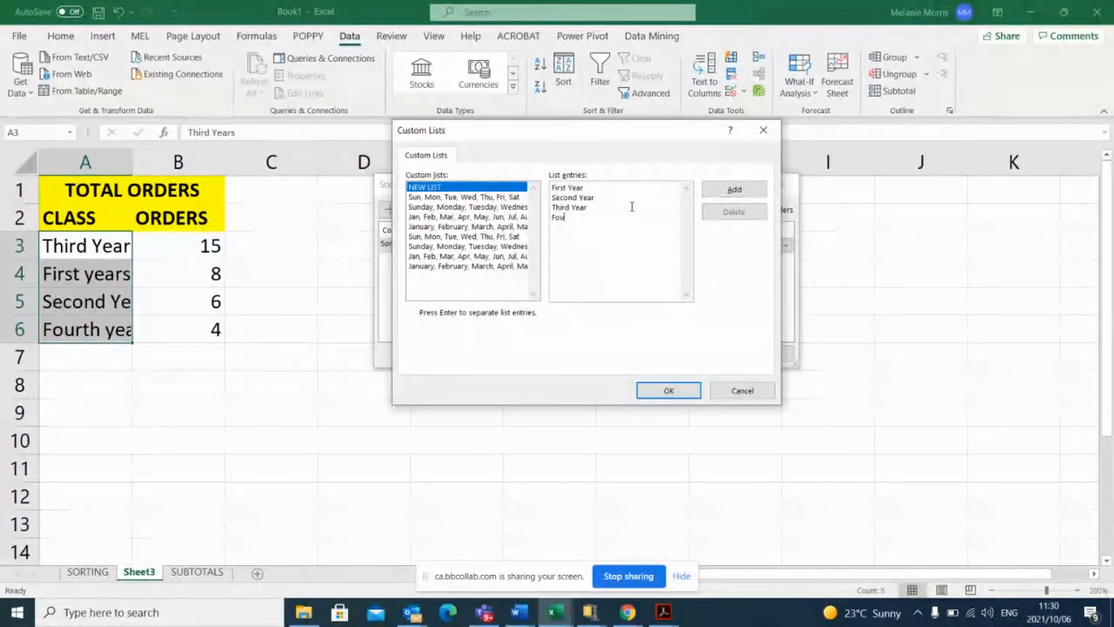
pyautogui.write('rth Year')
pyautogui.click(734, 190)
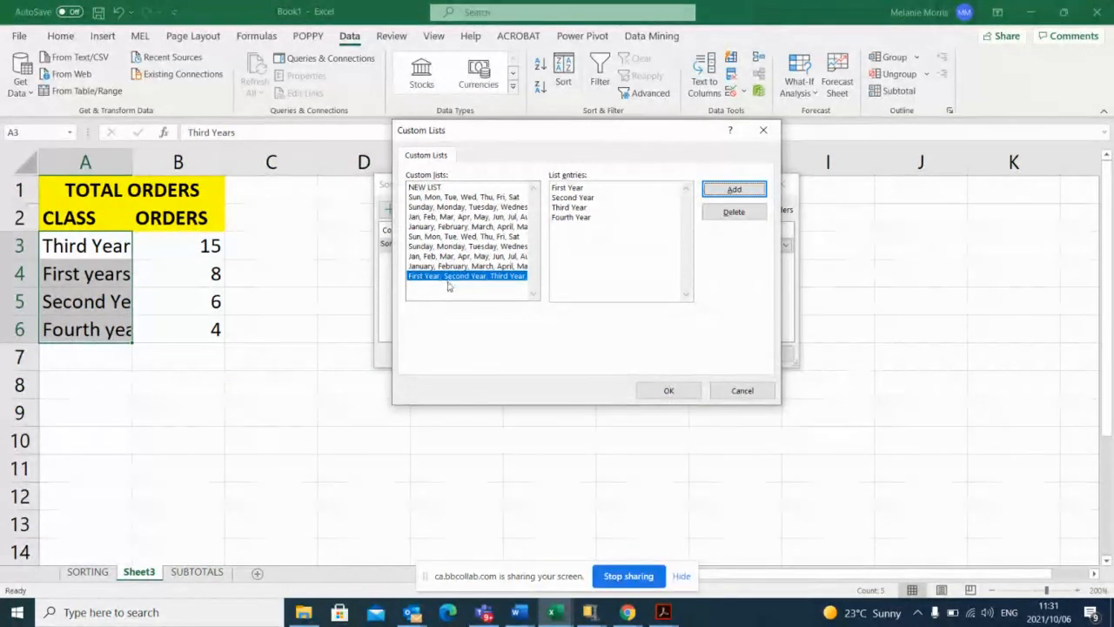
# Apply the new First Year to Fourth Year custom list as the sort order and sort the CLASS column by it.
pyautogui.click(449, 280)
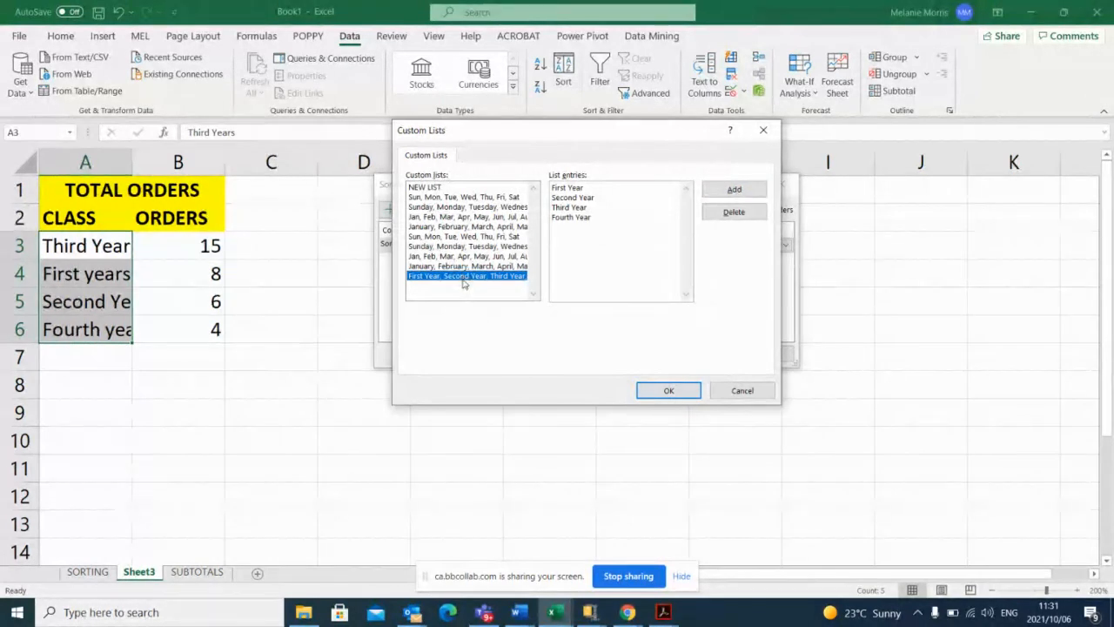
pyautogui.click(667, 390)
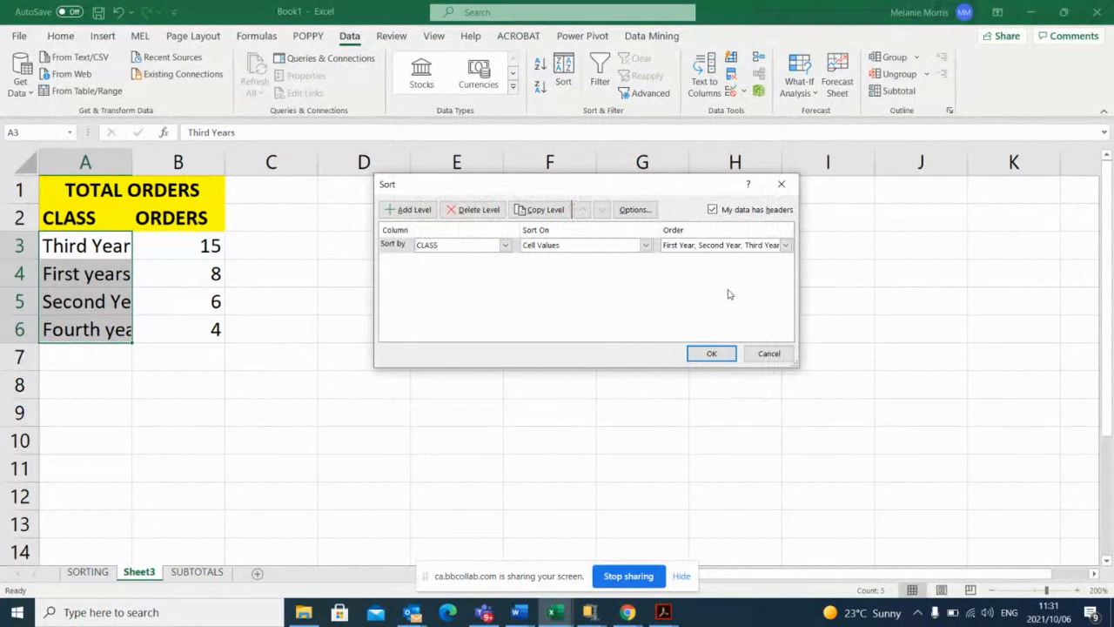
pyautogui.click(711, 354)
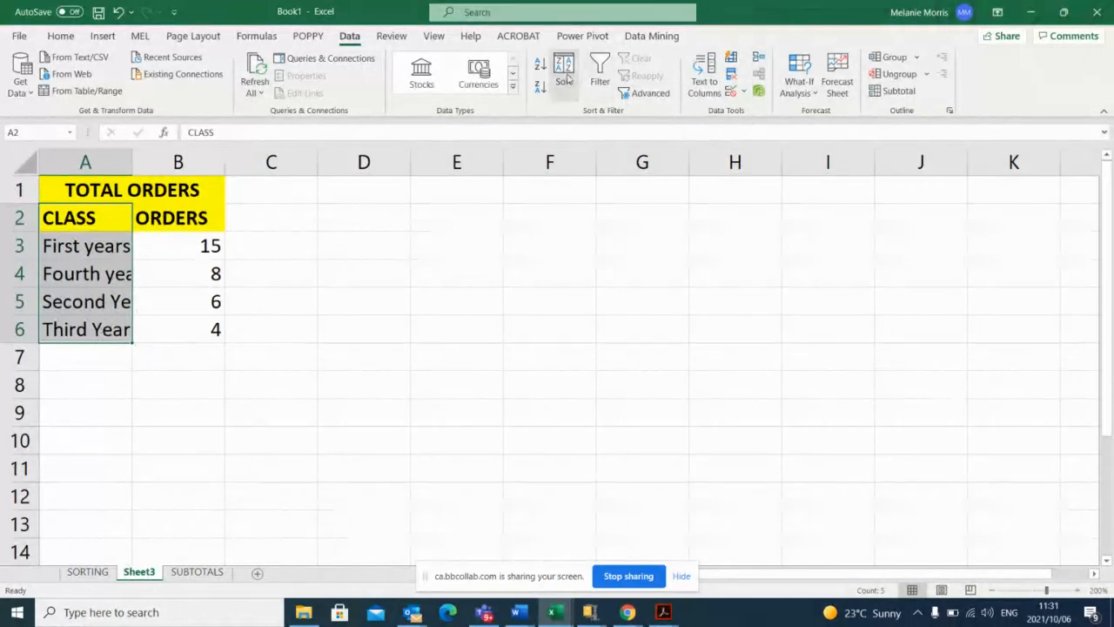
# Try sorting the CLASS column alone again, using the custom order First Year, Second Year, Third Year, Fourth Year.
pyautogui.click(566, 80)
pyautogui.click(481, 288)
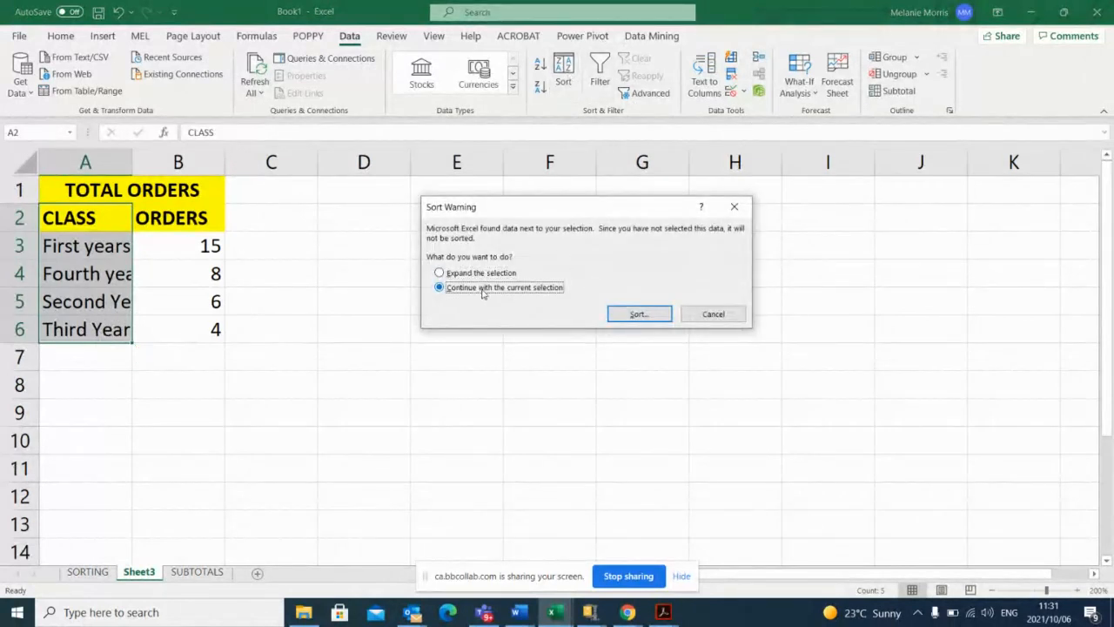
pyautogui.click(636, 314)
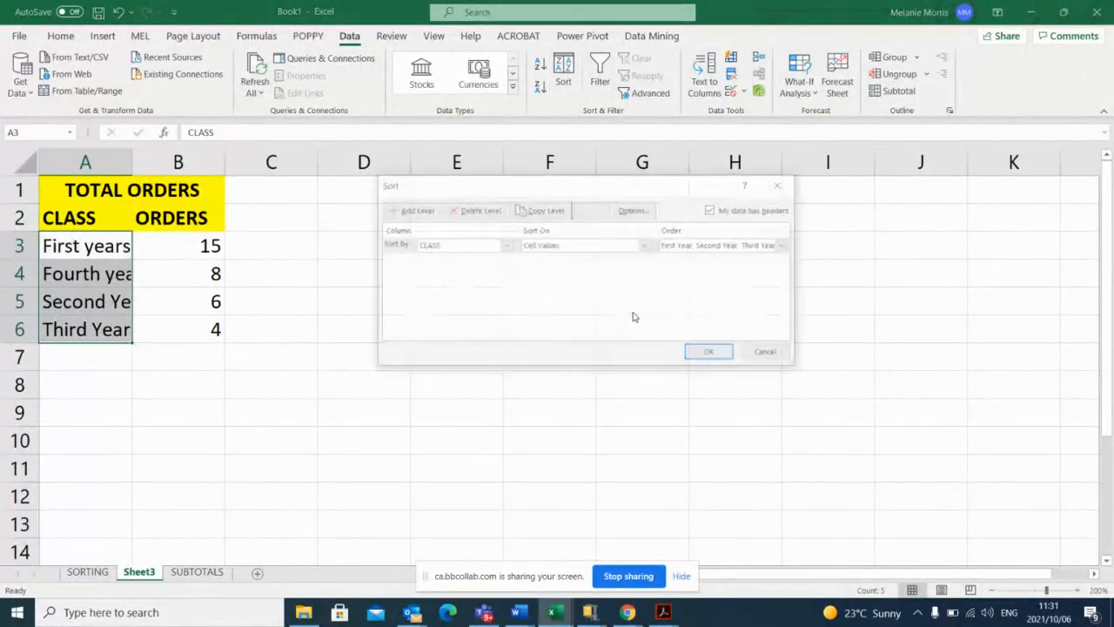
pyautogui.click(787, 246)
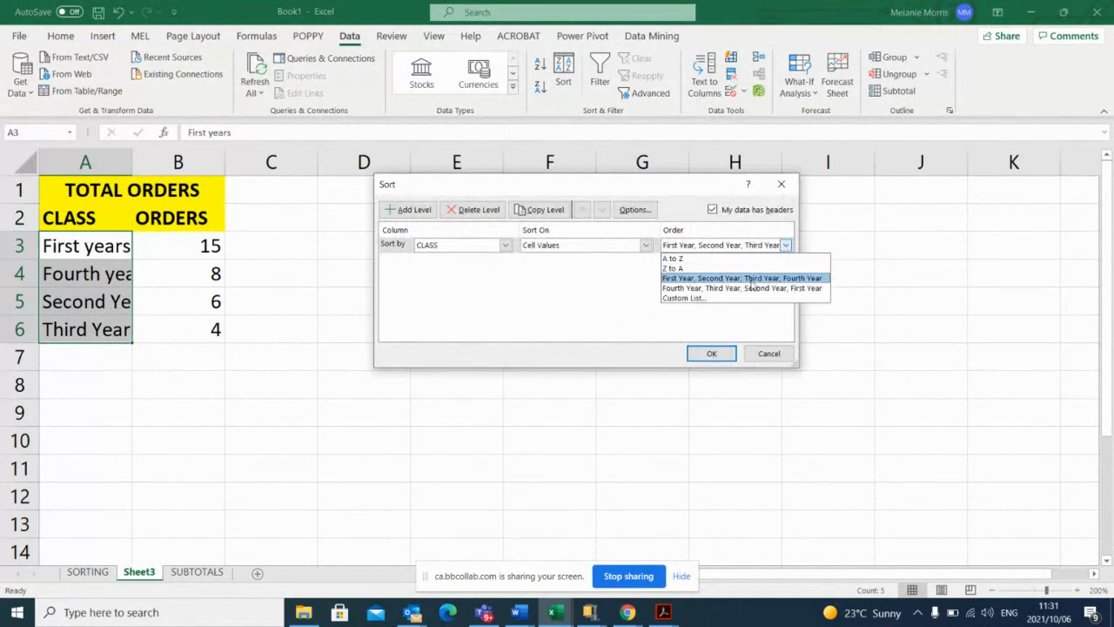
pyautogui.click(698, 278)
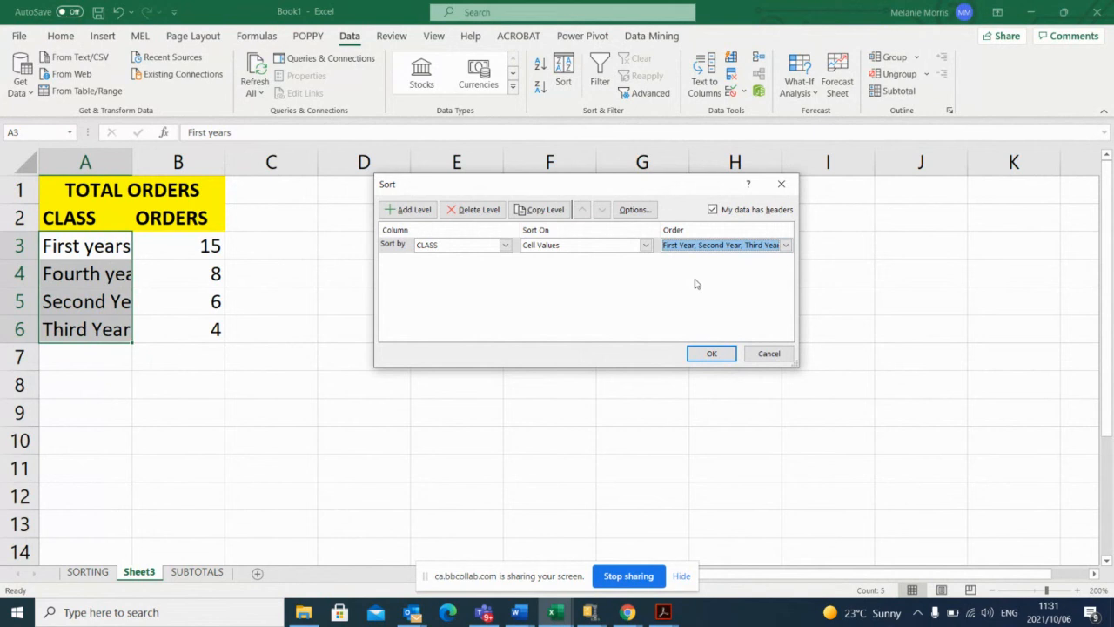
pyautogui.click(711, 354)
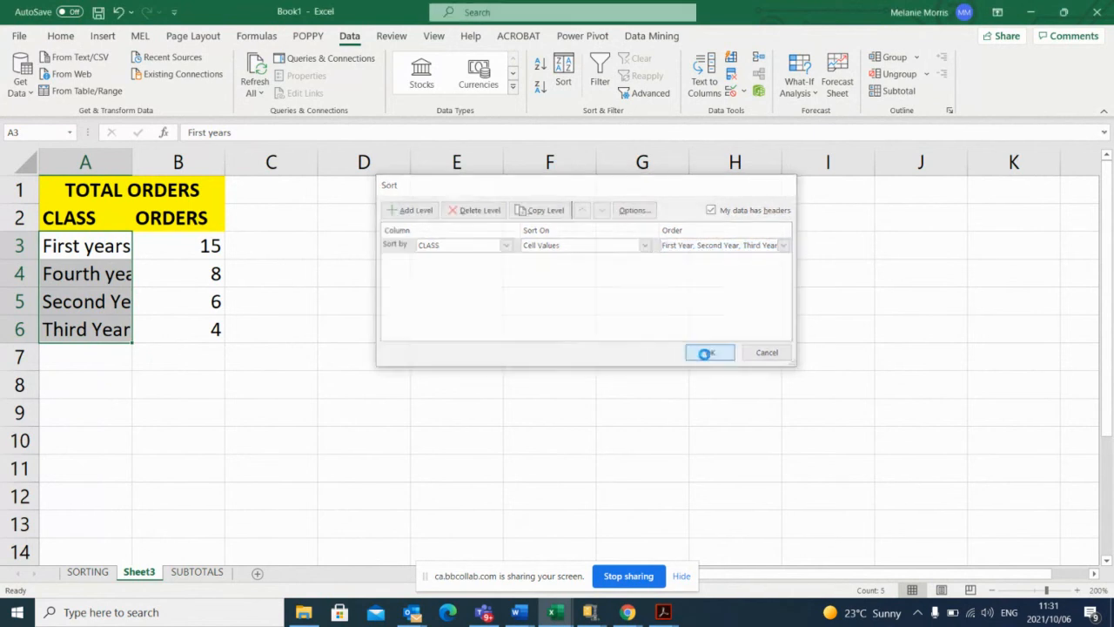
pyautogui.click(73, 307)
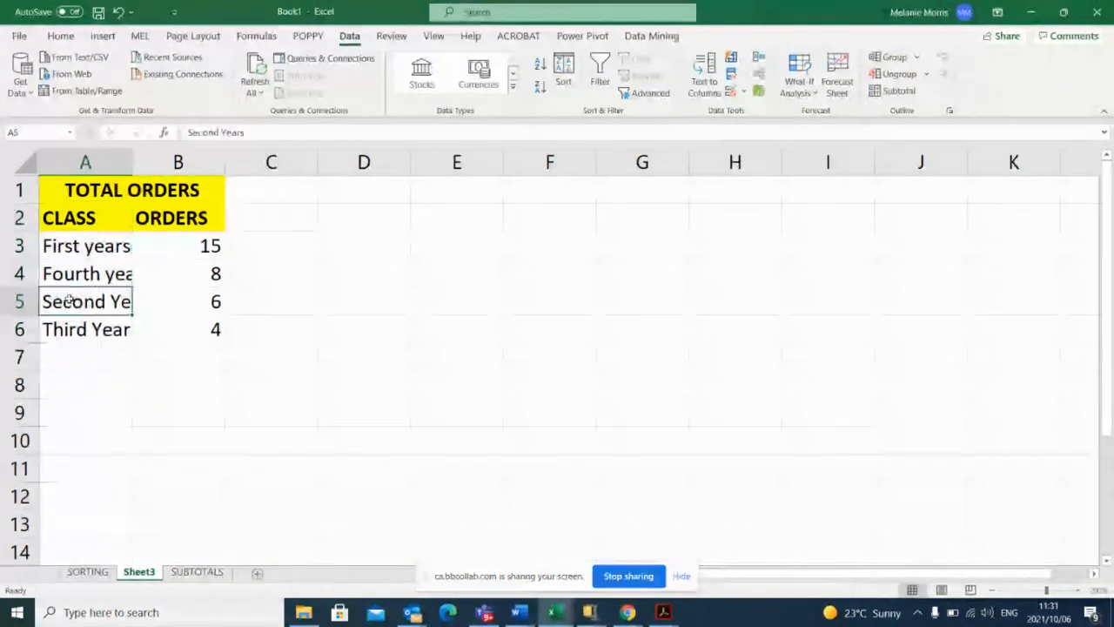
# Undo the last CLASS sort and set up a new custom sort of A3:A6 alone, continuing with the current selection.
pyautogui.click(119, 12)
pyautogui.click(119, 12)
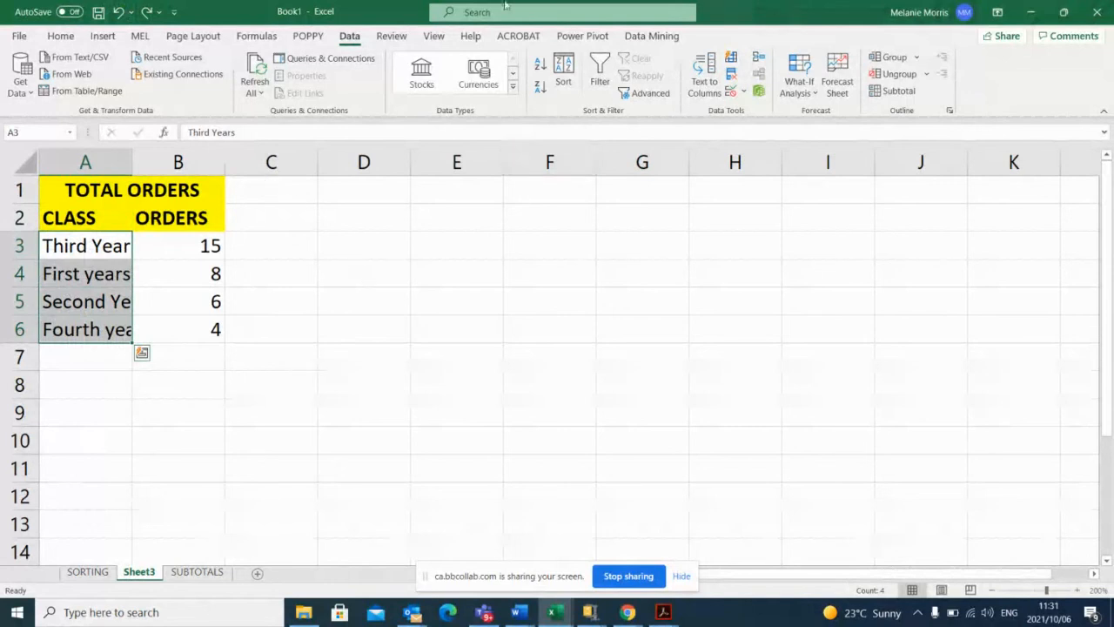
pyautogui.click(564, 71)
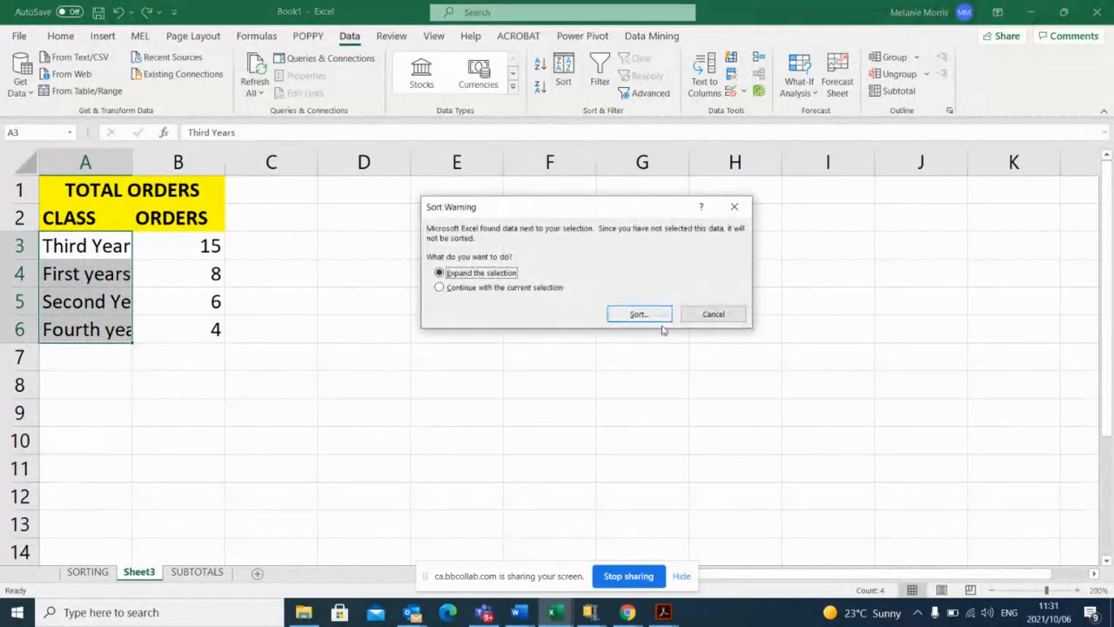
pyautogui.click(521, 289)
pyautogui.click(649, 314)
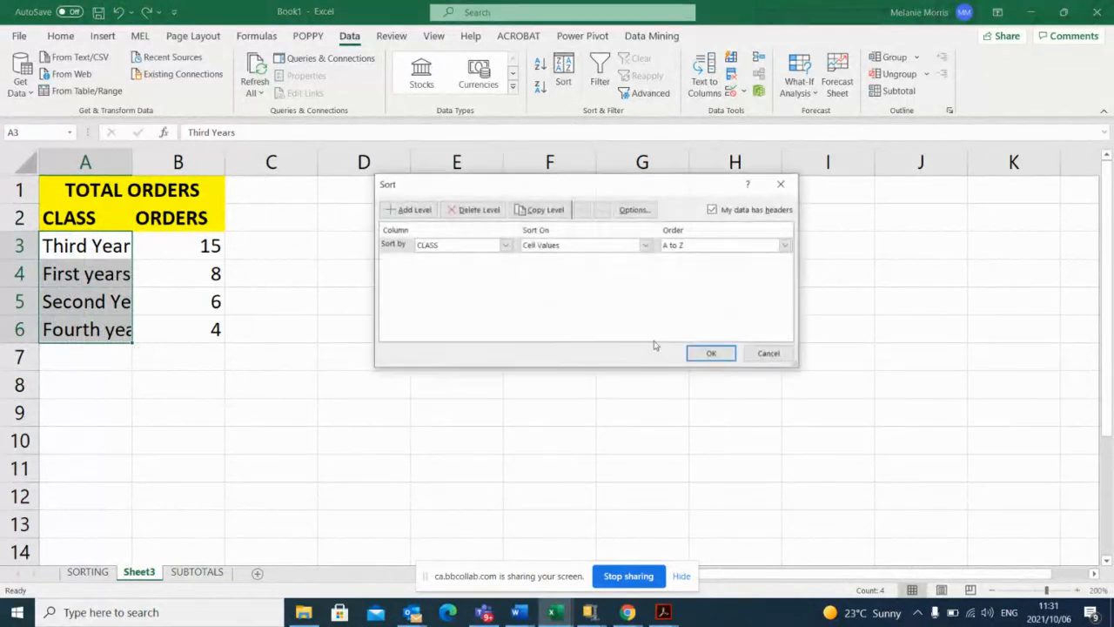
# Sort CLASS by the custom list First Year, Second Year, Third Year, Fourth Year as the sort order.
pyautogui.click(786, 245)
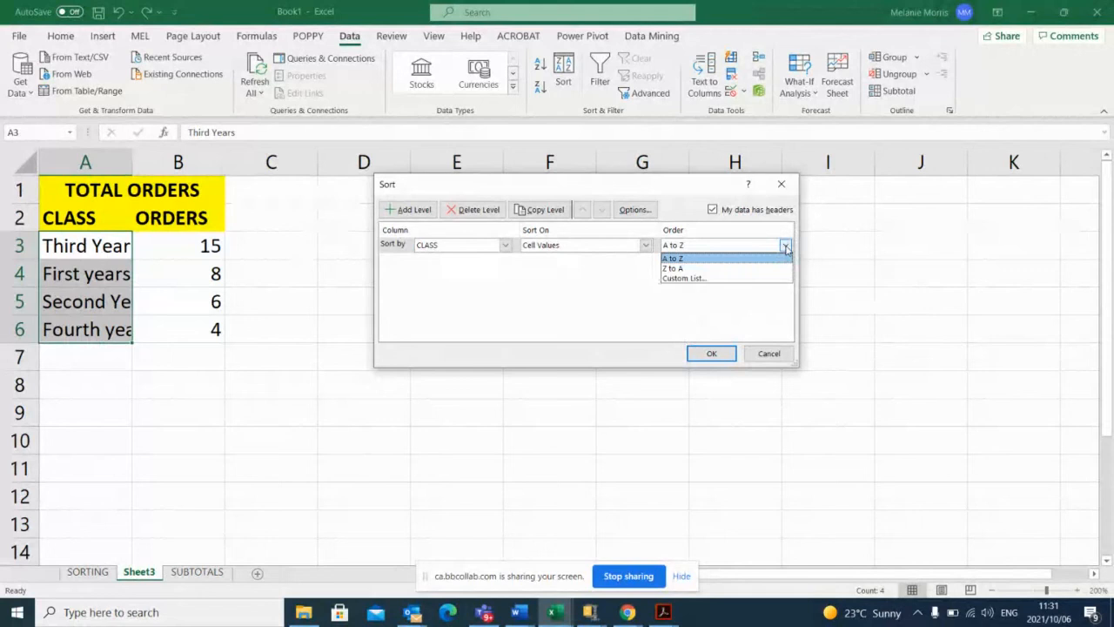
pyautogui.click(706, 277)
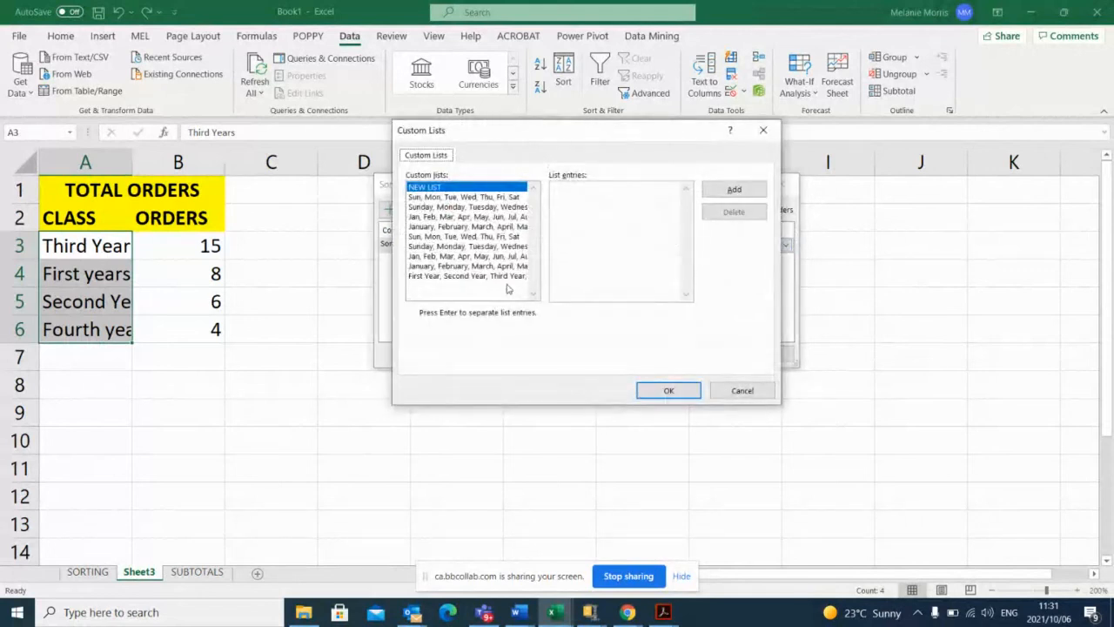
pyautogui.click(439, 277)
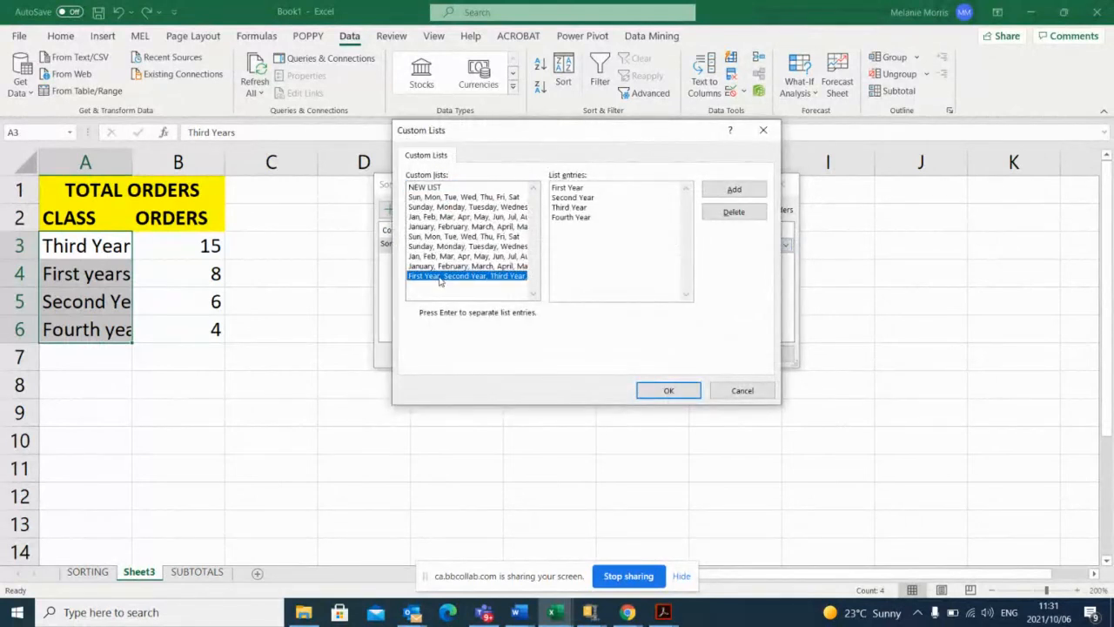
pyautogui.click(742, 191)
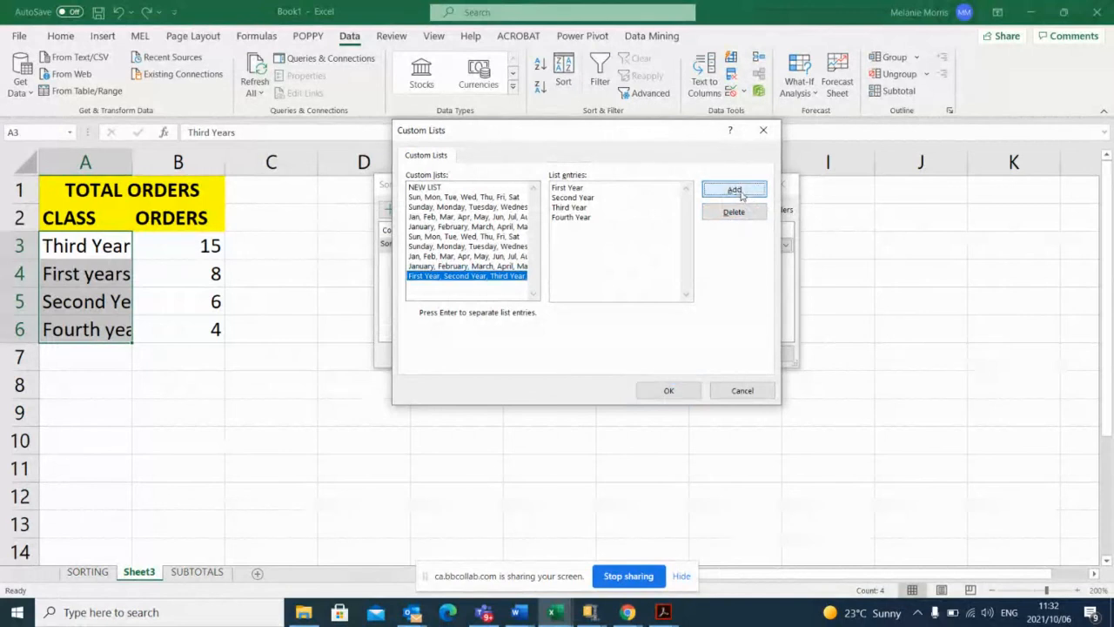
pyautogui.click(667, 392)
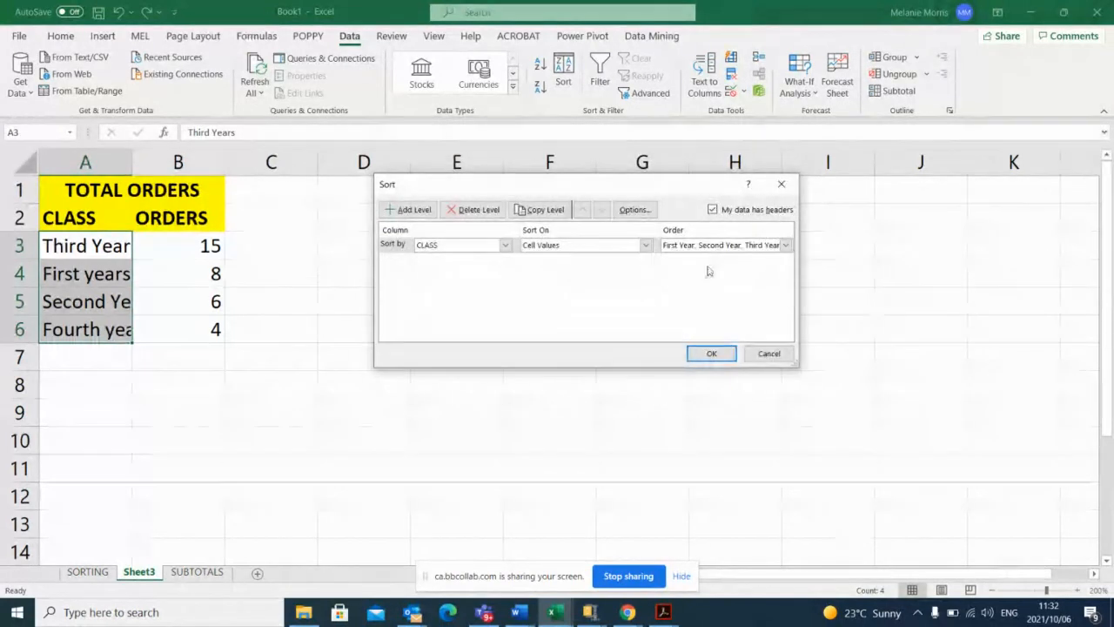
pyautogui.click(710, 352)
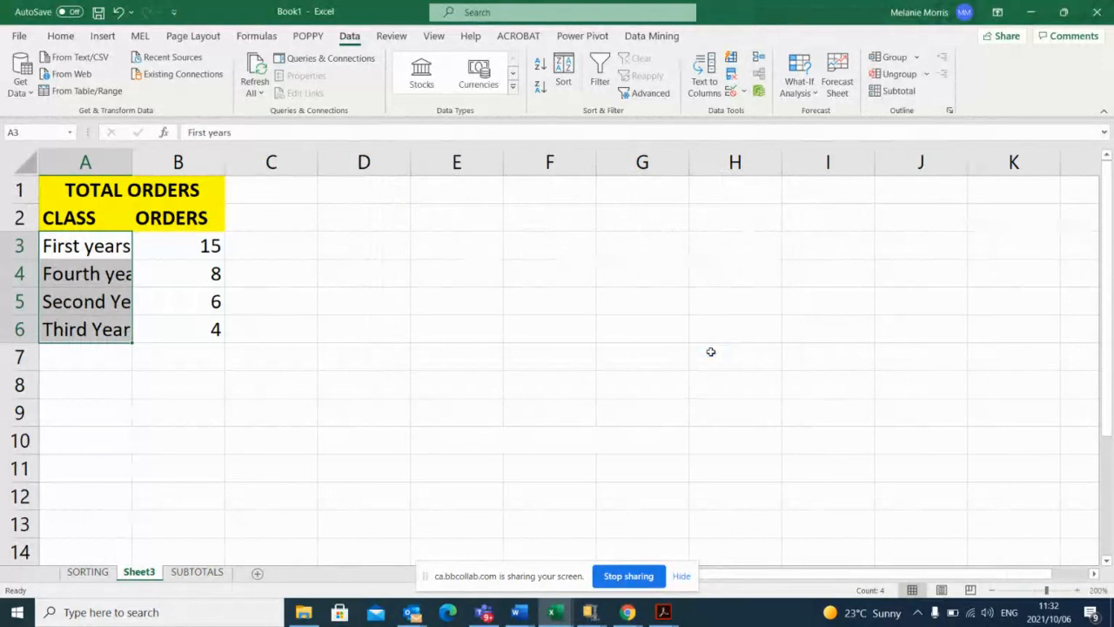
pyautogui.click(538, 86)
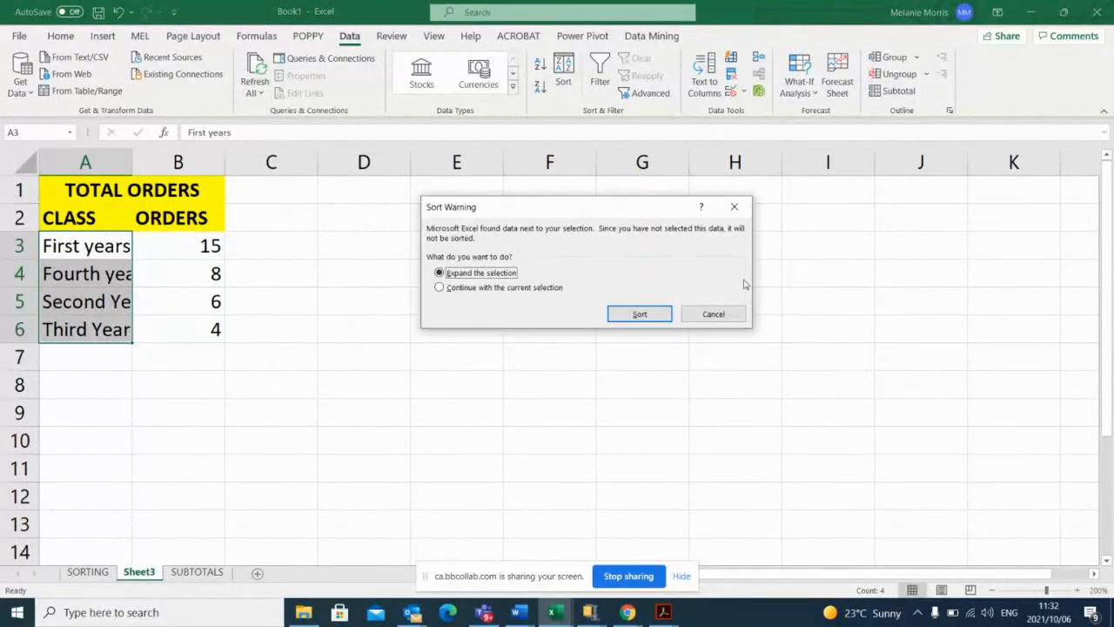
pyautogui.click(713, 313)
pyautogui.click(322, 357)
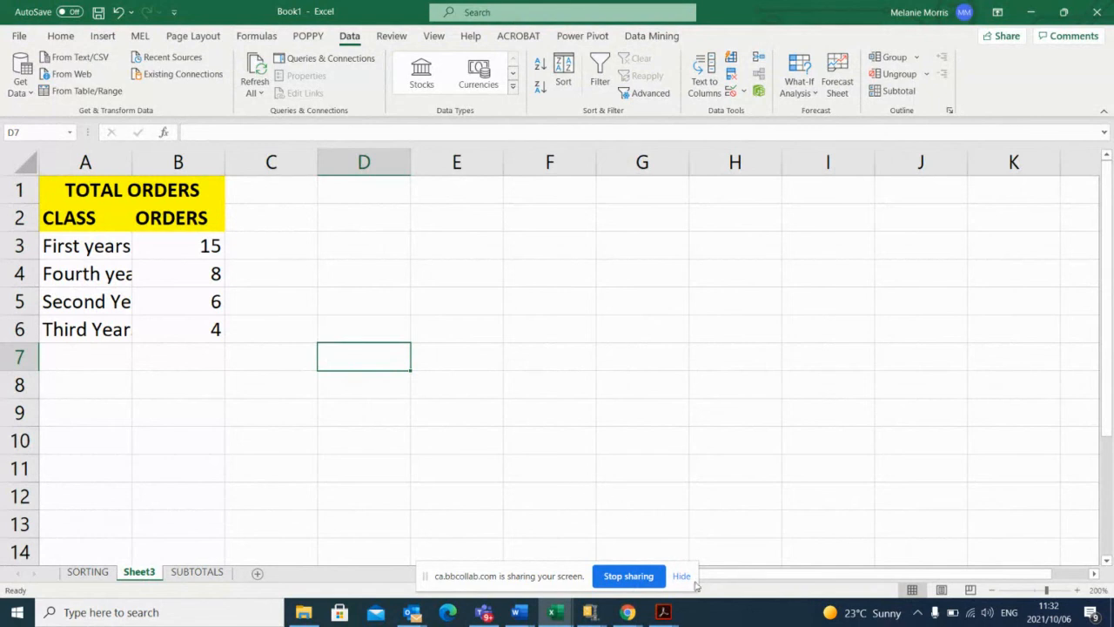
# Switch to the Blackboard Collaborate class session in Chrome to check the chat messages.
pyautogui.moveTo(629, 614)
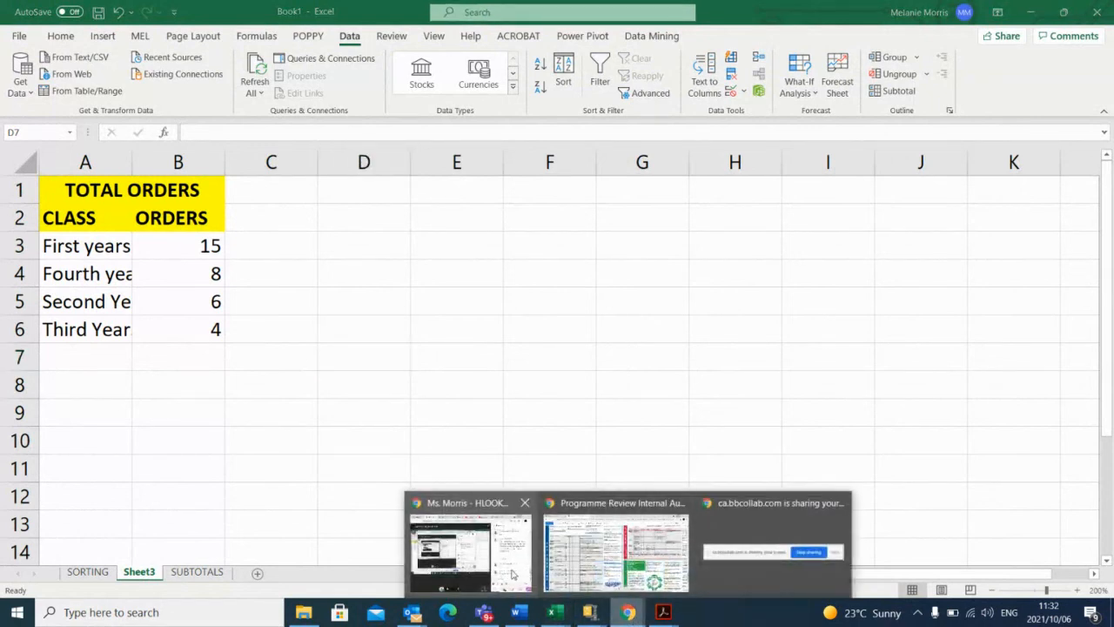
pyautogui.click(485, 567)
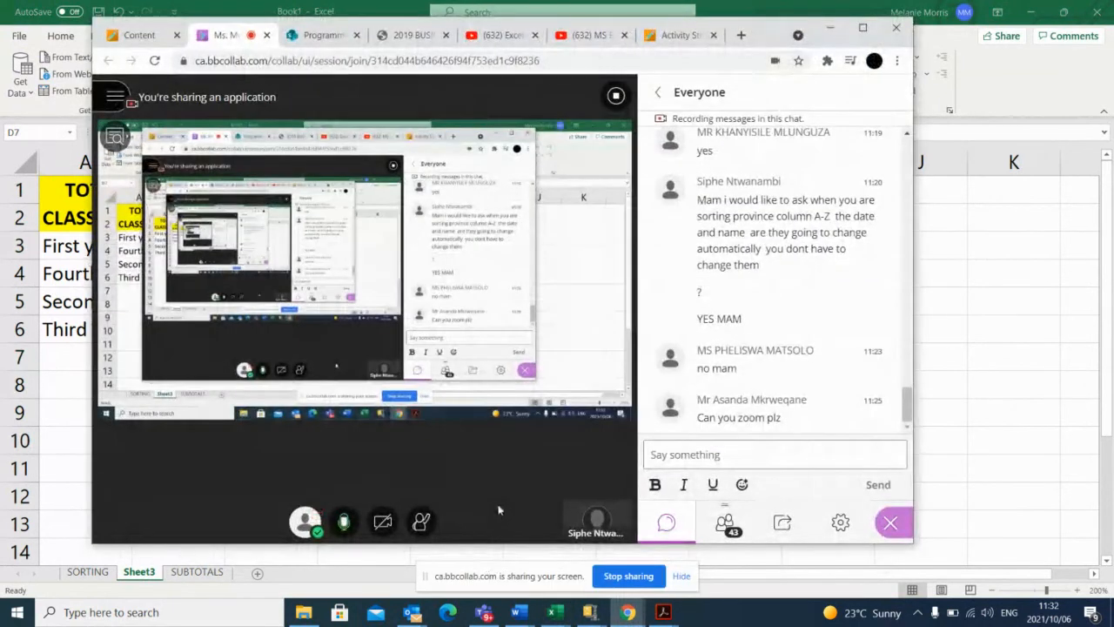